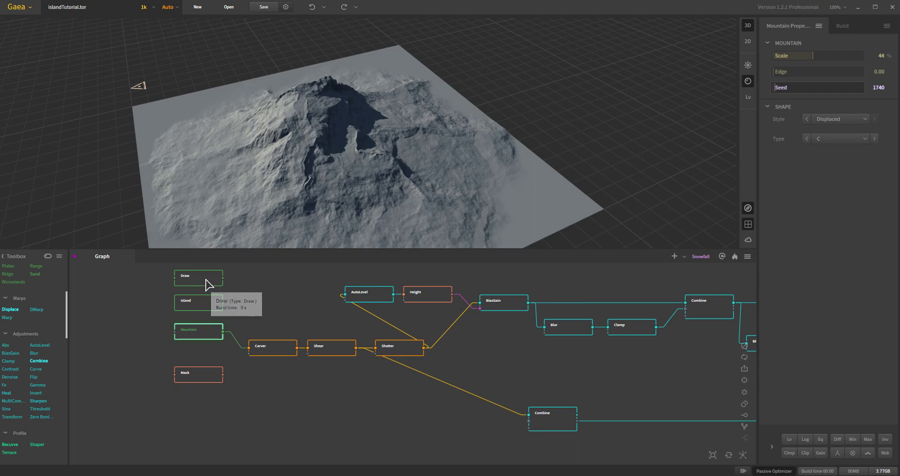
Paint three separate landmasses in the Island node's editor and close the editor.
click(205, 302)
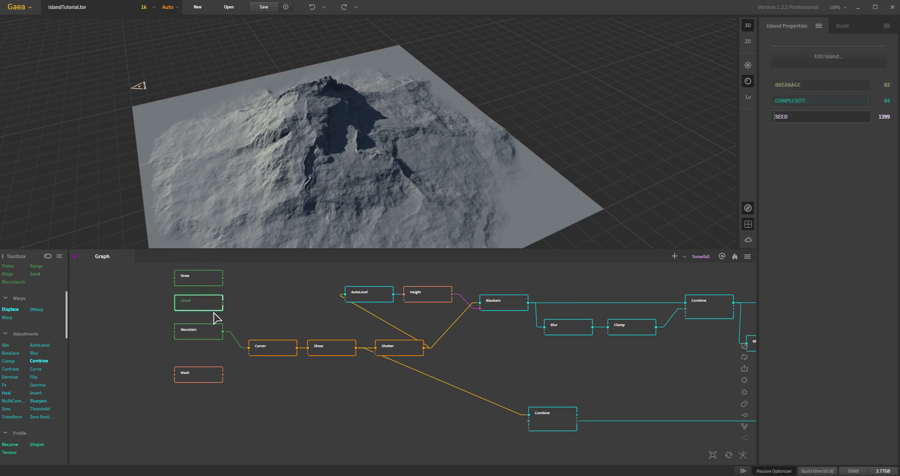
click(201, 284)
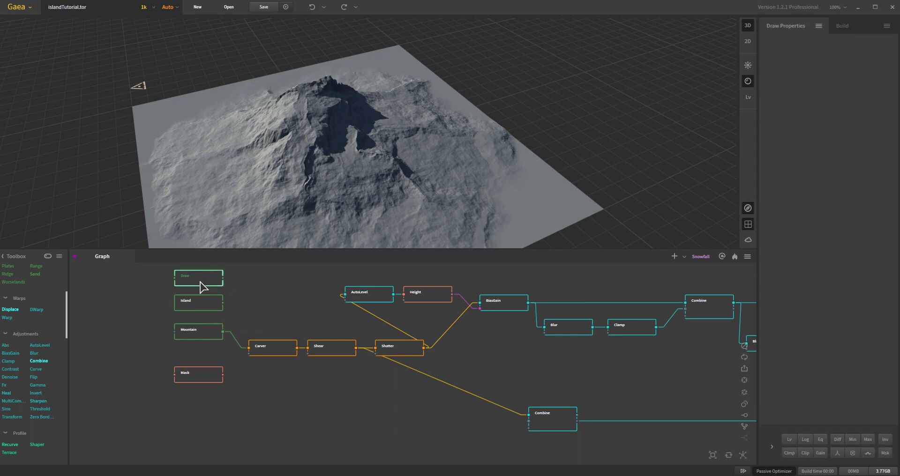
click(204, 306)
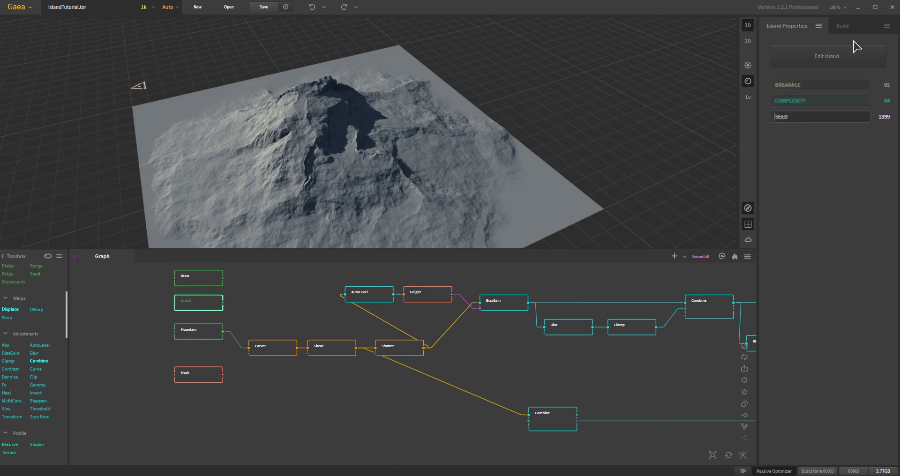
click(830, 65)
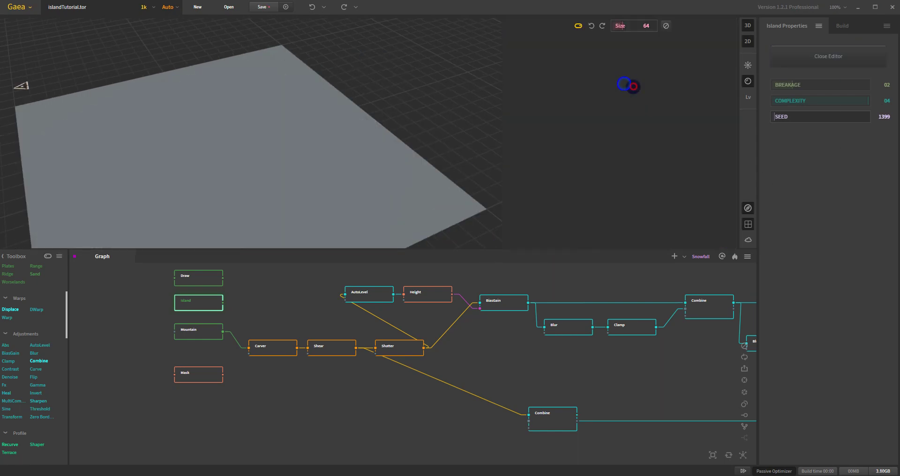
mouse_move(624, 84)
mouse_down()
mouse_move(617, 97)
mouse_move(644, 92)
mouse_up()
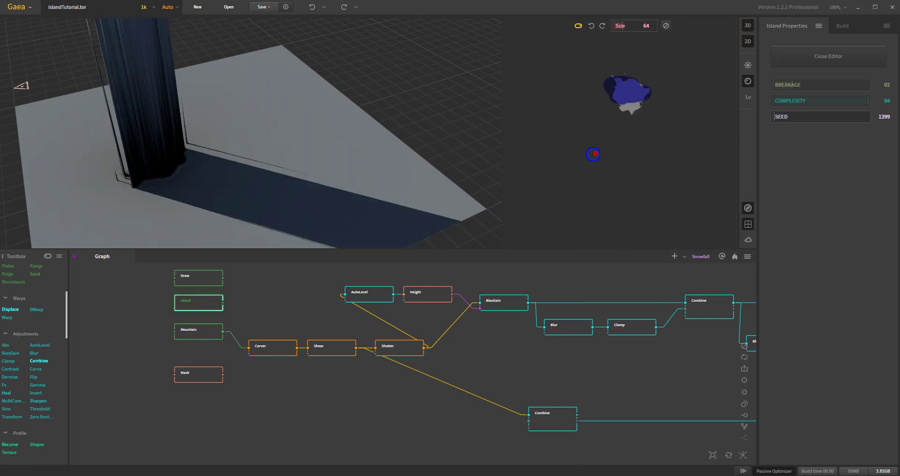
mouse_move(593, 154)
mouse_down()
mouse_move(576, 172)
mouse_move(594, 162)
mouse_up()
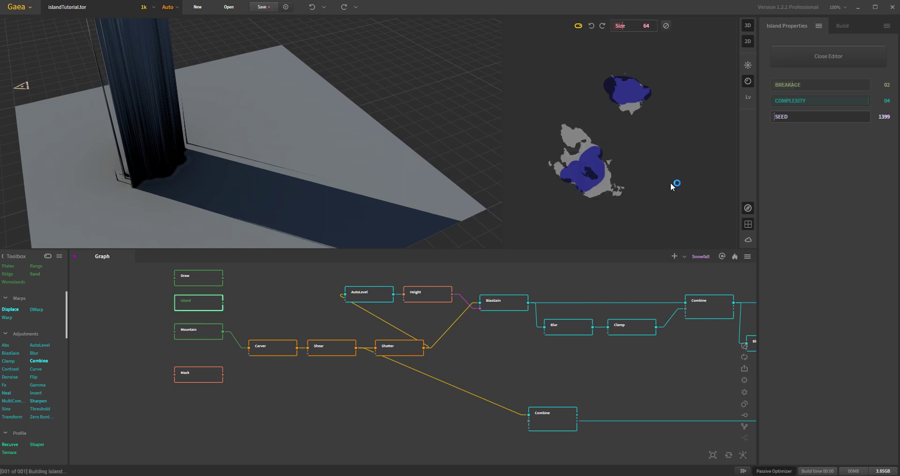
drag(669, 161, 672, 178)
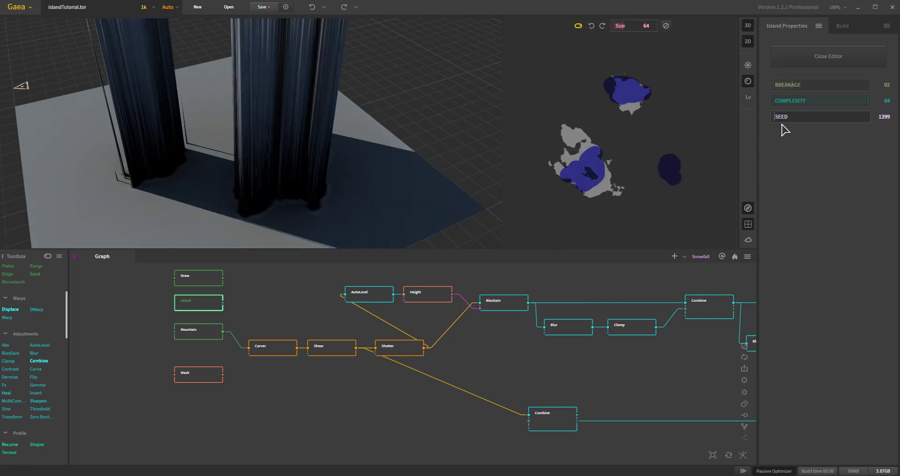
click(809, 58)
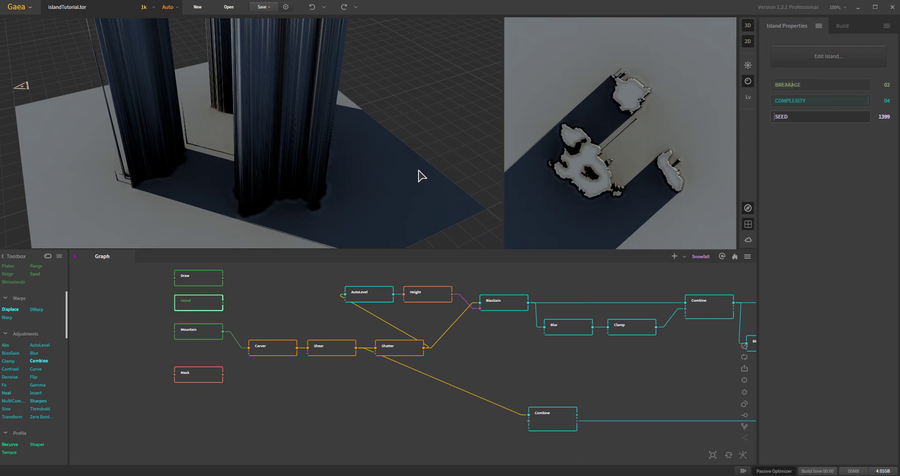
Widen the node toolbox and add an Apex filter node connected to the Island node's output.
scroll(402, 168, down, 5)
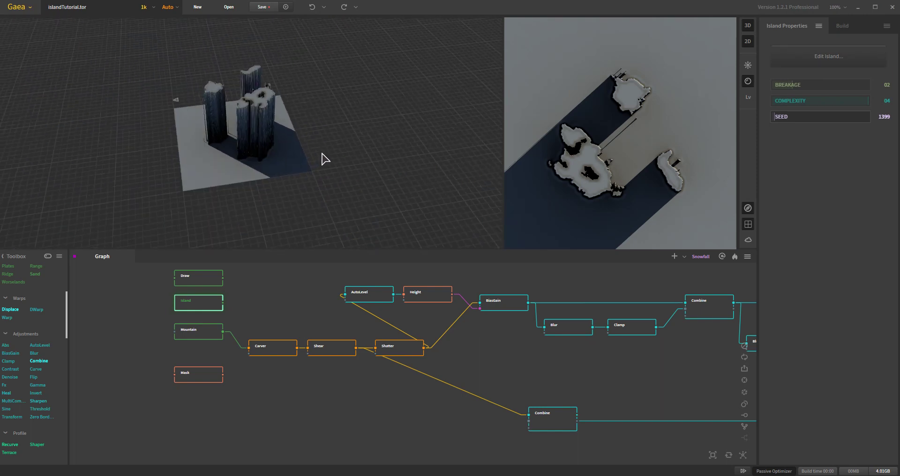
scroll(307, 153, up, 3)
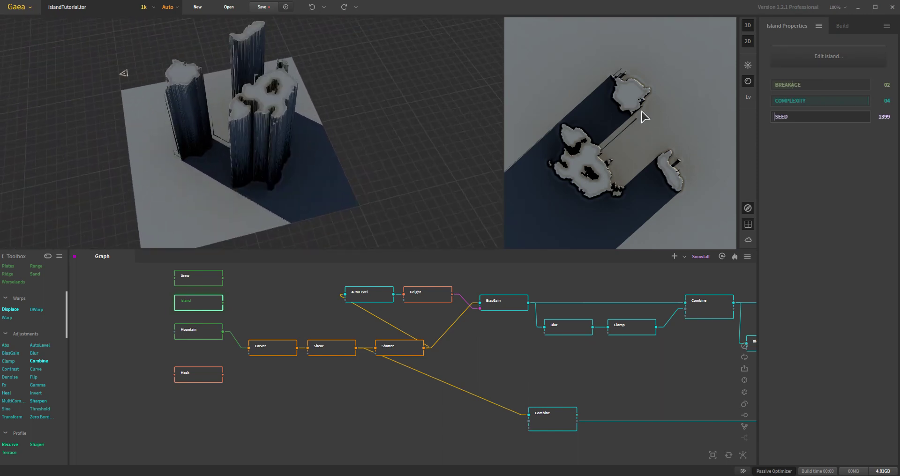
drag(302, 165, 309, 181)
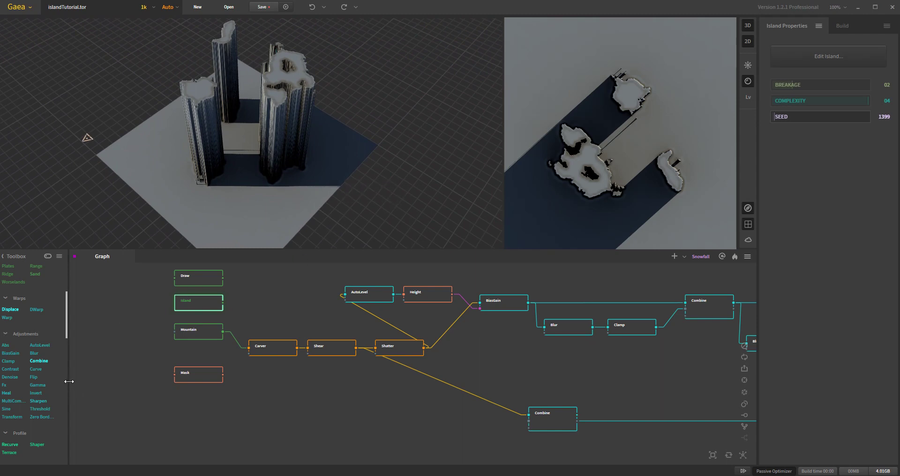
drag(88, 382, 121, 387)
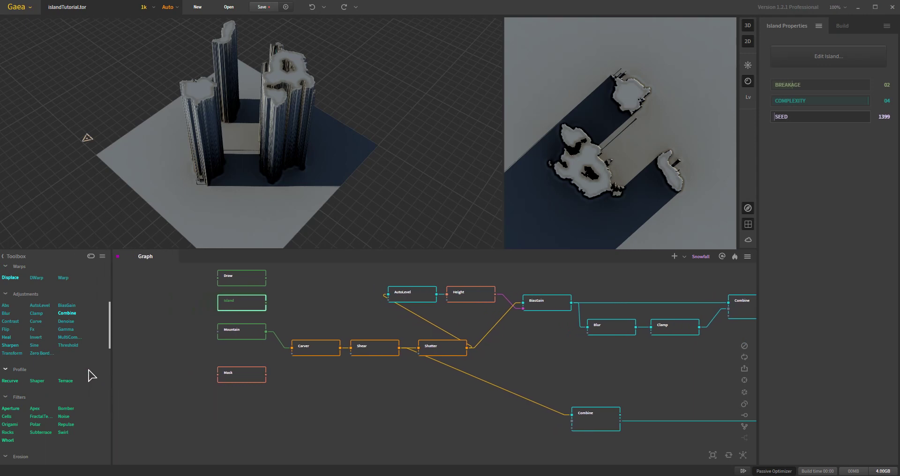
scroll(91, 375, down, 2)
scroll(94, 372, down, 3)
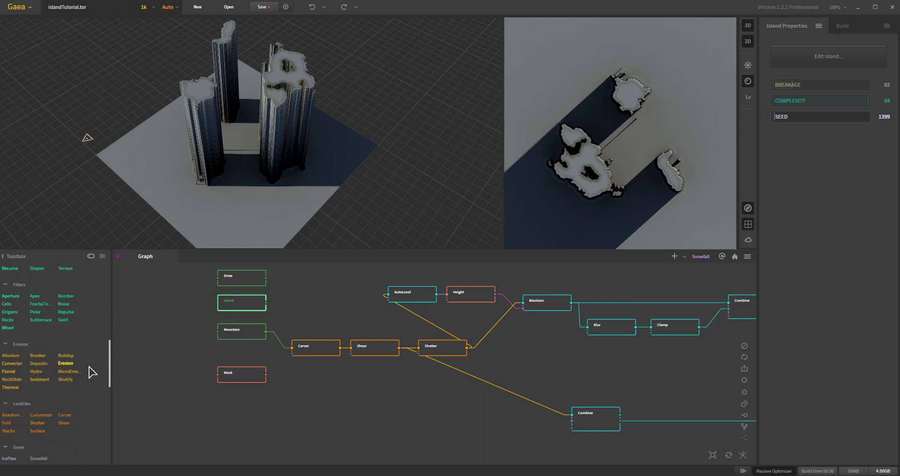
scroll(92, 372, up, 3)
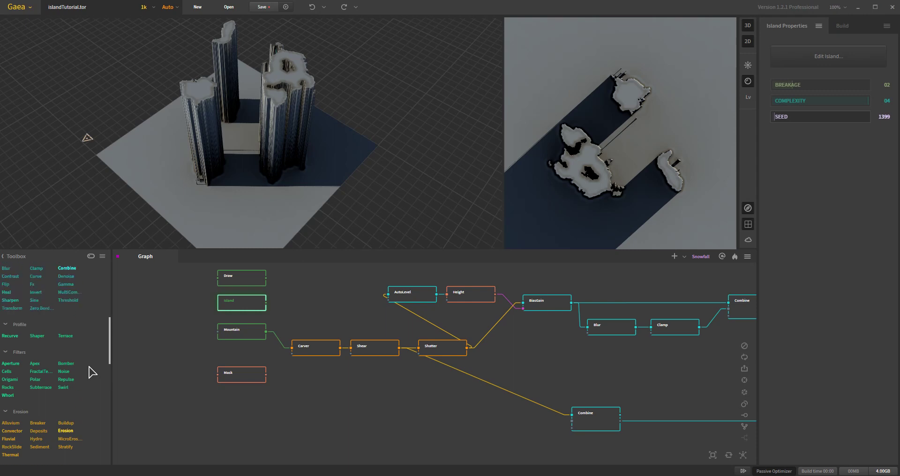
scroll(92, 372, up, 3)
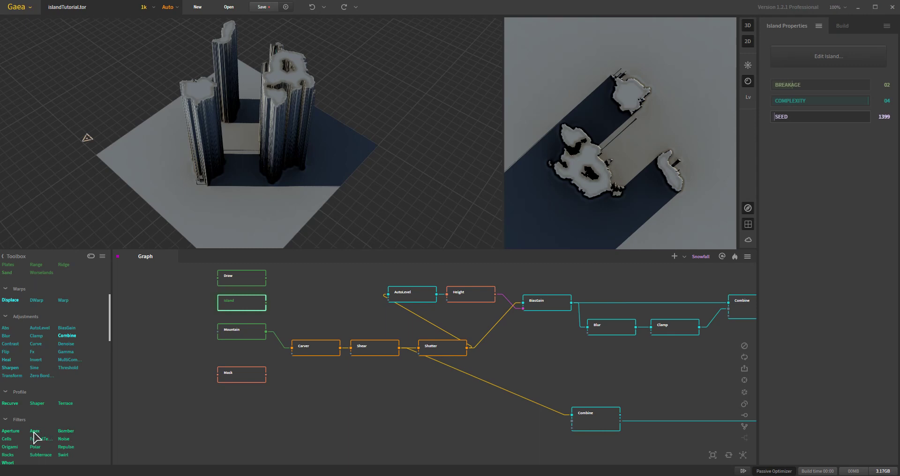
drag(34, 432, 249, 306)
drag(297, 294, 305, 297)
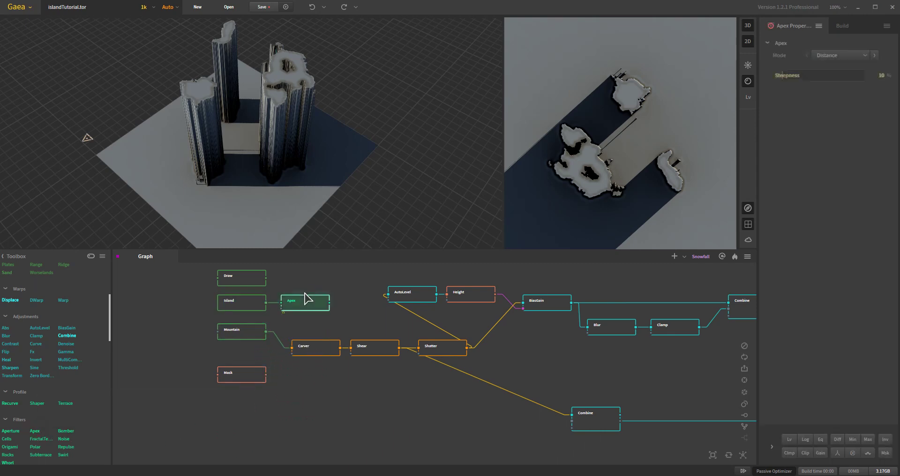
Set the Apex node's output to show as Terrain instead of a mask.
click(244, 308)
click(319, 309)
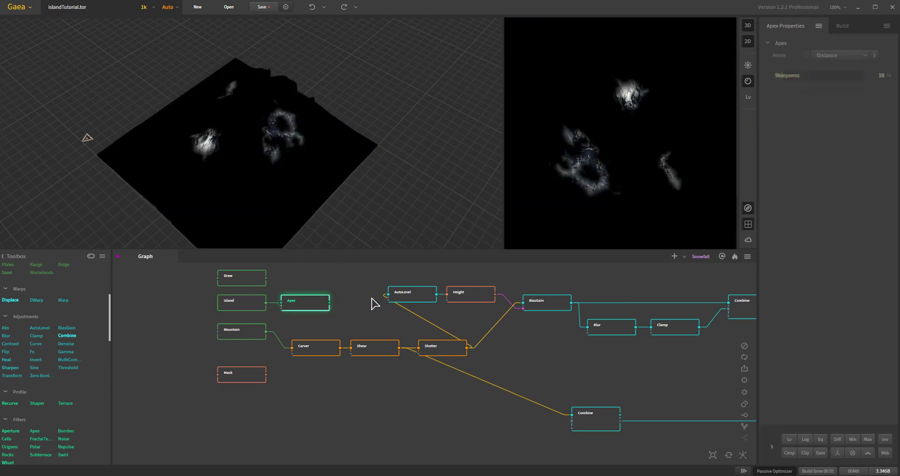
right_click(306, 307)
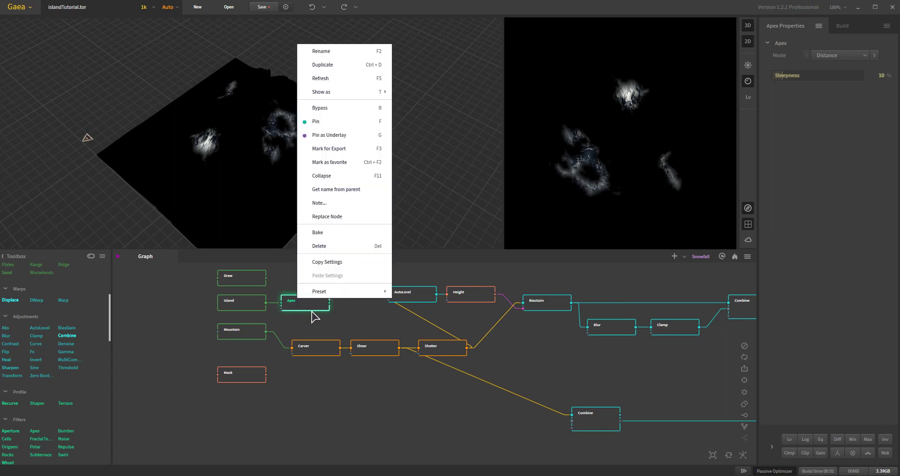
mouse_move(334, 94)
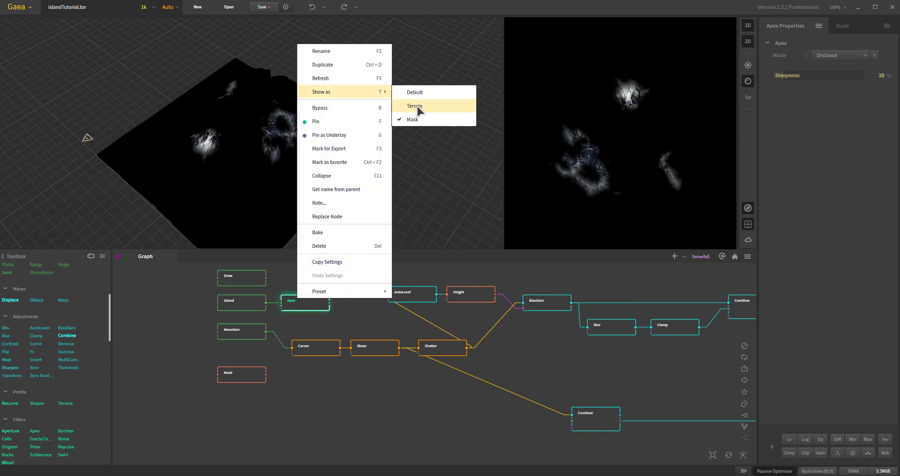
click(415, 111)
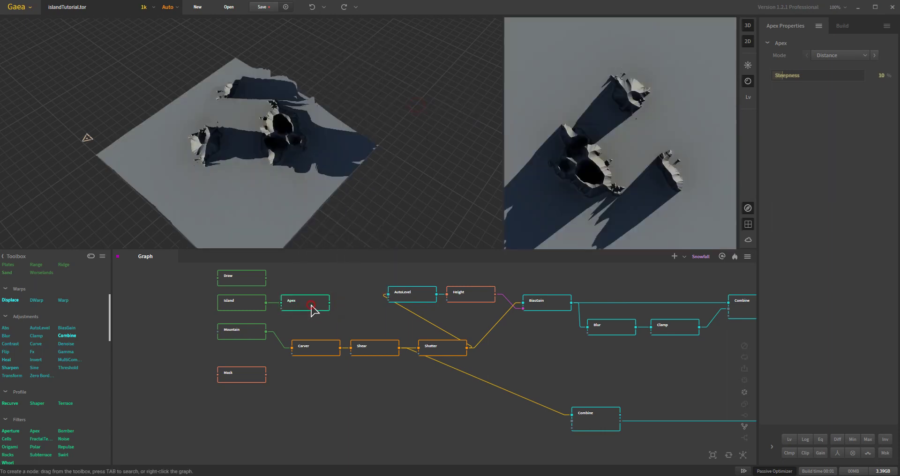
Compare the Island and Apex terrain shapes from several sides in the 3D view.
drag(398, 209, 323, 190)
drag(281, 162, 300, 159)
click(246, 298)
click(317, 301)
click(318, 306)
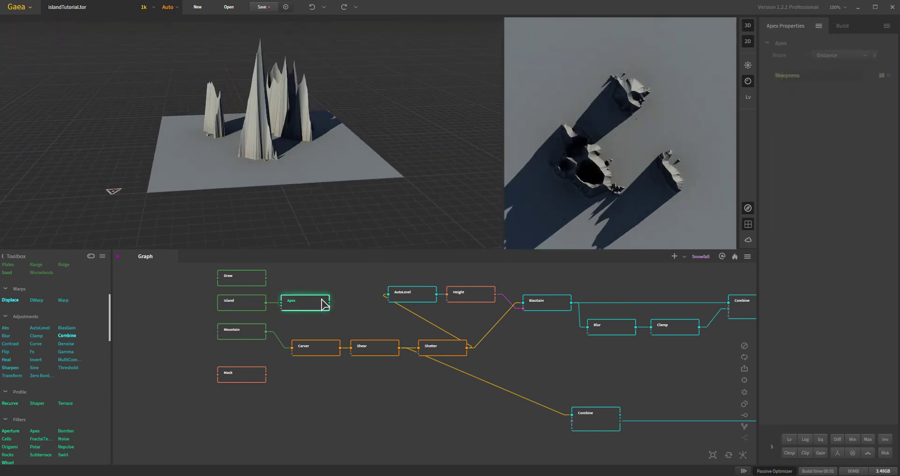
drag(332, 177, 255, 132)
scroll(255, 132, up, 8)
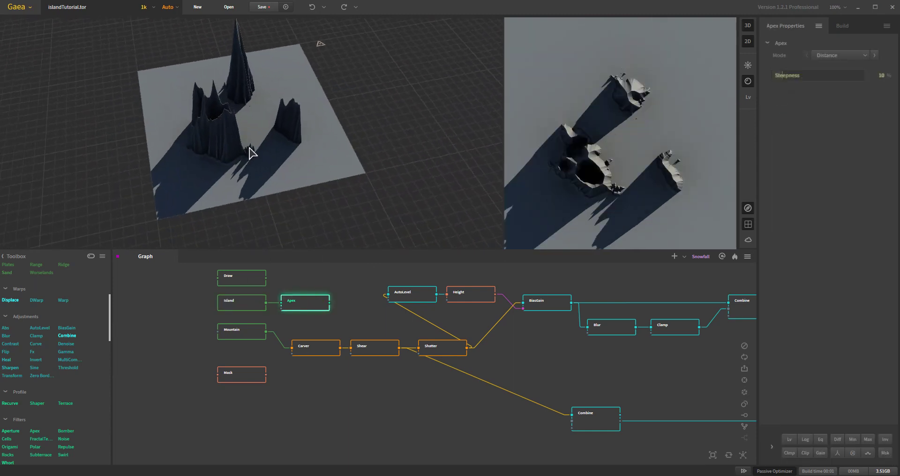
scroll(253, 172, down, 10)
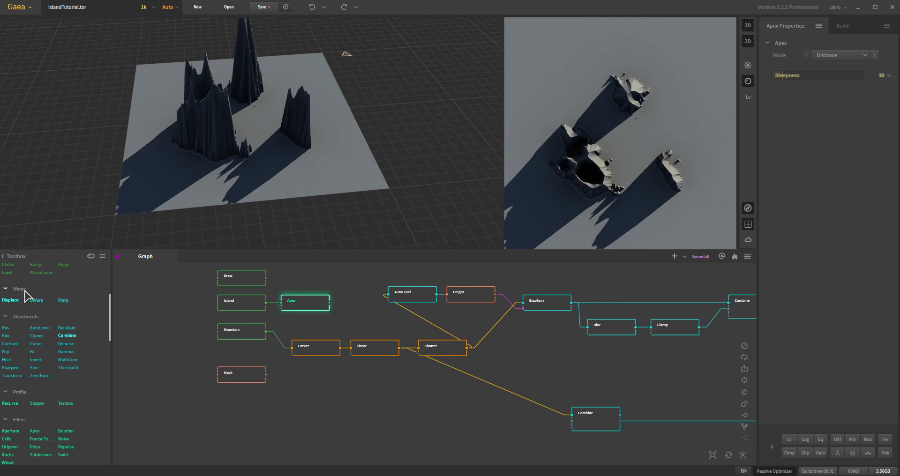
Add a Constant primitive node linked to the Apex node's output and set its Height to 16%.
scroll(26, 295, up, 3)
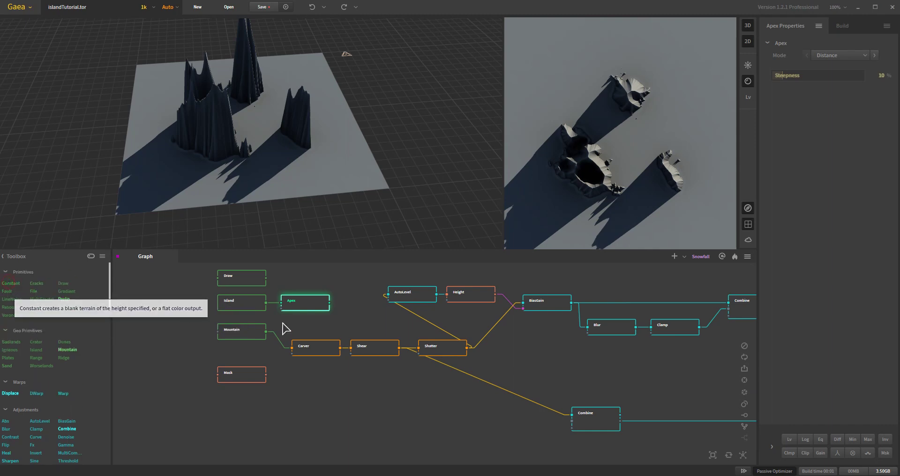
drag(285, 328, 356, 318)
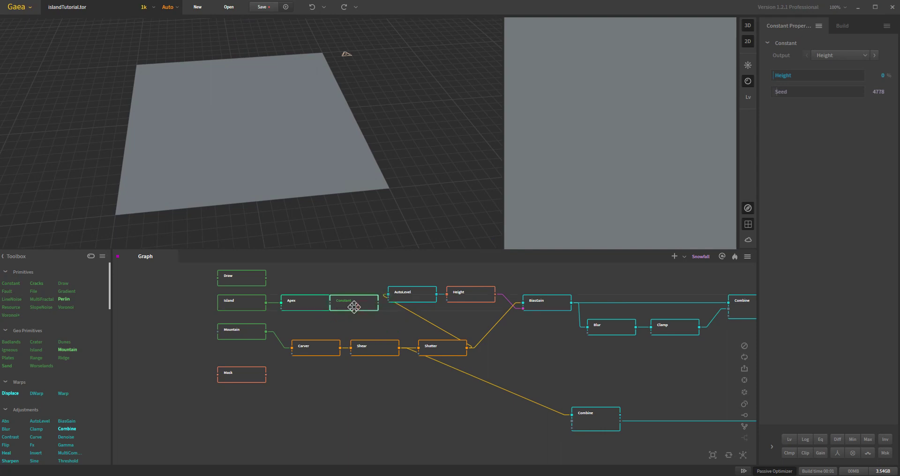
drag(788, 78, 790, 76)
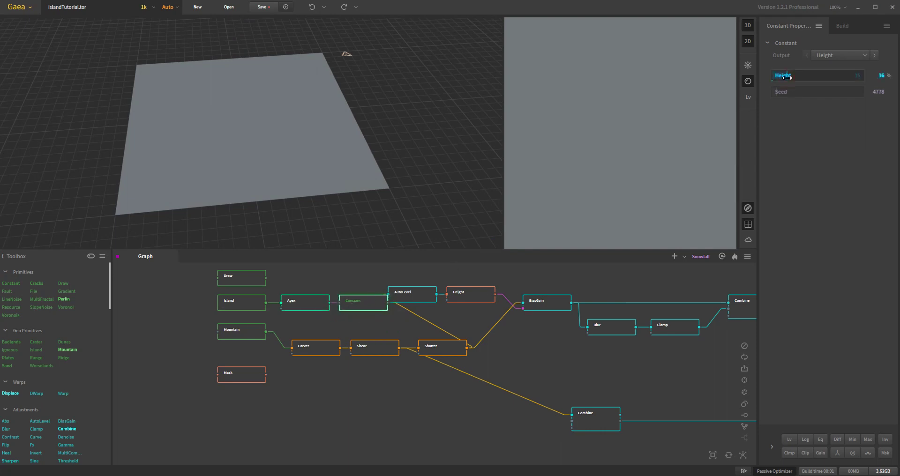
drag(325, 164, 415, 168)
scroll(275, 161, up, 3)
drag(231, 167, 304, 152)
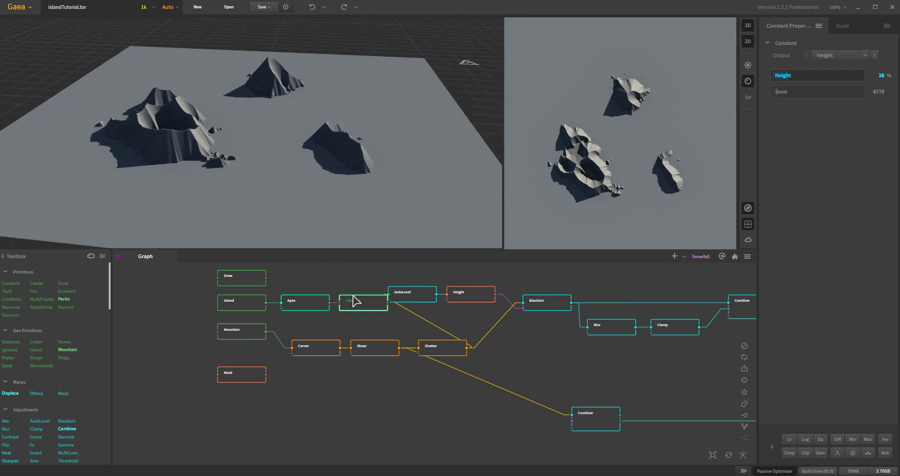
Rearrange the Constant and Apex nodes above the main chain and inspect the island terrain from another side.
drag(353, 300, 356, 261)
middle_drag(358, 311, 352, 349)
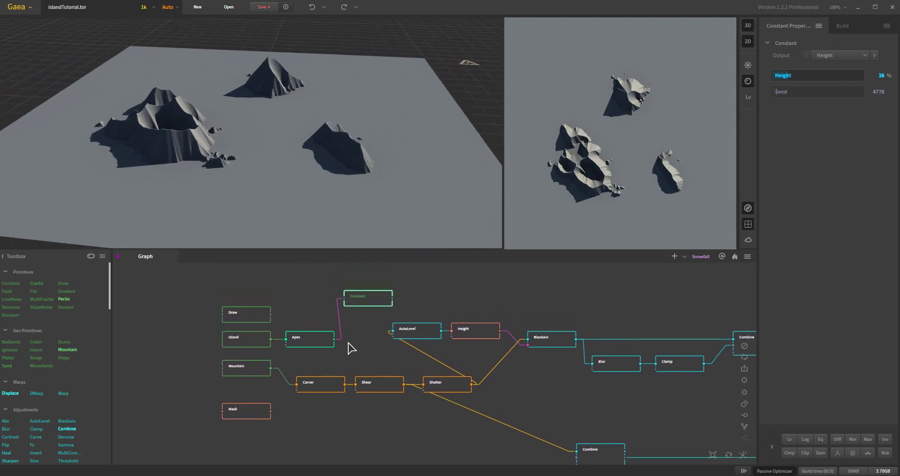
drag(306, 337, 305, 313)
drag(364, 301, 386, 300)
drag(287, 162, 223, 150)
drag(375, 132, 351, 136)
drag(382, 302, 370, 302)
Delete the Island, Apex and Constant nodes from the graph.
drag(312, 282, 369, 321)
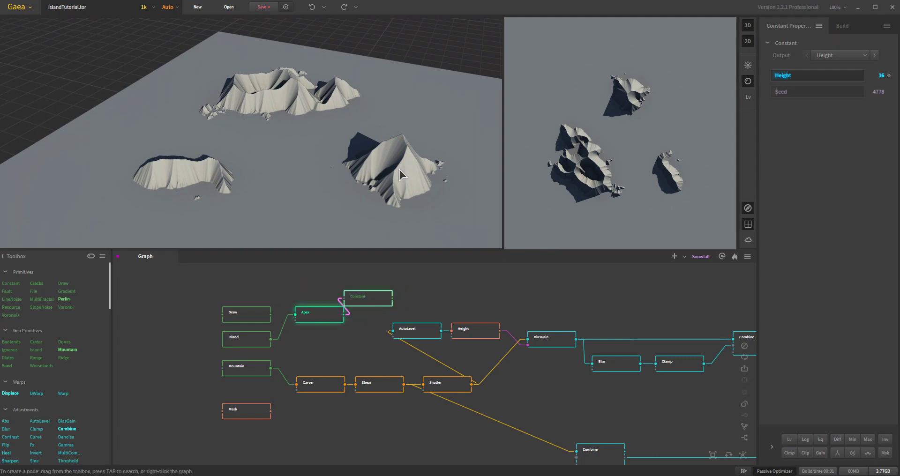
click(248, 345)
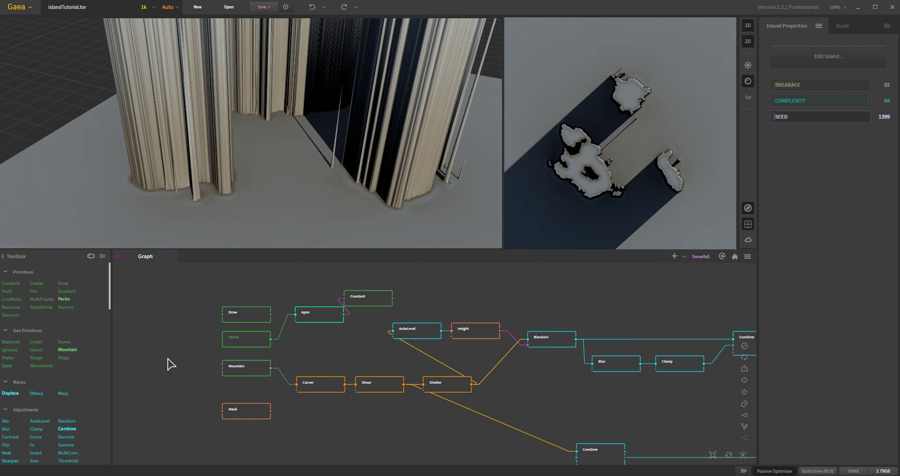
drag(253, 342, 368, 323)
key(Delete)
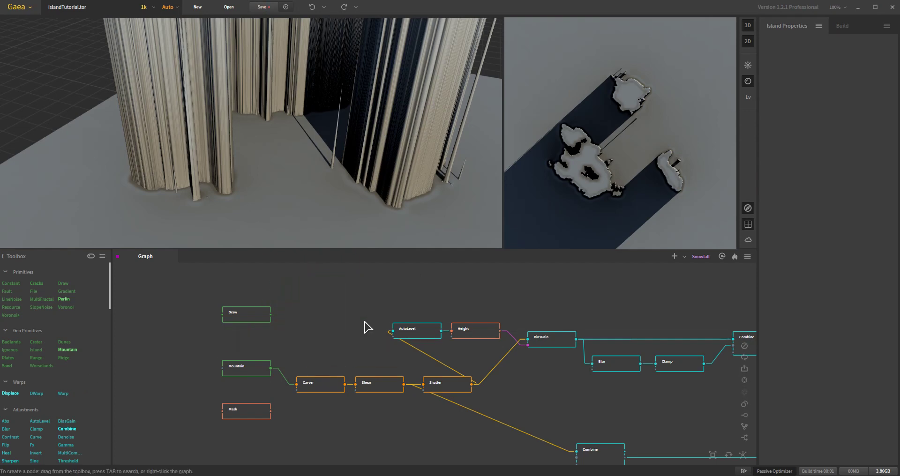
Edit the Draw node's guides by painting a long curved ridge and three smaller mountain patches with brush size 64.
click(245, 318)
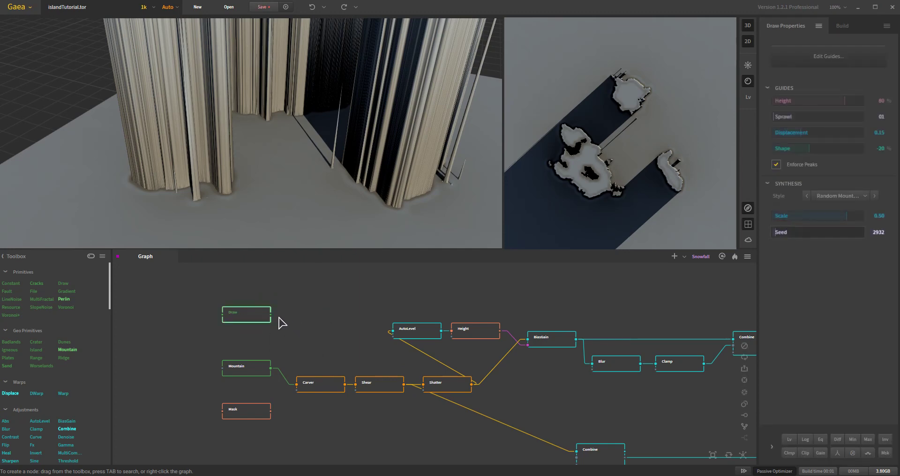
click(828, 58)
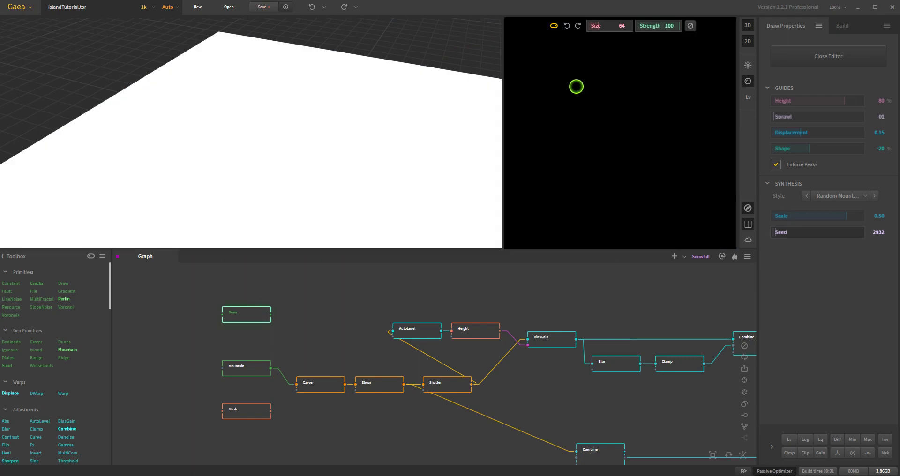
drag(602, 71, 642, 98)
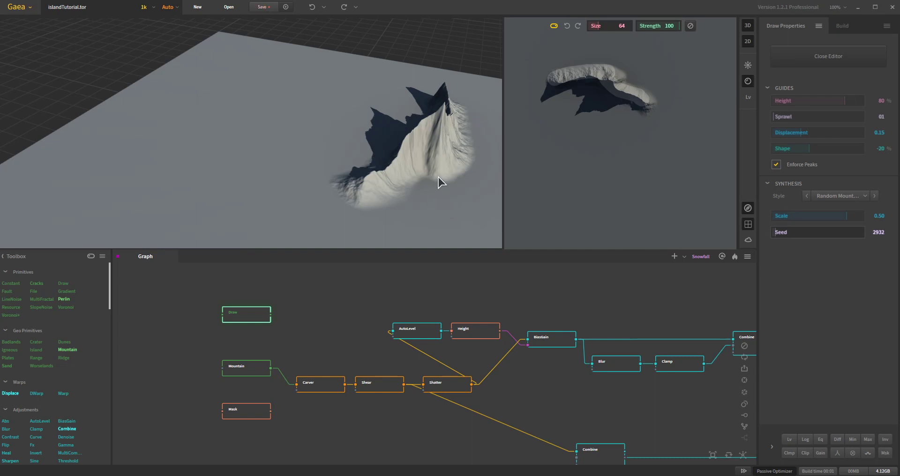
mouse_move(341, 187)
mouse_down()
mouse_move(331, 172)
mouse_move(372, 174)
mouse_move(338, 177)
mouse_up()
drag(547, 132, 558, 123)
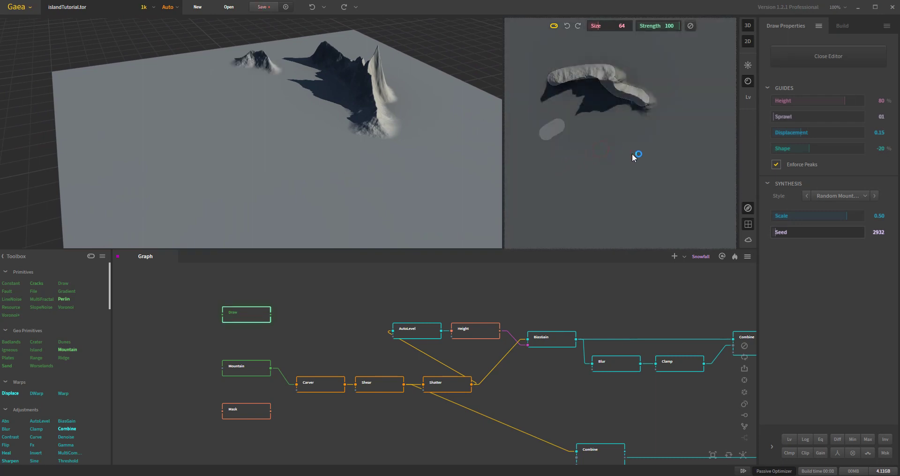
click(602, 149)
drag(623, 166, 640, 167)
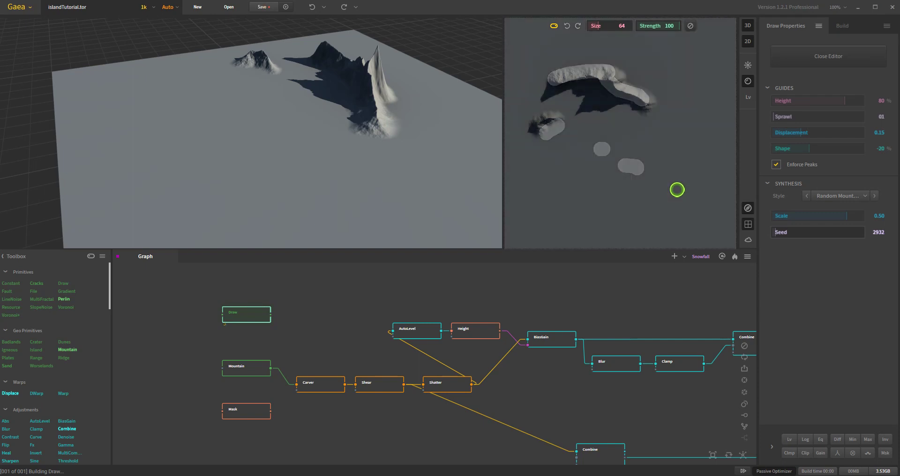
drag(362, 169, 311, 173)
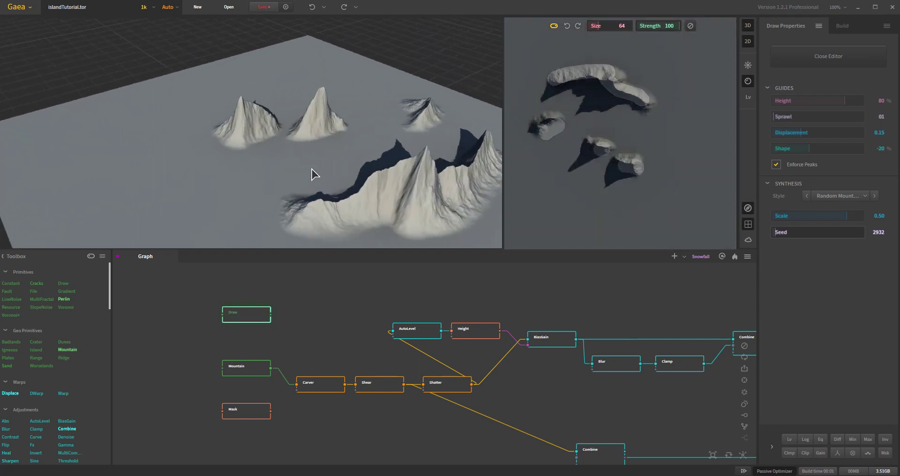
Set the Draw node's post-process Influence to 41% and inspect the painted mountains from several sides.
click(773, 451)
click(818, 434)
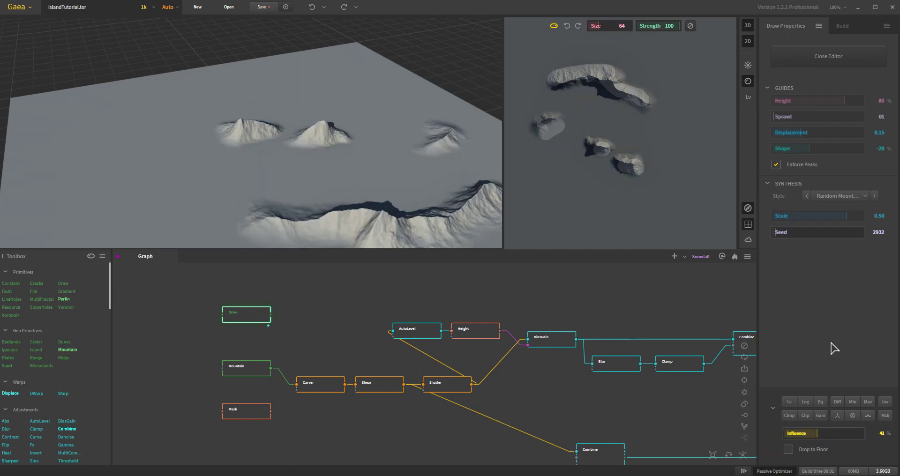
drag(297, 154, 363, 163)
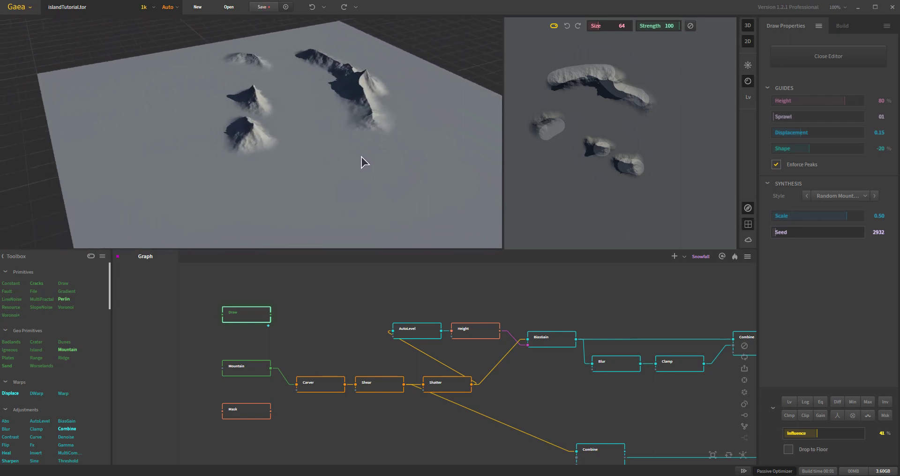
drag(321, 195, 236, 104)
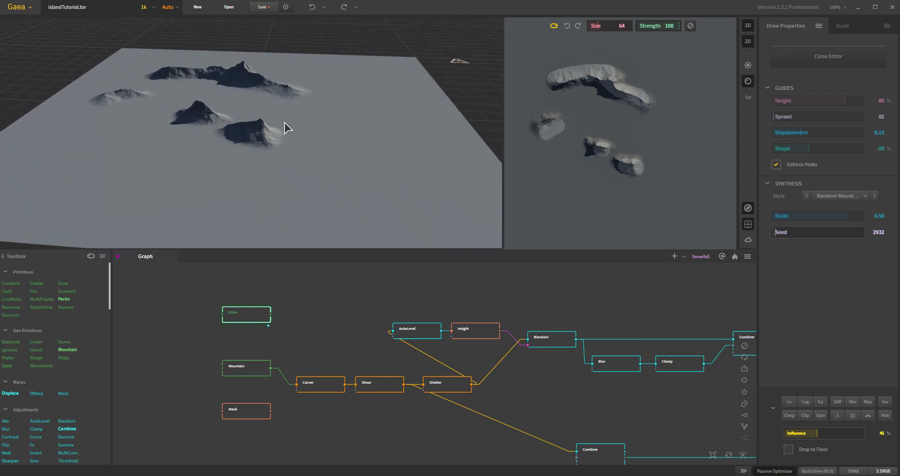
mouse_move(258, 143)
mouse_down()
mouse_move(269, 147)
mouse_move(265, 129)
mouse_up()
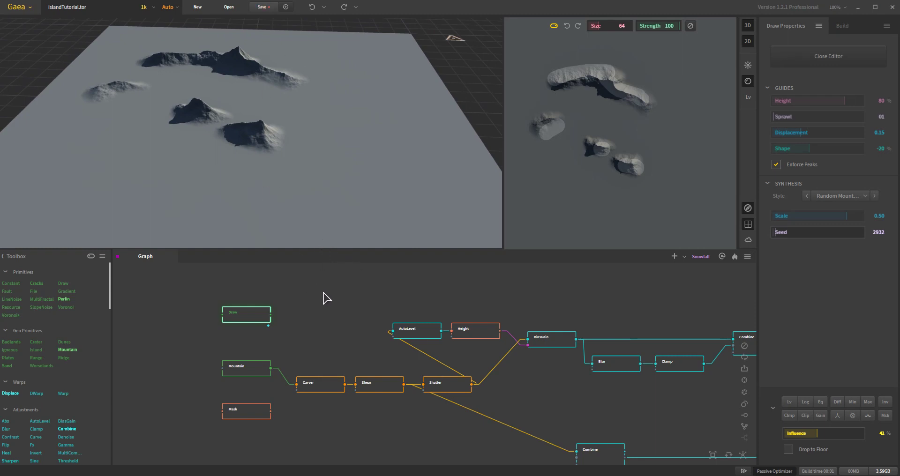
drag(318, 208, 293, 202)
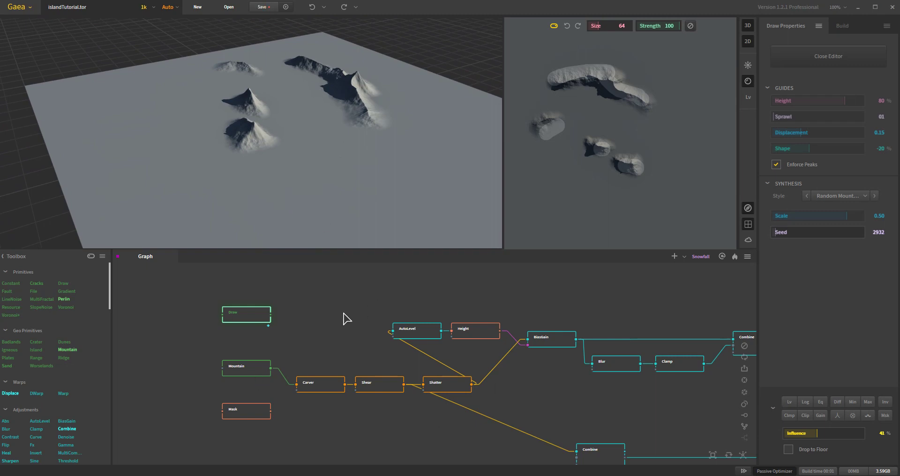
drag(312, 212, 340, 212)
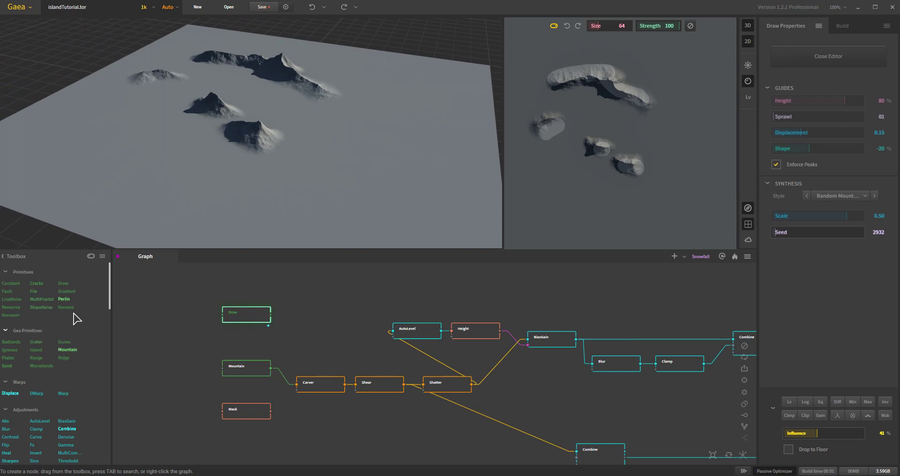
Delete the Draw node, then move the Mountain node upward and place the Mask node above it.
key(Delete)
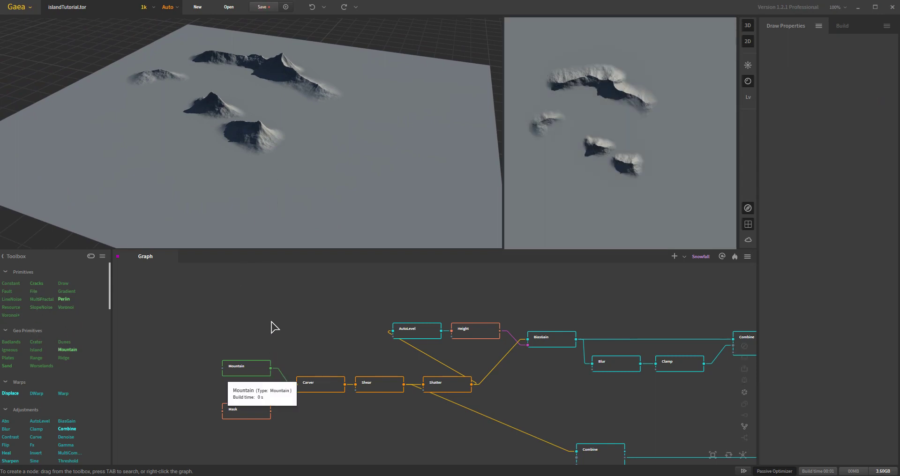
click(252, 371)
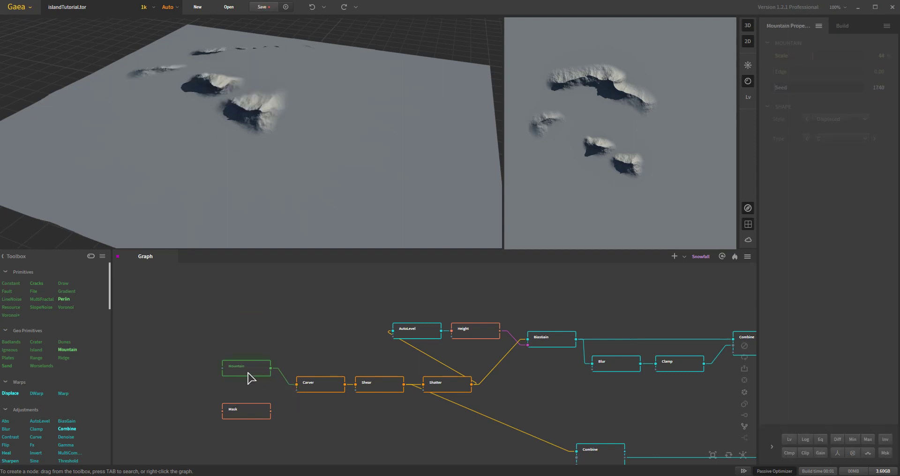
drag(246, 370, 234, 349)
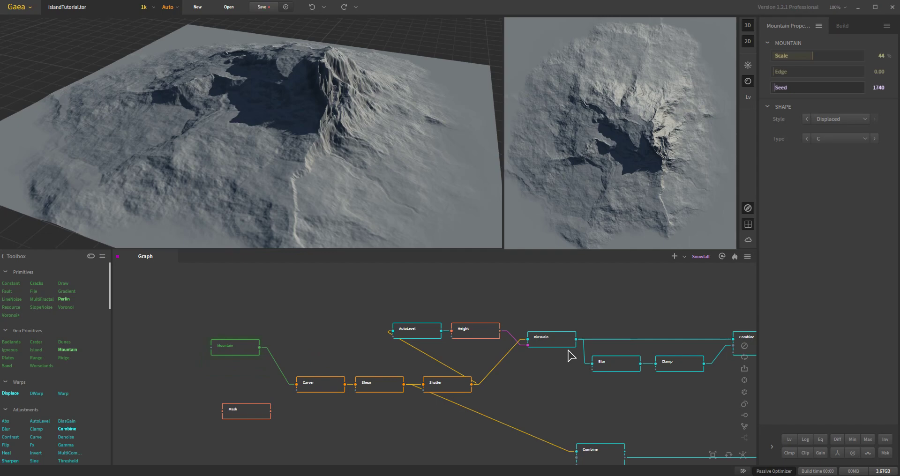
drag(249, 411, 227, 284)
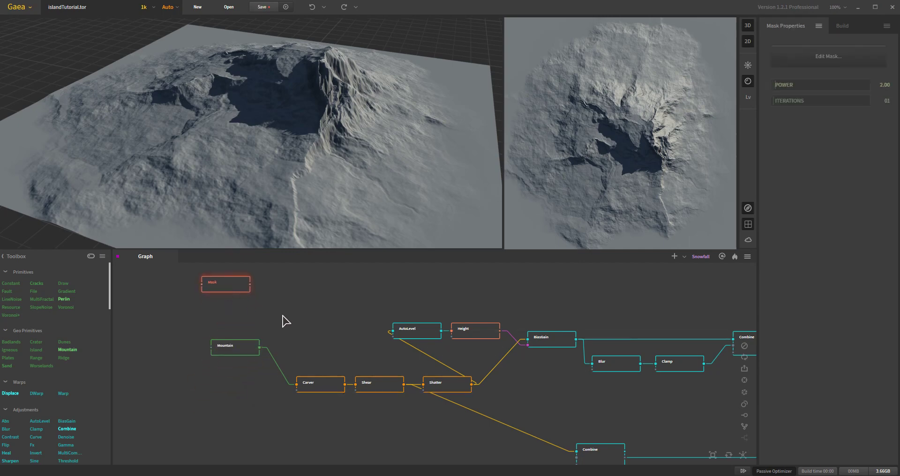
middle_drag(284, 311, 288, 329)
drag(225, 307, 251, 312)
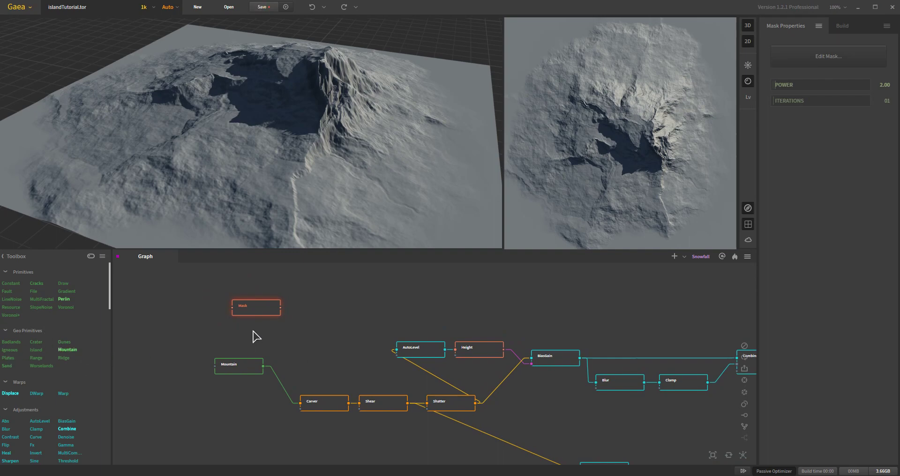
drag(257, 314, 254, 308)
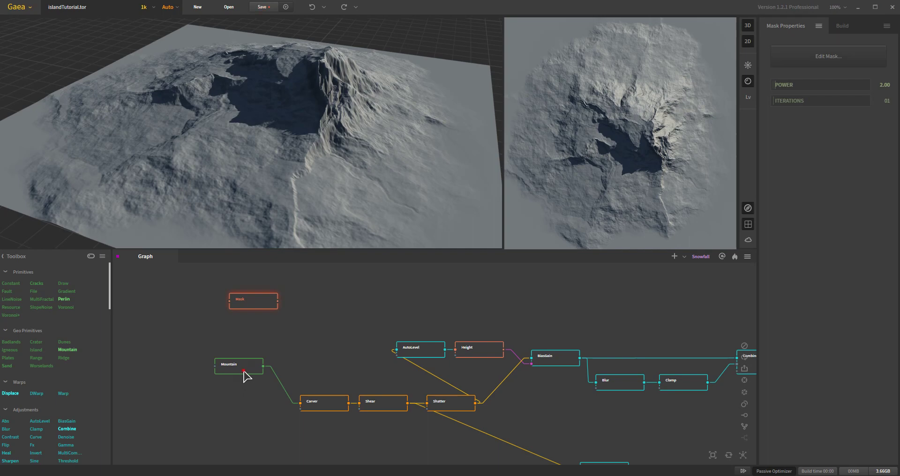
Preview the Carver node against the Mountain node and reposition Carver closer to the Mountain node.
click(323, 406)
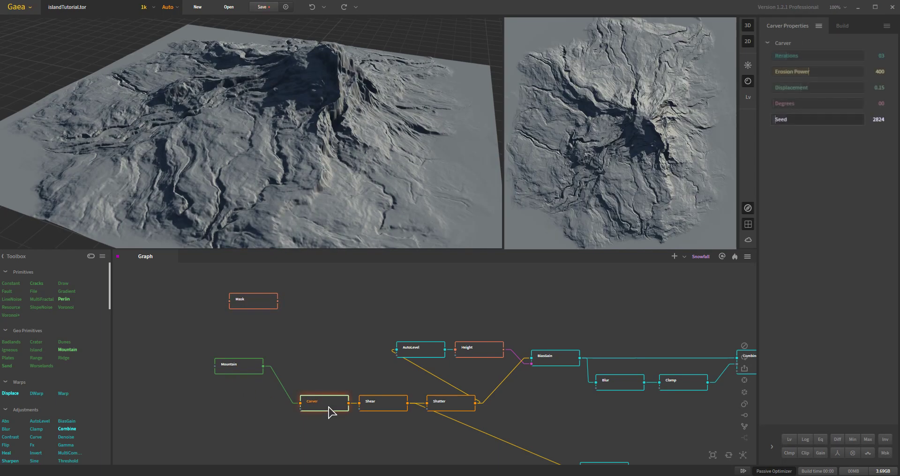
click(245, 366)
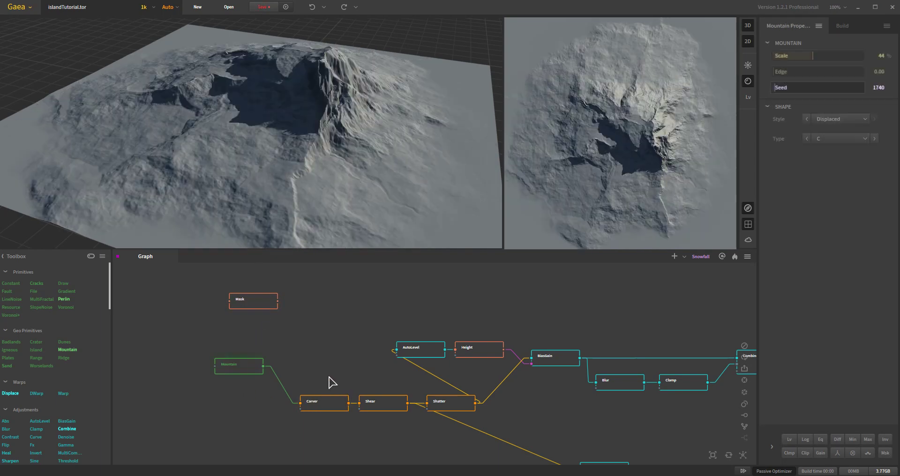
click(327, 404)
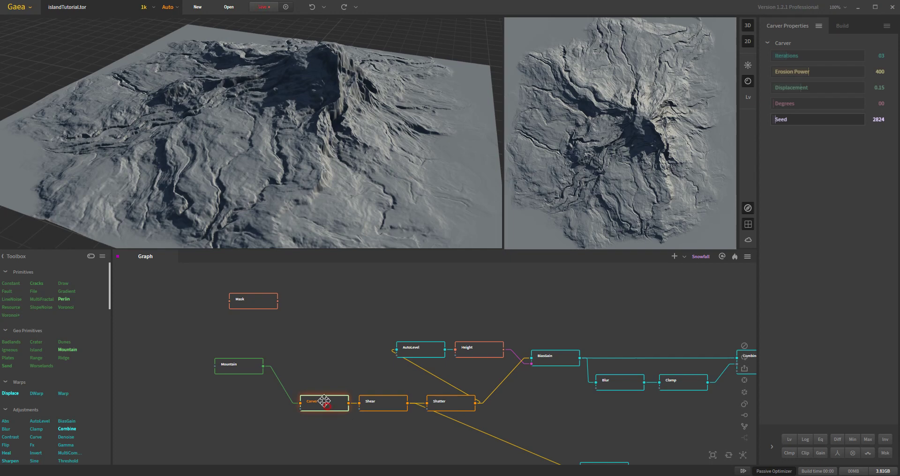
drag(327, 403, 306, 366)
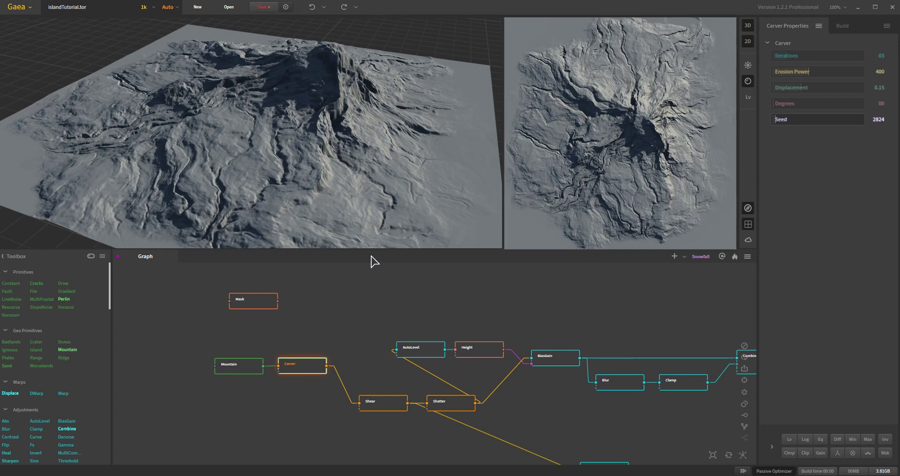
drag(300, 364, 306, 397)
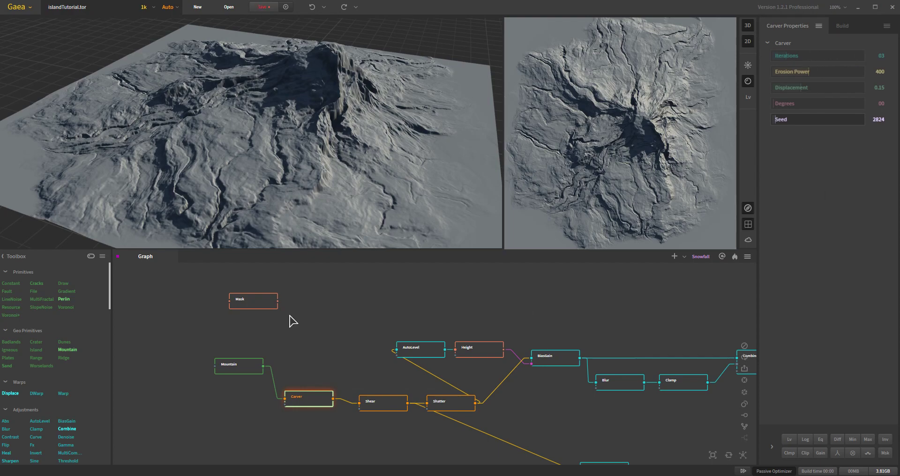
Compare the Mountain and Carver terrain from another side in the 3D view.
drag(267, 175, 284, 185)
click(241, 368)
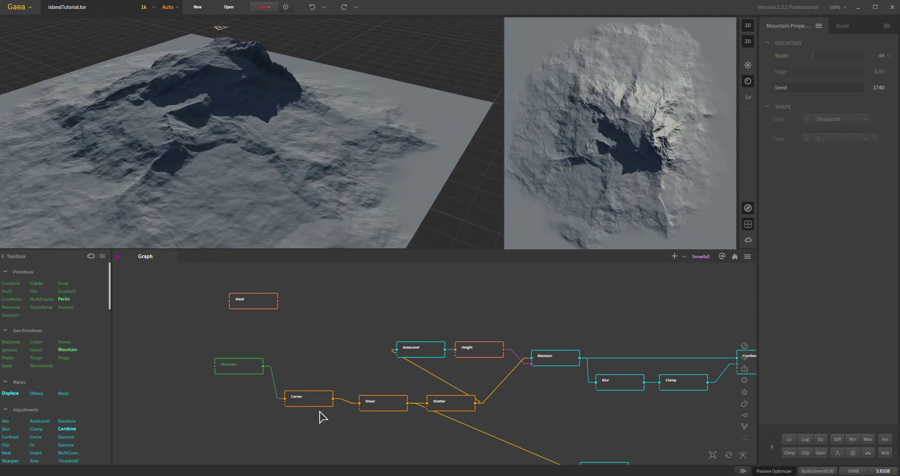
click(317, 403)
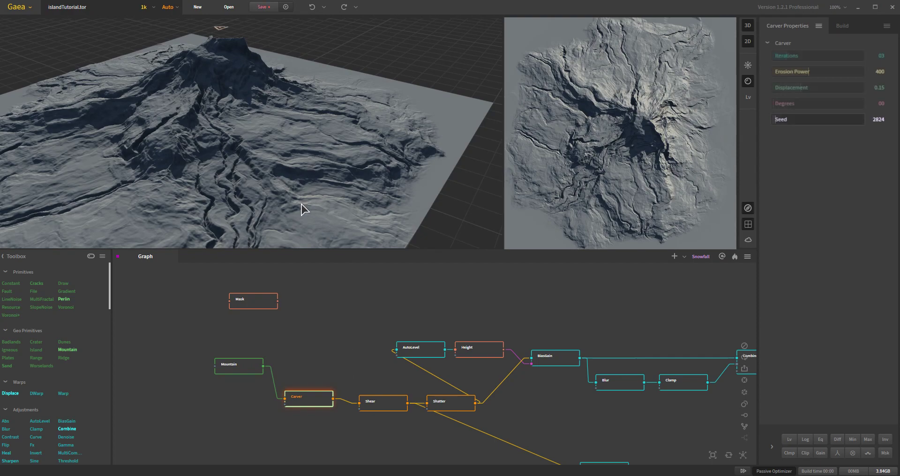
mouse_move(261, 194)
mouse_down()
mouse_move(247, 141)
mouse_move(276, 192)
mouse_up()
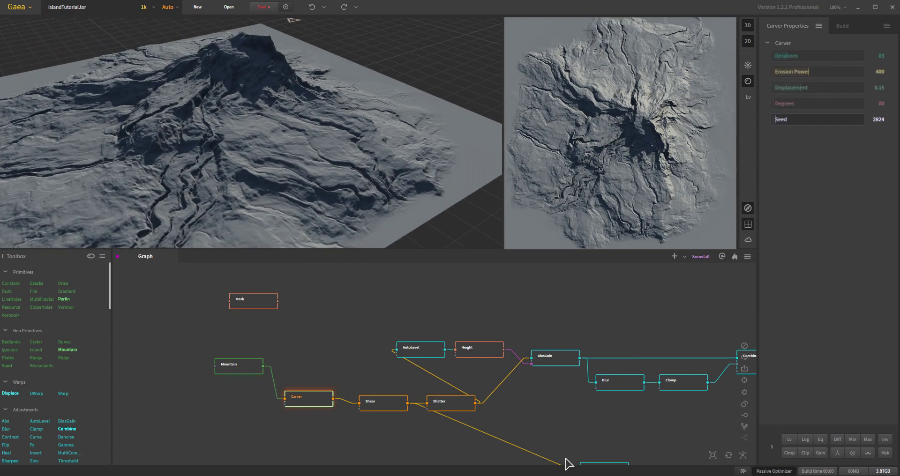
Compare the Shear node's terrain with the Carver node's terrain from several sides.
click(393, 404)
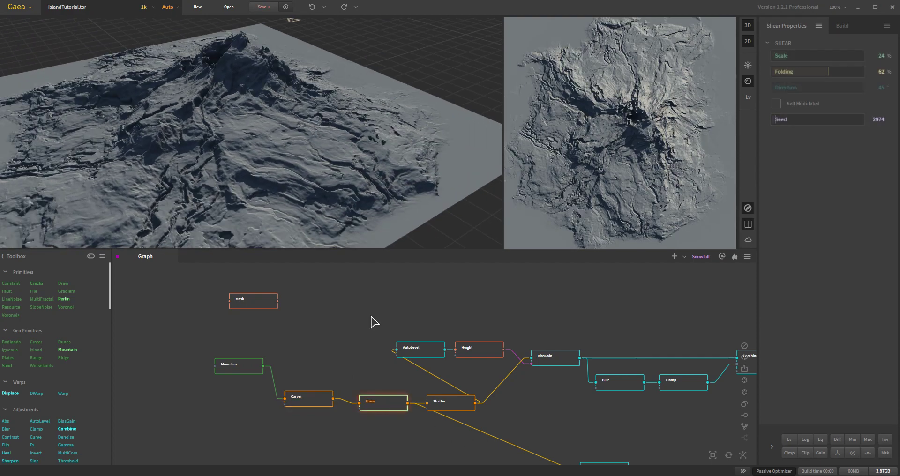
drag(222, 182, 398, 164)
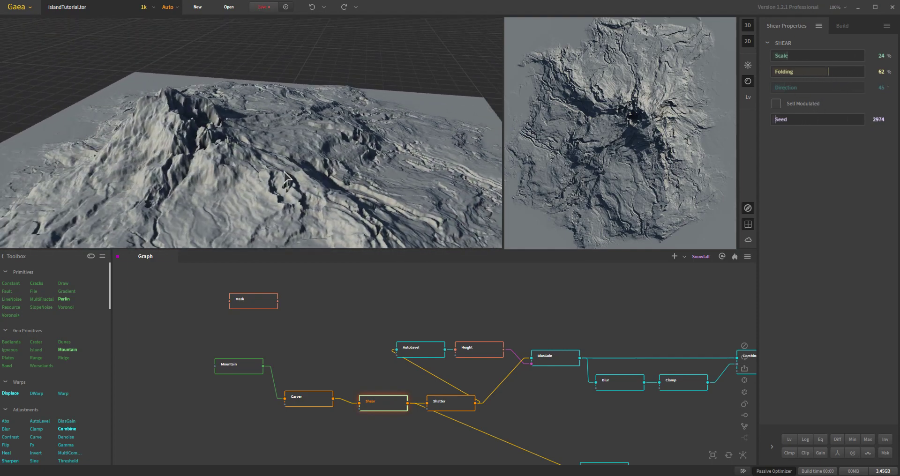
drag(283, 171, 188, 146)
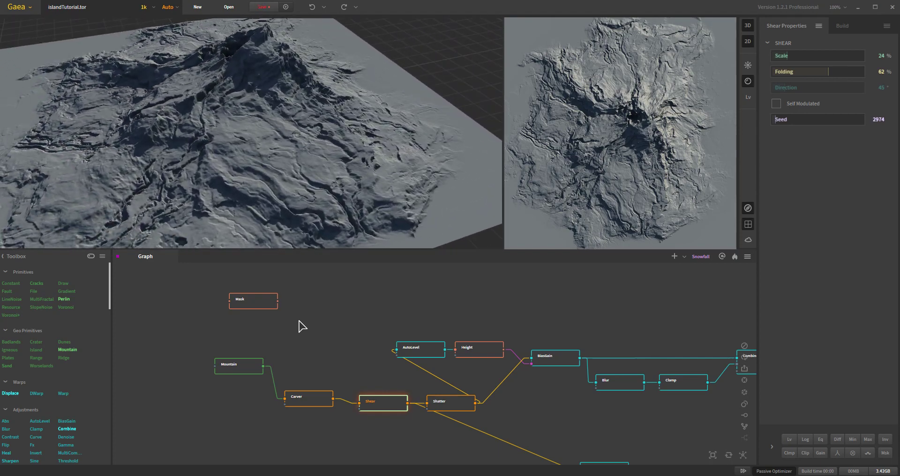
click(329, 399)
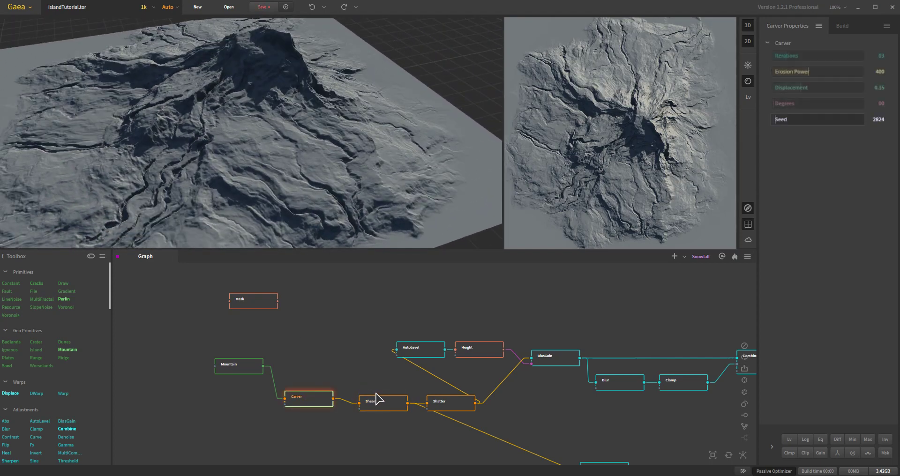
click(383, 407)
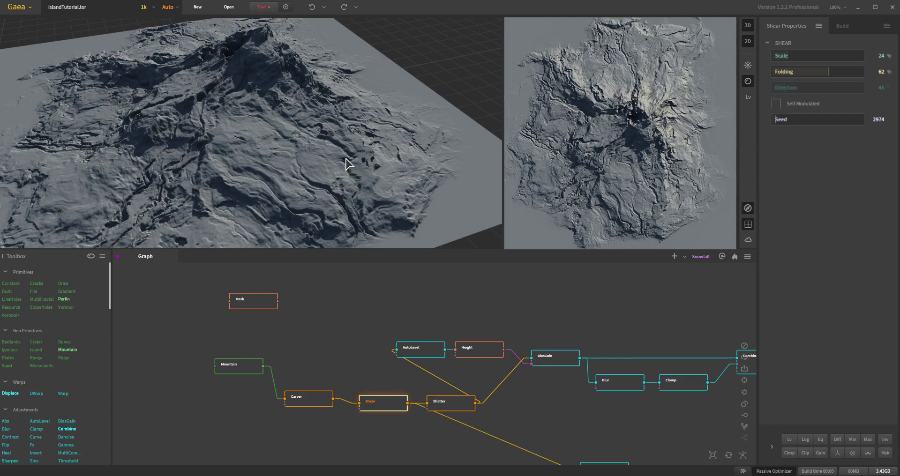
drag(330, 181, 309, 188)
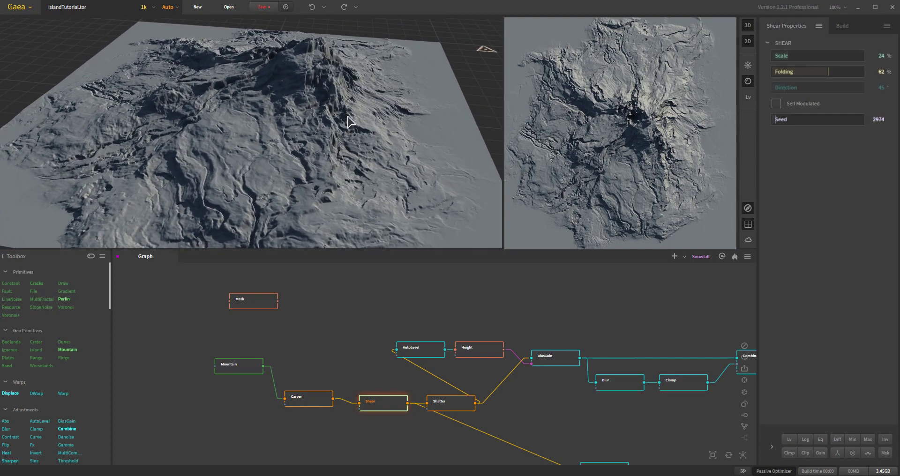
drag(348, 122, 222, 178)
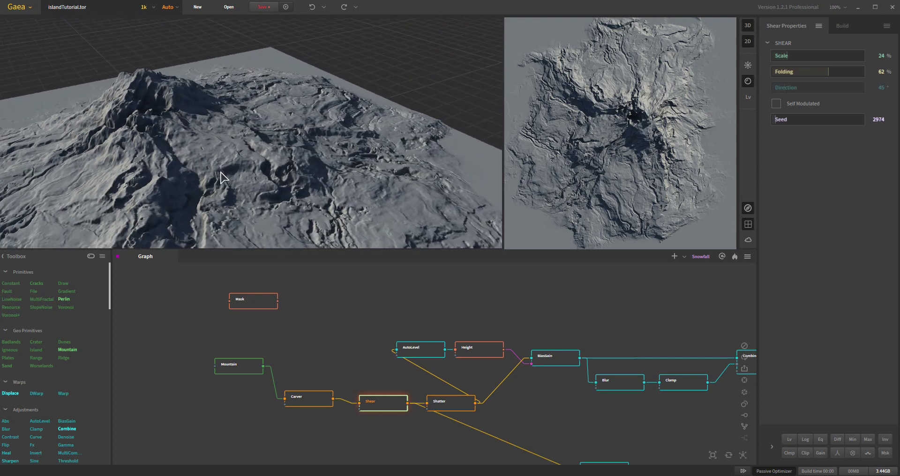
Move the lower Combine node fed by the Shear node slightly and inspect its terrain as a whole.
middle_drag(550, 436, 470, 380)
drag(524, 420, 490, 439)
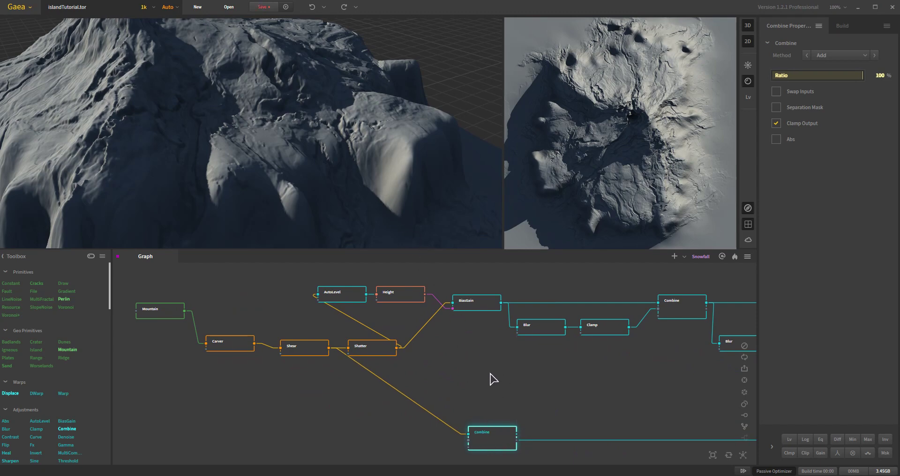
drag(307, 197, 274, 188)
scroll(271, 203, down, 3)
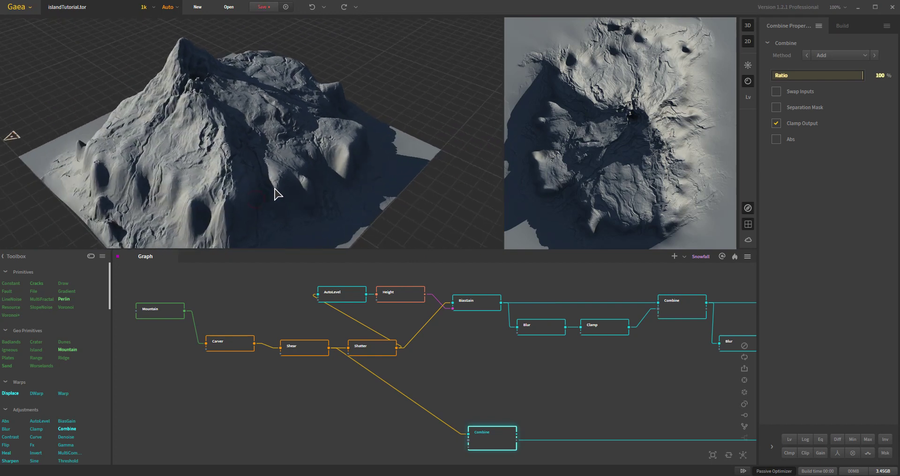
Move the lower Combine node from below the Shatter node to further along the graph, beneath the later node chain.
mouse_move(482, 433)
mouse_down()
mouse_move(456, 433)
mouse_move(477, 447)
mouse_up()
scroll(555, 425, down, 2)
scroll(556, 424, down, 3)
middle_drag(585, 410, 367, 363)
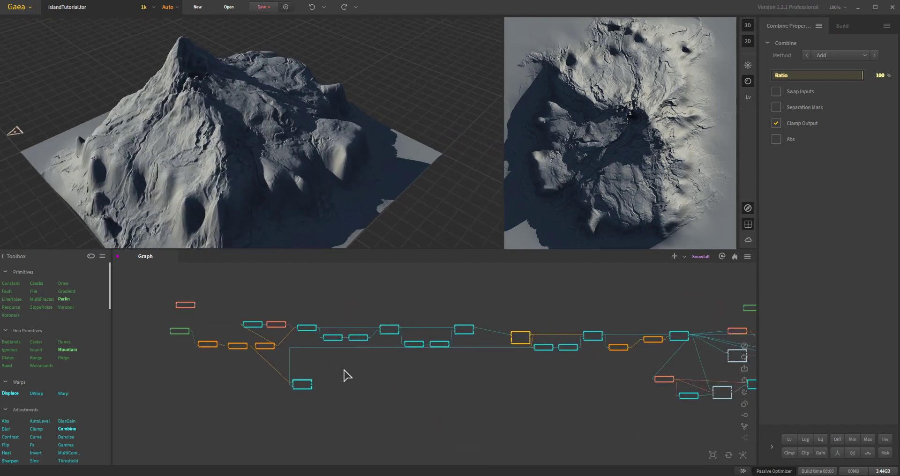
drag(304, 383, 592, 428)
middle_drag(274, 391, 358, 395)
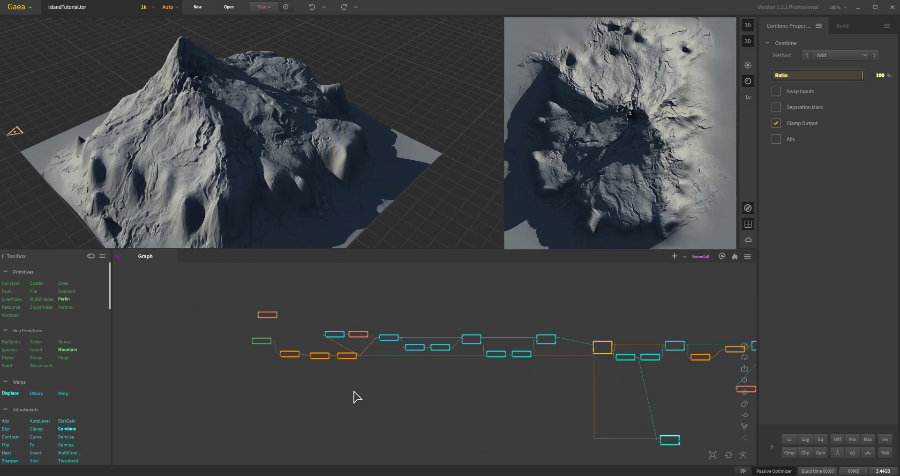
scroll(347, 394, up, 4)
middle_drag(342, 365, 351, 427)
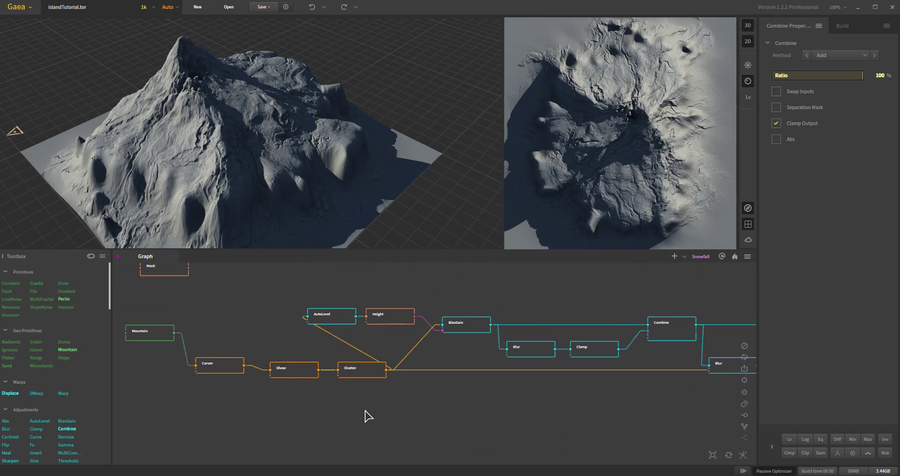
Compare the Shear node's terrain with the Shatter node's terrain in the 3D view.
click(363, 374)
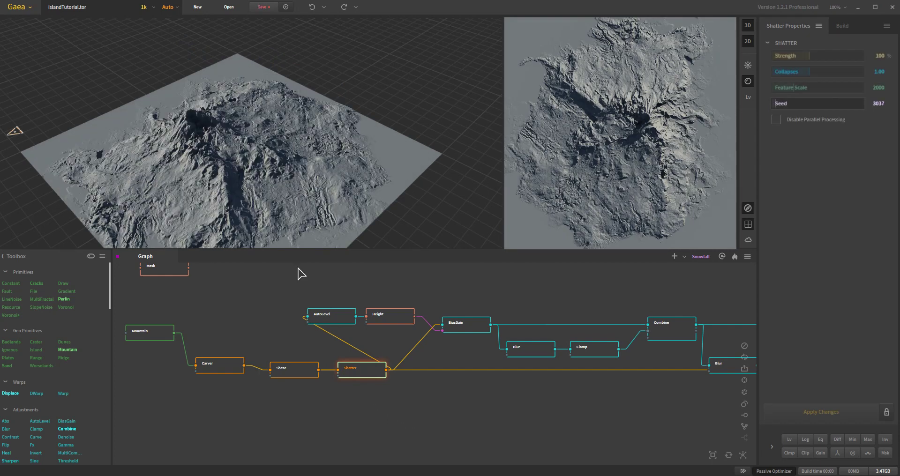
click(368, 373)
mouse_move(225, 178)
mouse_down()
mouse_move(263, 226)
mouse_move(274, 196)
mouse_move(264, 183)
mouse_up()
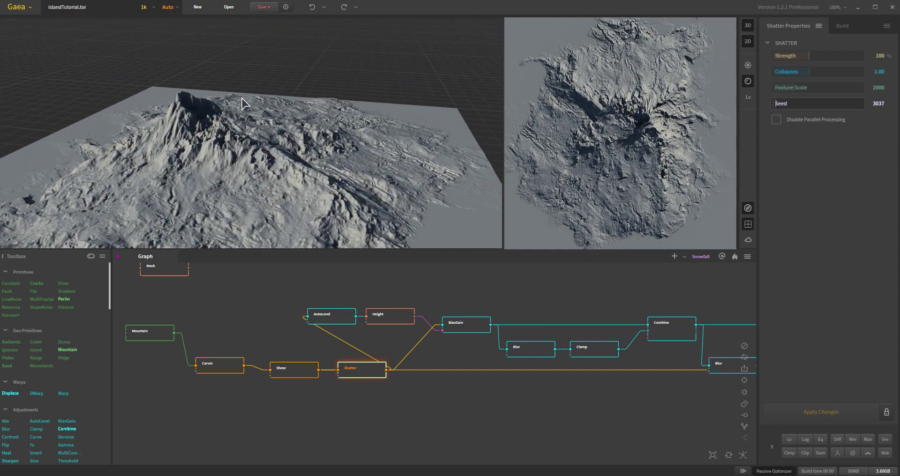
drag(428, 138, 414, 223)
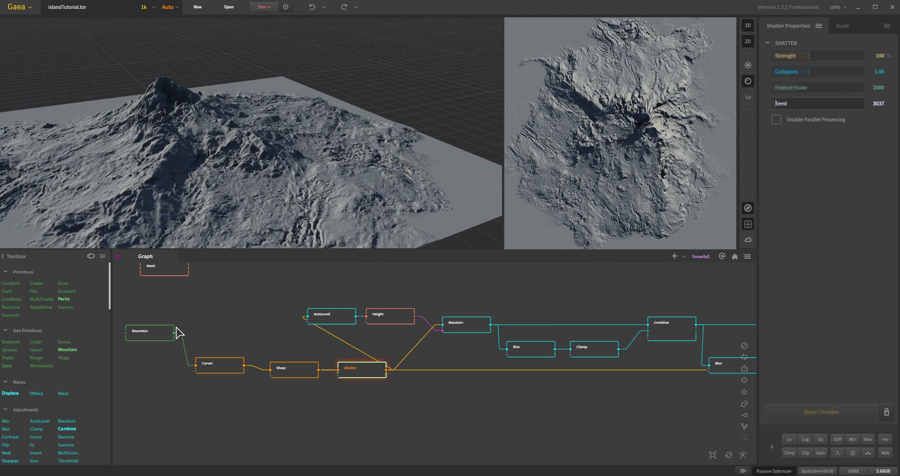
Compare the original Mountain terrain with the Shatter node's result and inspect the shattered terrain from another side.
click(152, 331)
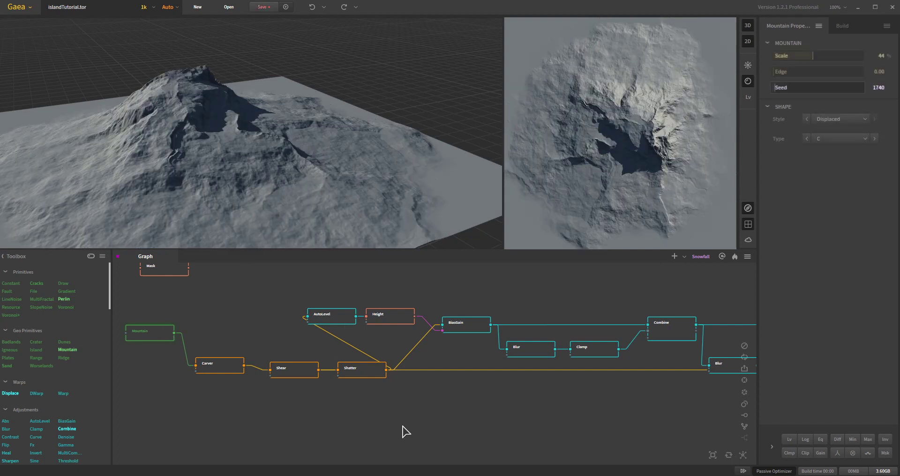
click(361, 373)
drag(356, 197, 302, 195)
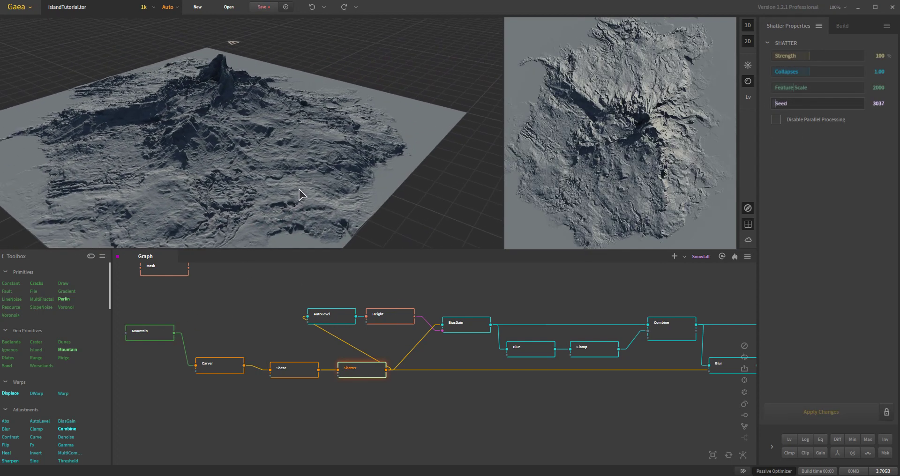
Preview the AutoLevel and Height nodes branching off Shatter and compare them with the Shatter terrain.
click(334, 322)
drag(347, 185, 308, 173)
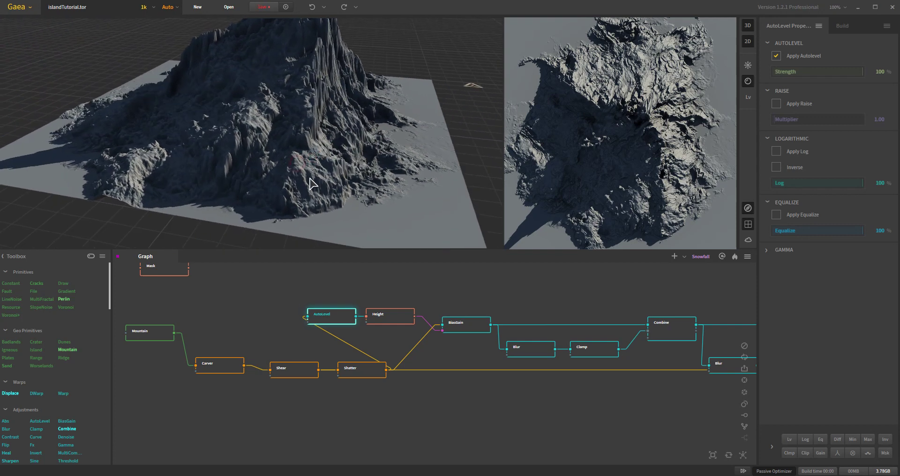
click(393, 324)
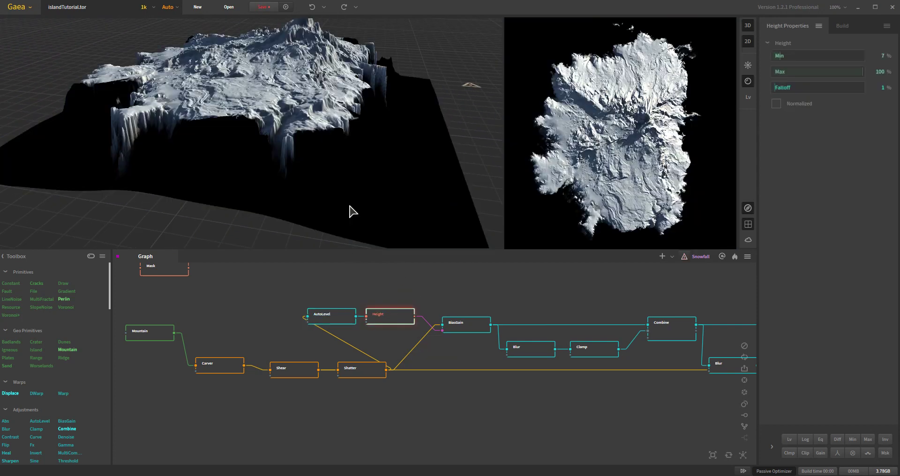
click(337, 322)
click(367, 373)
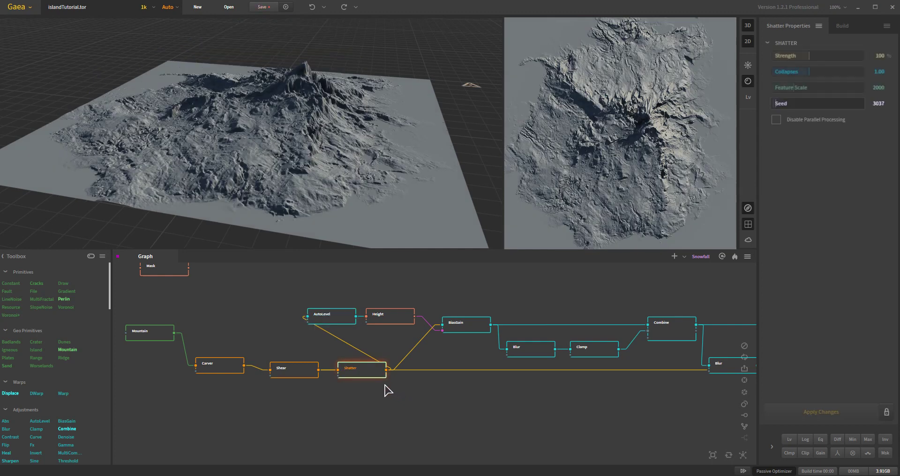
drag(305, 200, 296, 215)
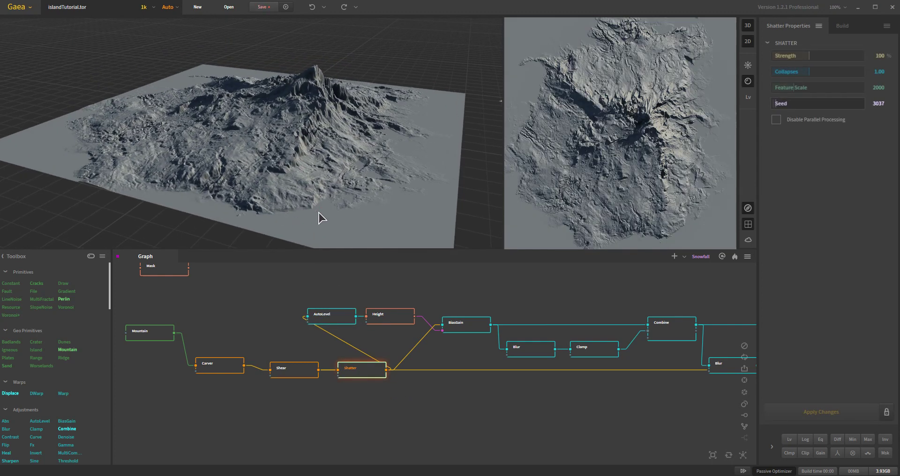
Examine the Height node's mask and its coastline edges from several sides in the 3D view.
click(391, 317)
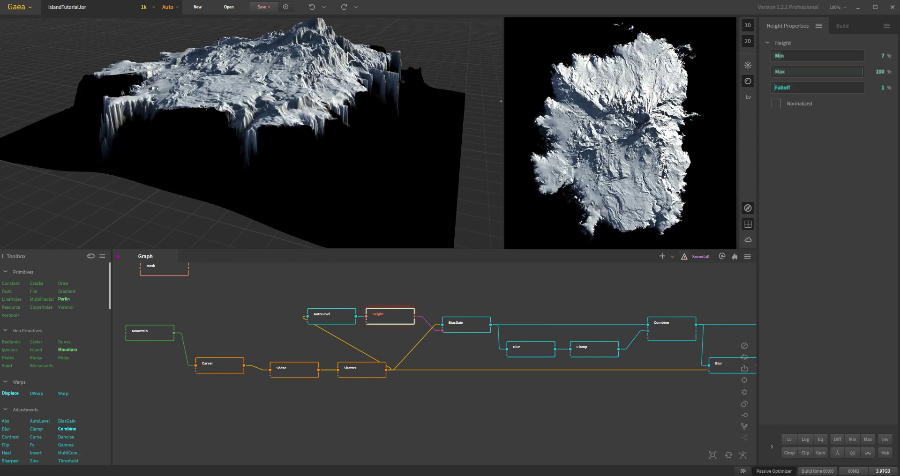
drag(301, 157, 317, 140)
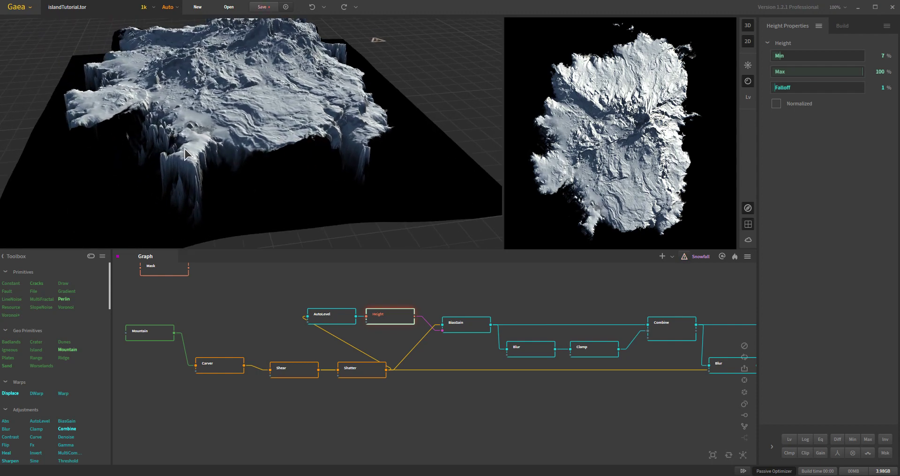
drag(187, 162, 299, 209)
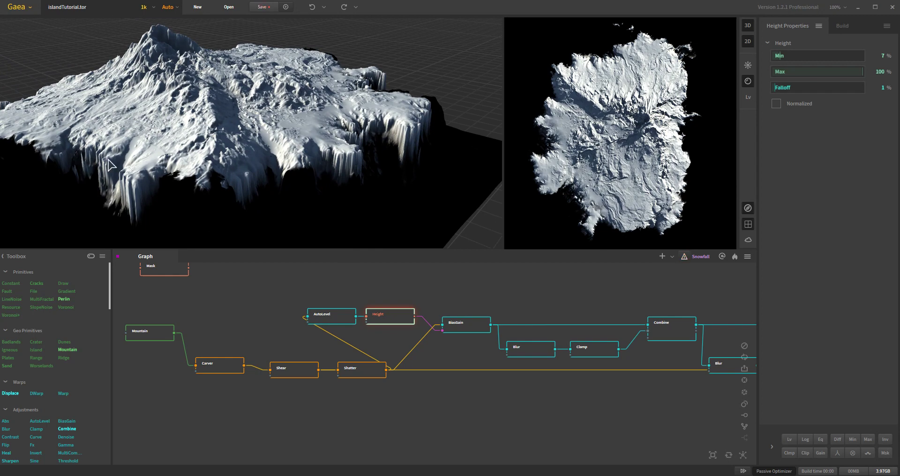
Compare the AutoLevel terrain, the Height mask and the Shatter terrain that feed the BiasGain node.
click(326, 317)
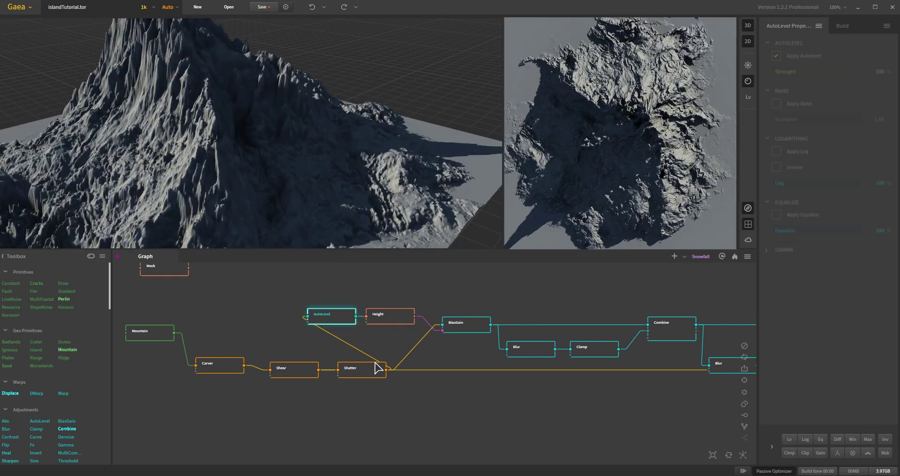
drag(356, 187, 352, 184)
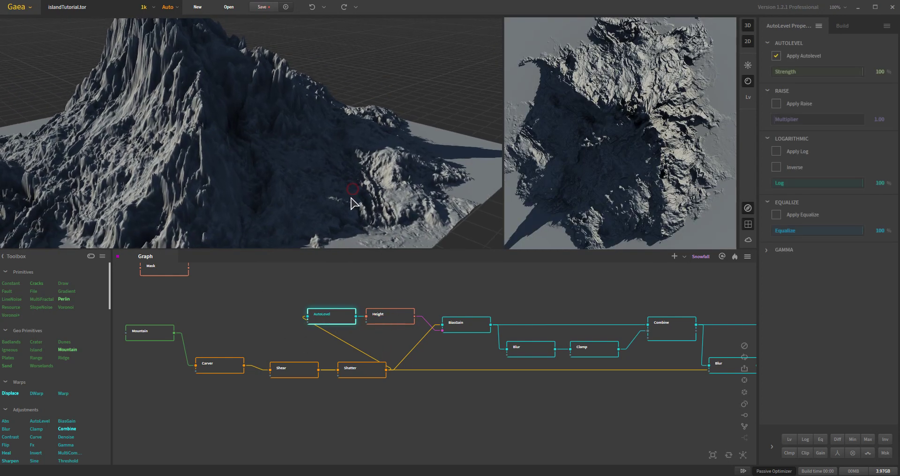
click(387, 321)
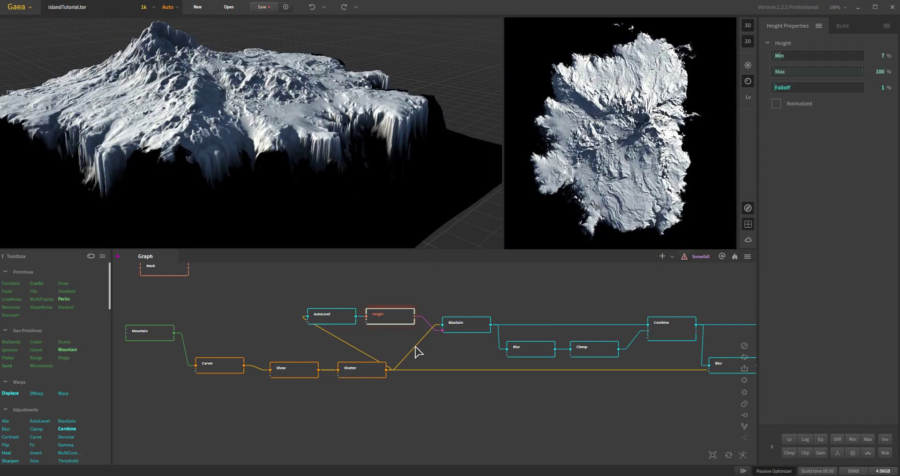
click(357, 374)
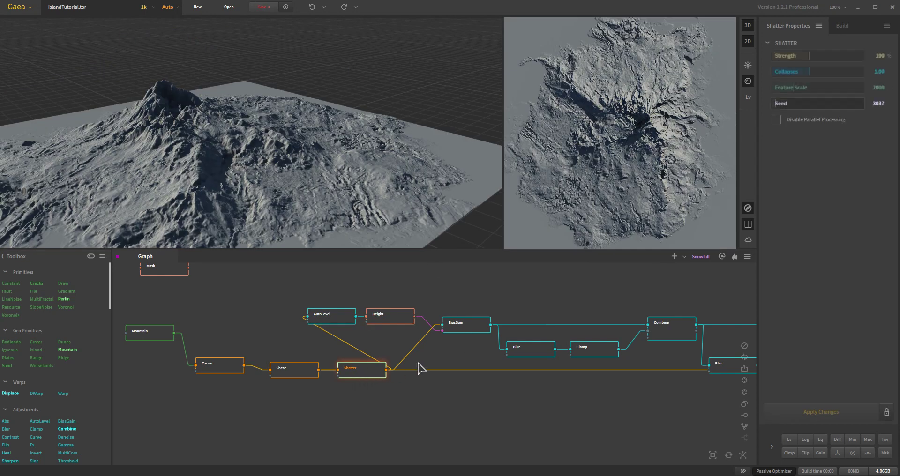
Preview the BiasGain node's raised terrain and inspect its cliffs from several sides.
click(468, 333)
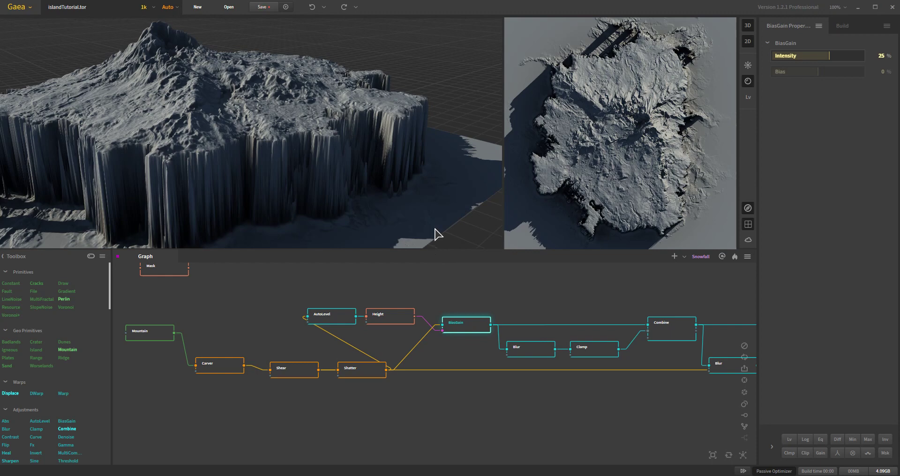
drag(438, 234, 323, 154)
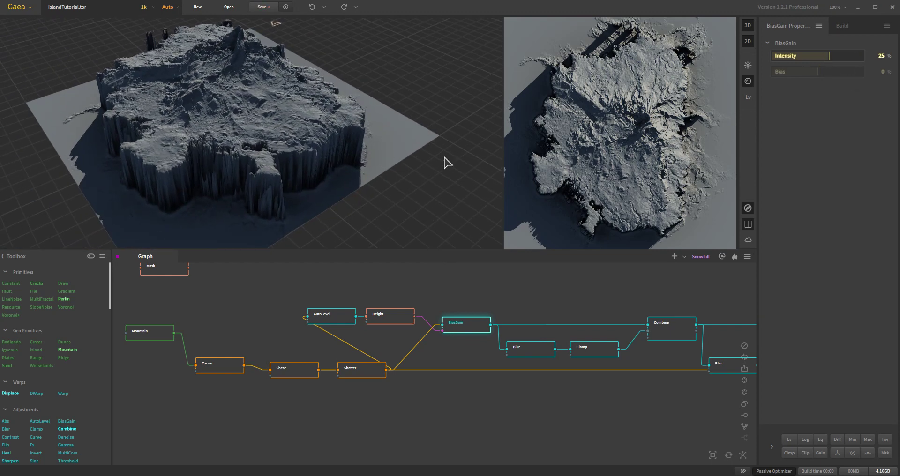
drag(390, 149, 455, 164)
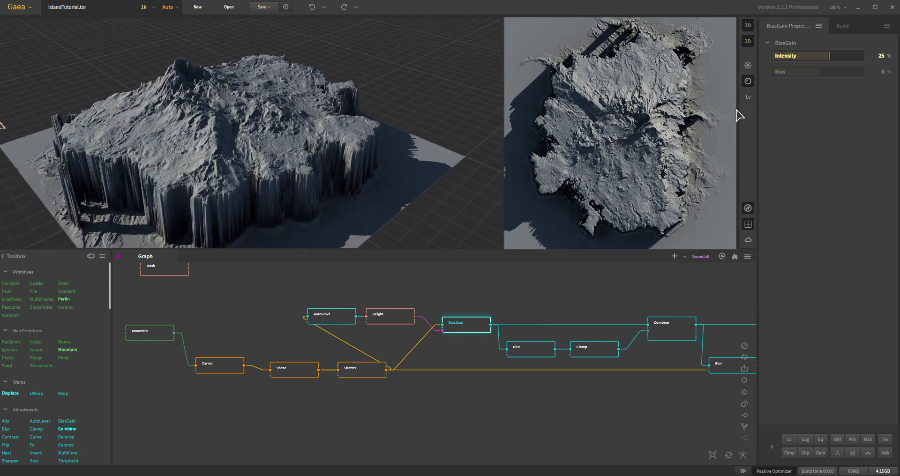
Turn on the water display and inspect the BiasGain island's coastline up close.
click(748, 65)
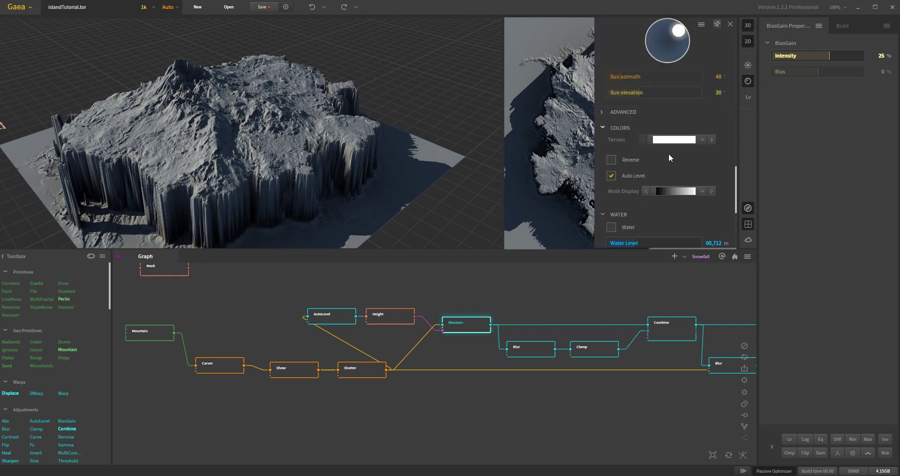
click(611, 228)
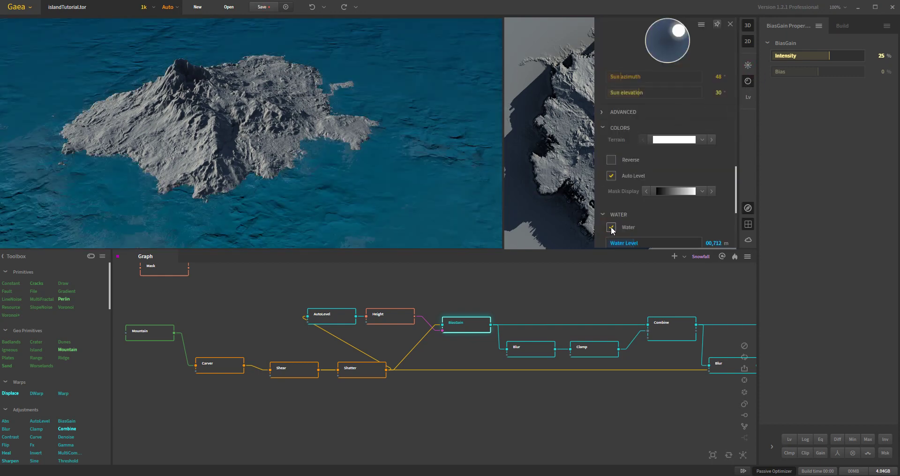
drag(370, 205, 278, 161)
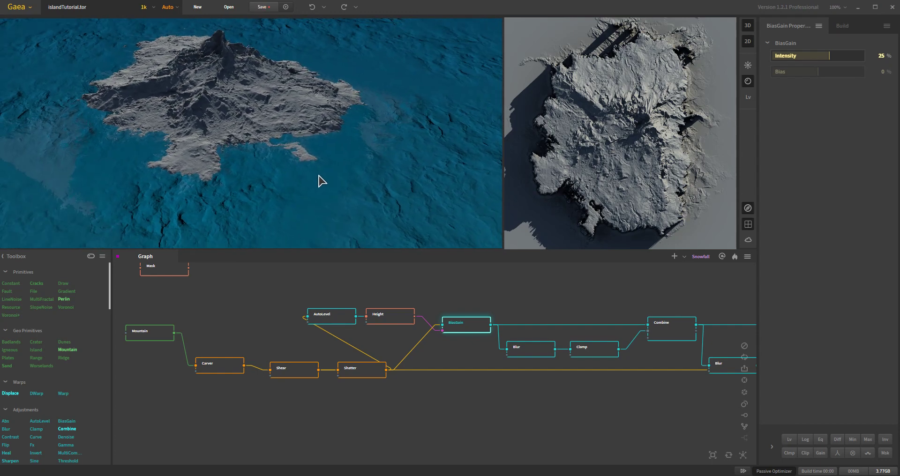
drag(340, 186, 356, 201)
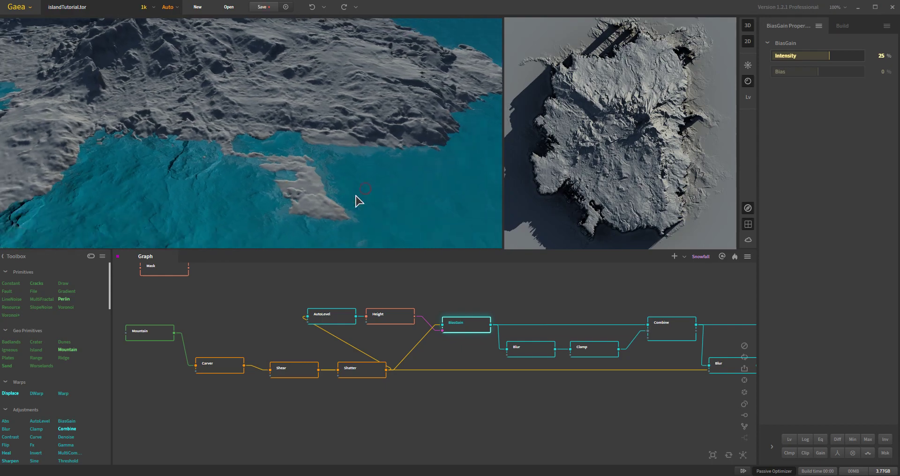
drag(375, 228, 342, 216)
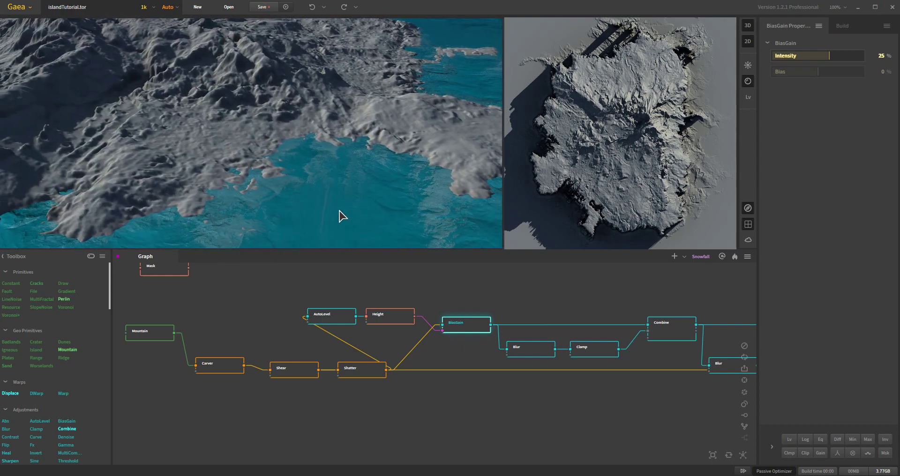
View the whole island with water from other sides and save the file.
drag(252, 201, 322, 196)
scroll(345, 190, down, 5)
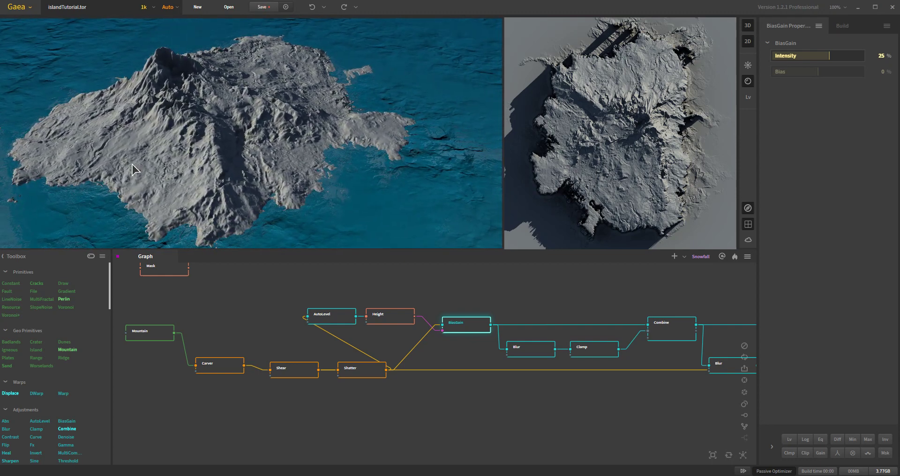
drag(398, 180, 379, 182)
key(ctrl+s)
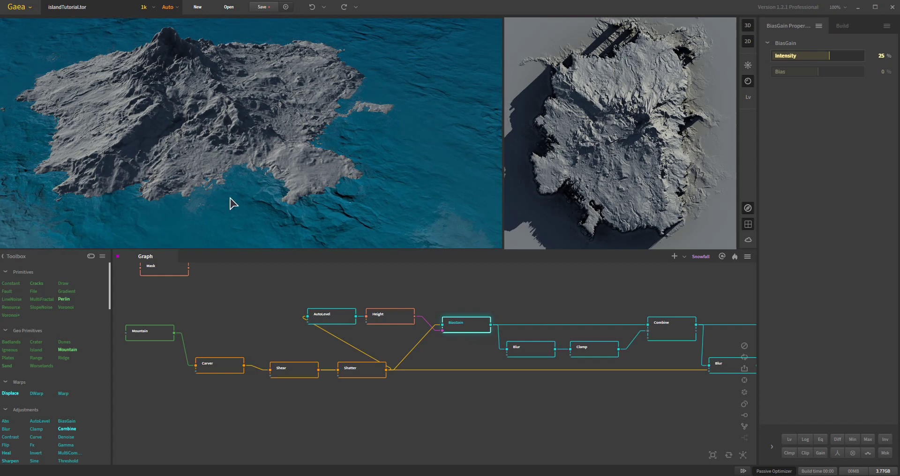
Turn off the water display and inspect the whole BiasGain terrain without water.
click(747, 65)
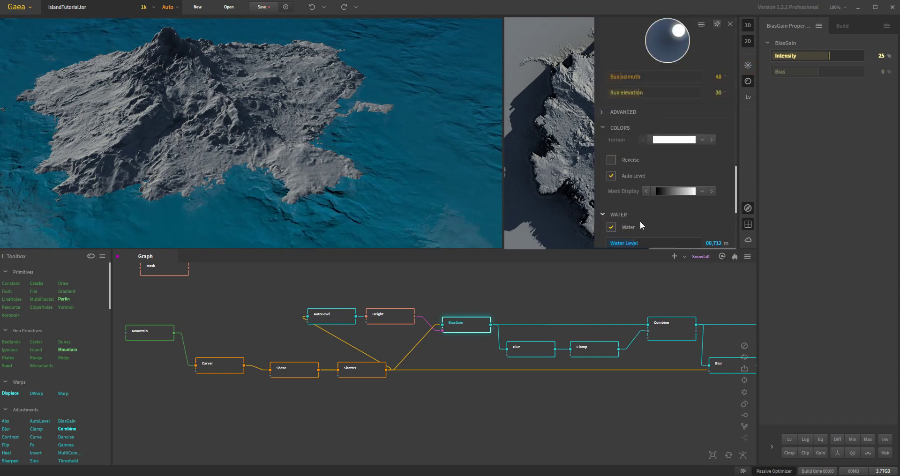
click(612, 226)
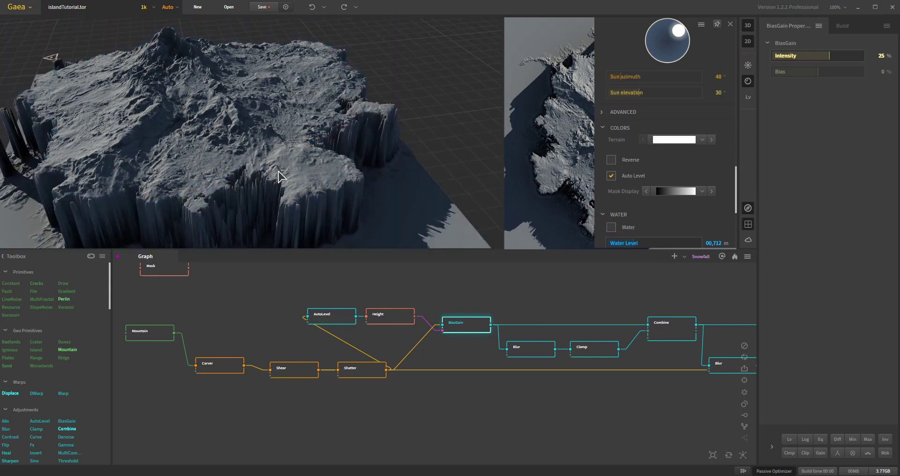
drag(278, 172, 301, 168)
scroll(307, 171, down, 2)
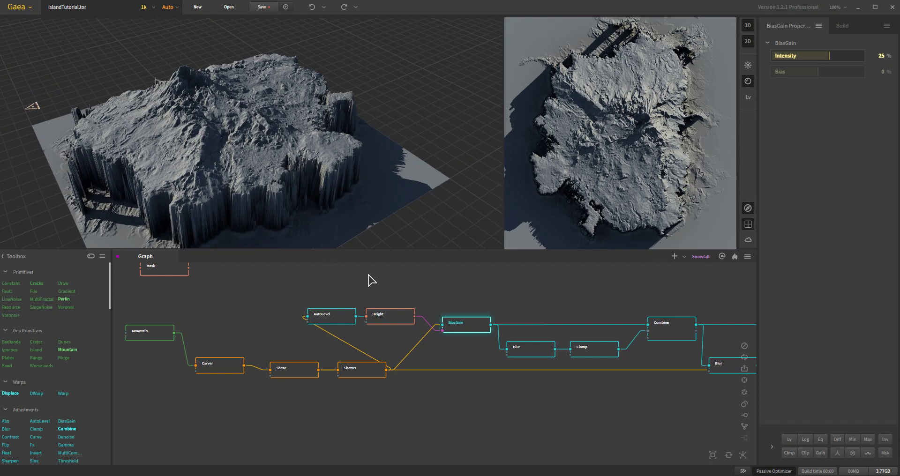
drag(287, 187, 285, 199)
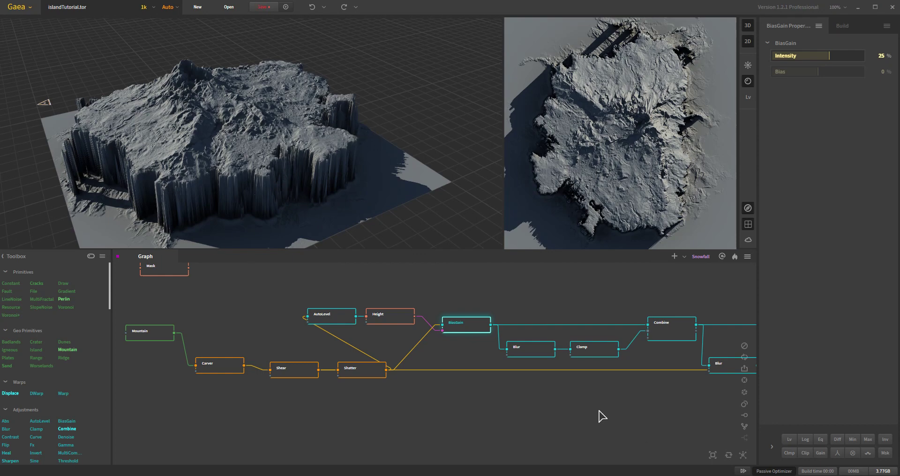
Preview the Blur node after BiasGain and the Clamp node that follows it.
click(539, 355)
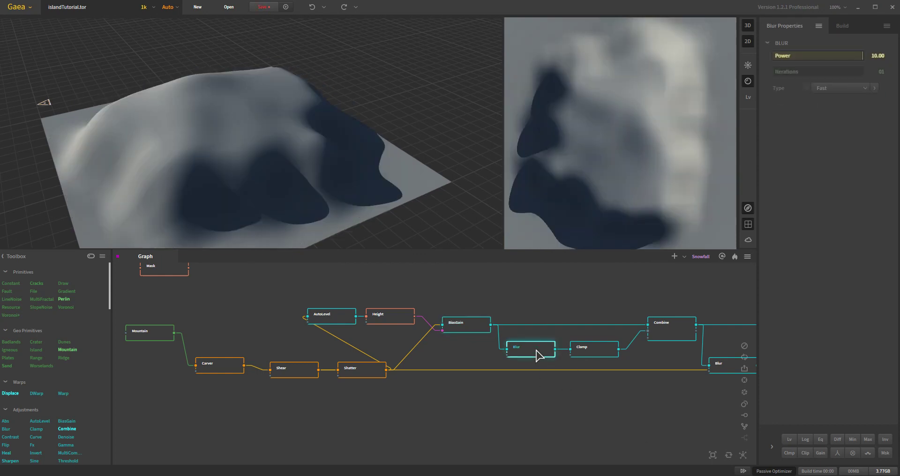
click(602, 362)
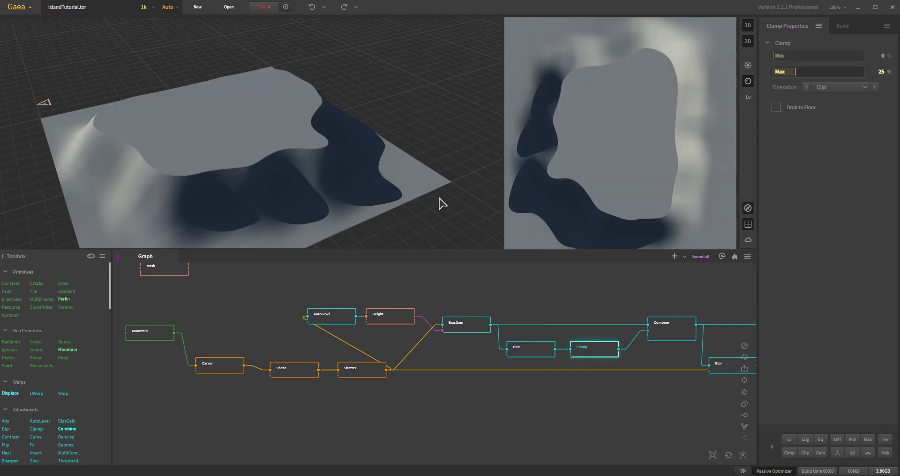
Compare the first Combine node's Max result with the BiasGain terrain.
click(675, 330)
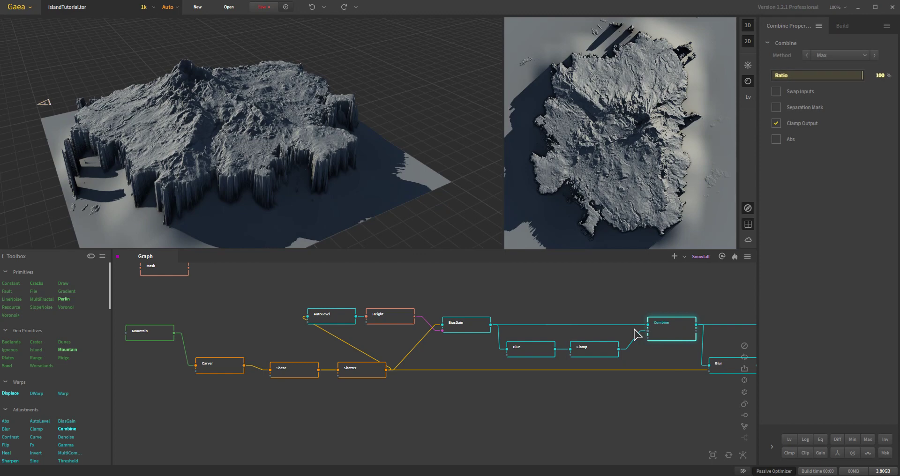
click(470, 328)
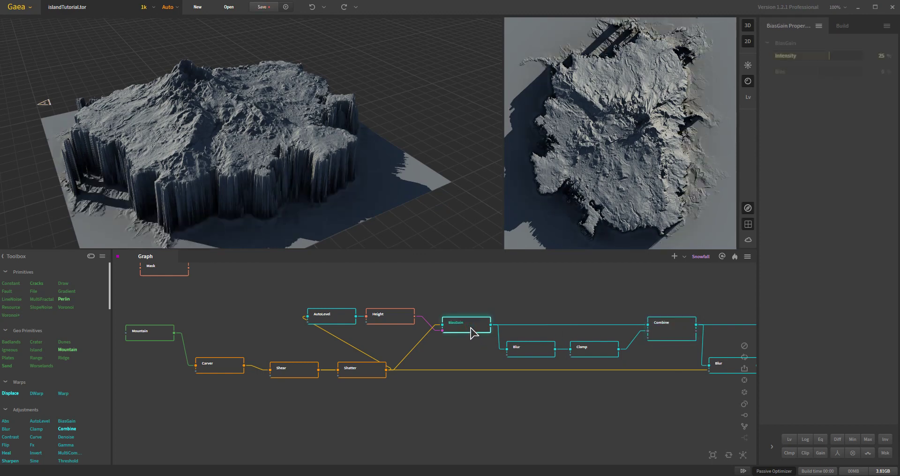
click(665, 330)
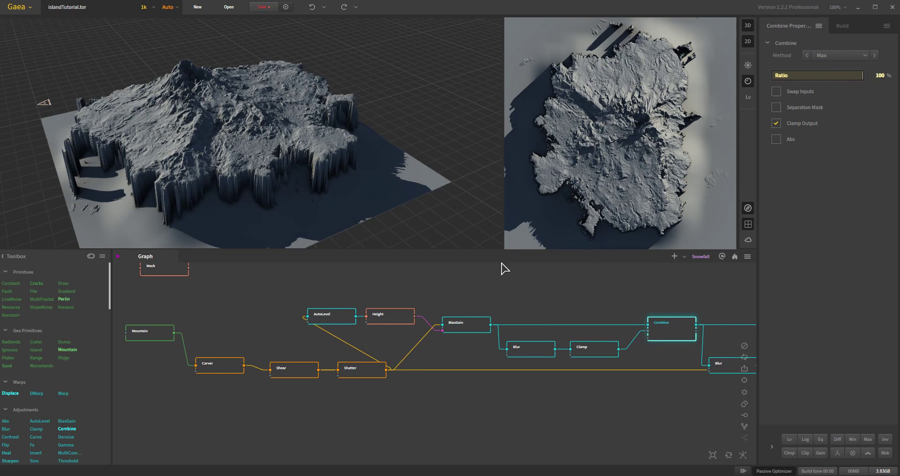
click(472, 328)
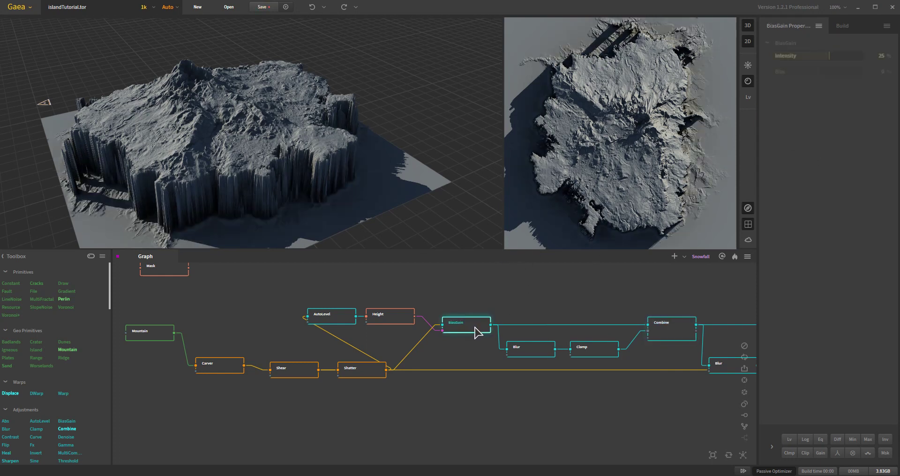
click(671, 329)
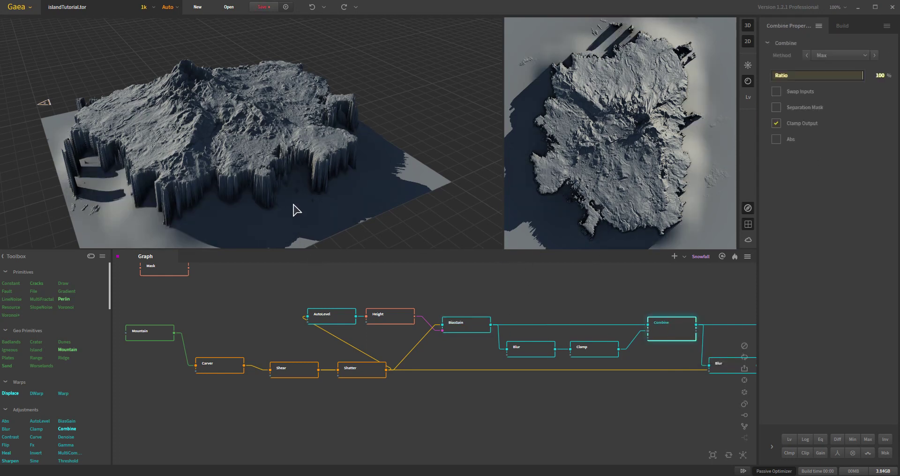
Review the Clamp, Blur and BiasGain nodes that feed the first Combine, and return to the Combine result.
click(598, 354)
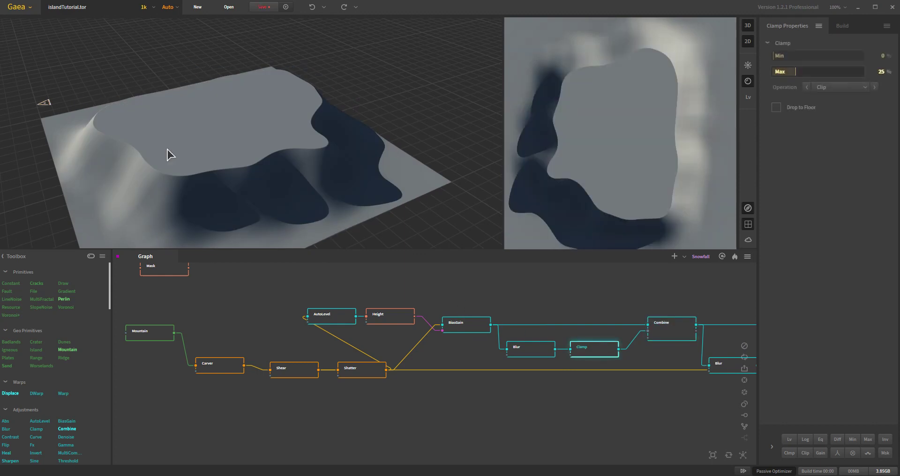
click(538, 352)
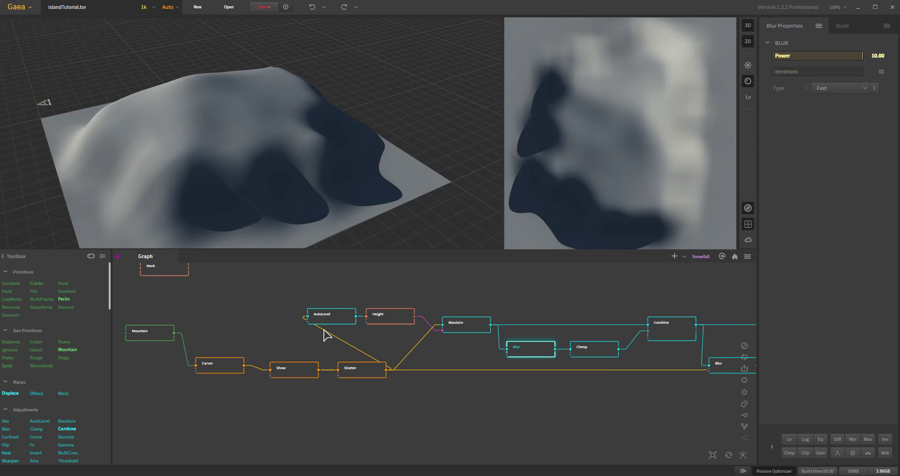
click(456, 331)
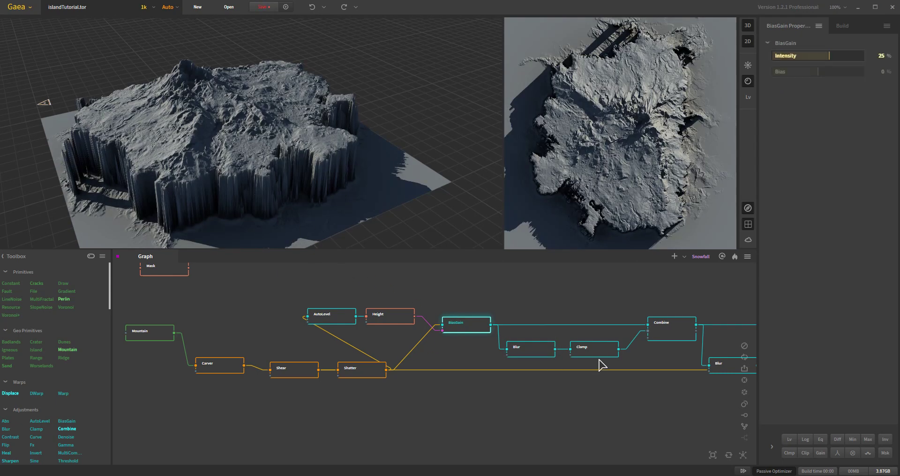
click(595, 353)
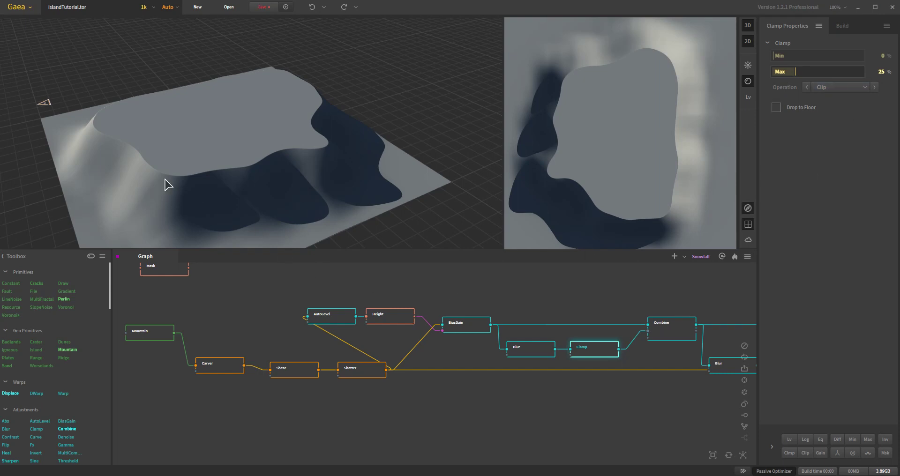
drag(470, 331, 473, 331)
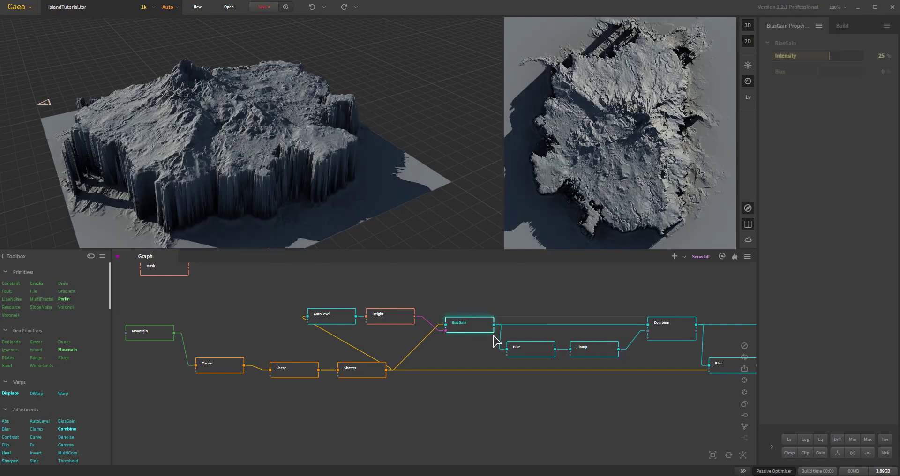
click(675, 333)
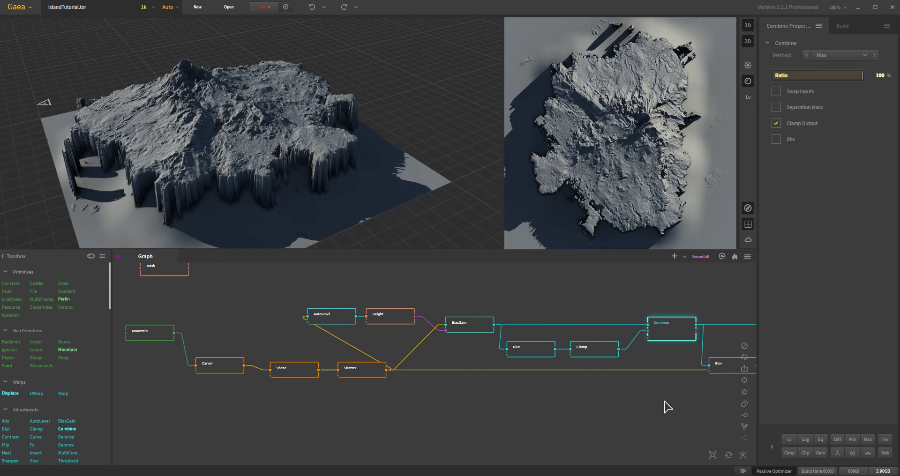
Preview the second Blur and Clamp branch and the second Combine node it feeds.
middle_drag(678, 406, 408, 395)
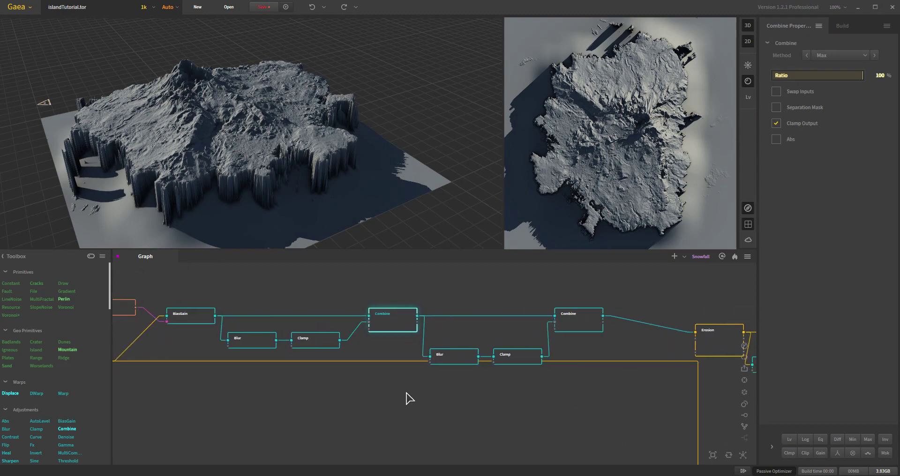
drag(233, 206, 230, 208)
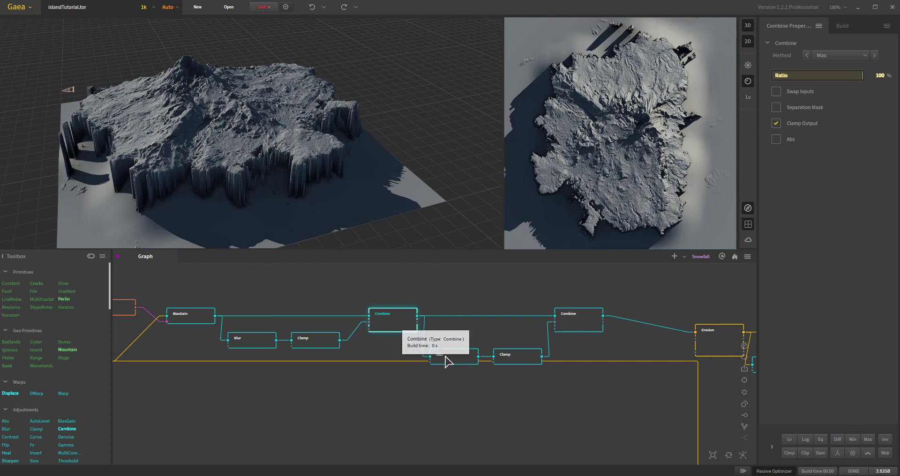
click(474, 360)
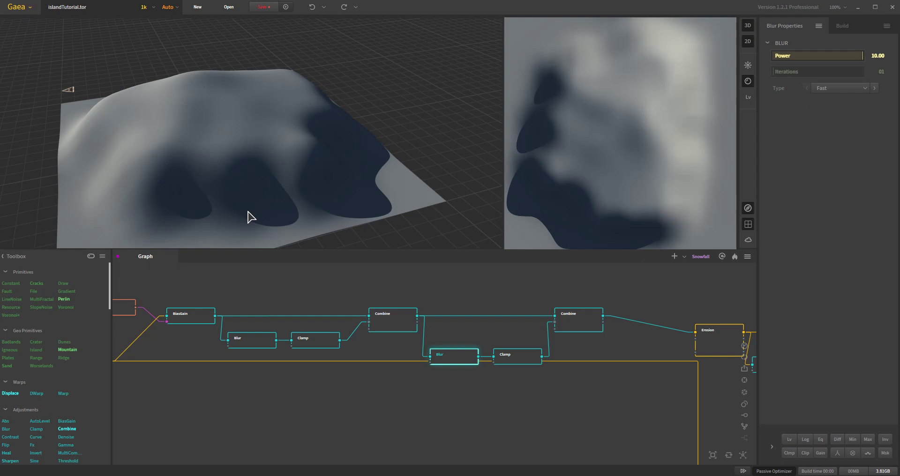
click(523, 361)
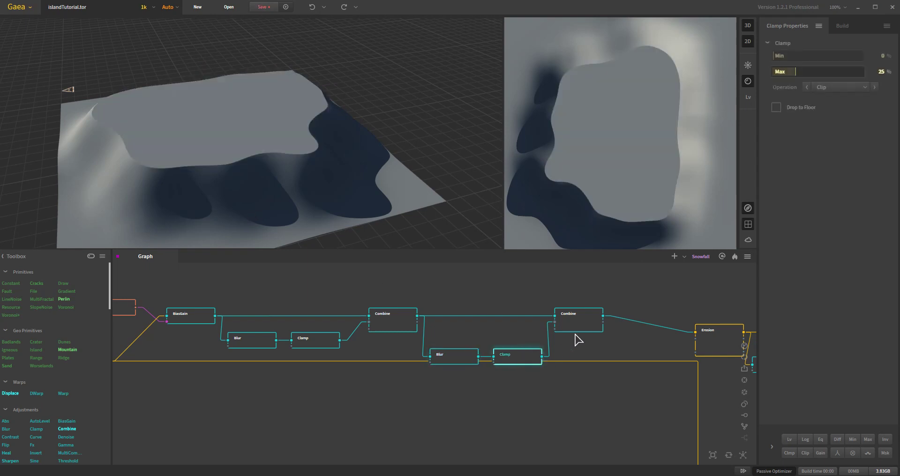
click(585, 323)
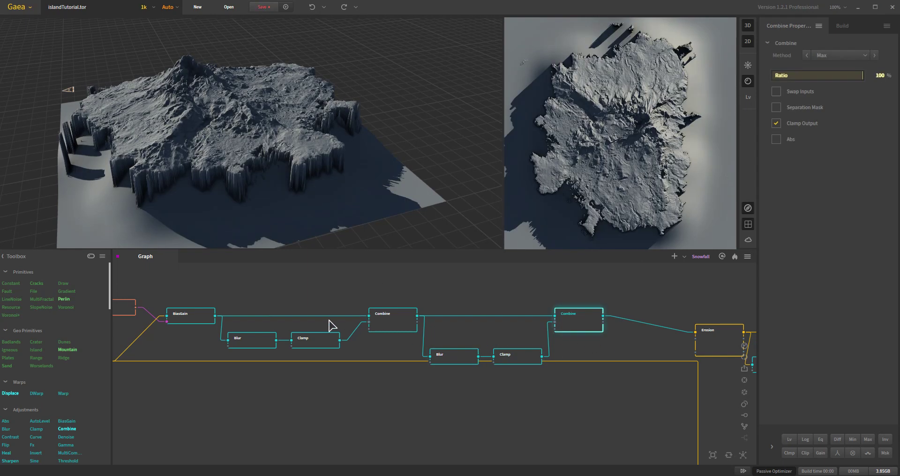
Compare the BiasGain terrain with both Combine results and preview the Erosion node that follows.
click(192, 319)
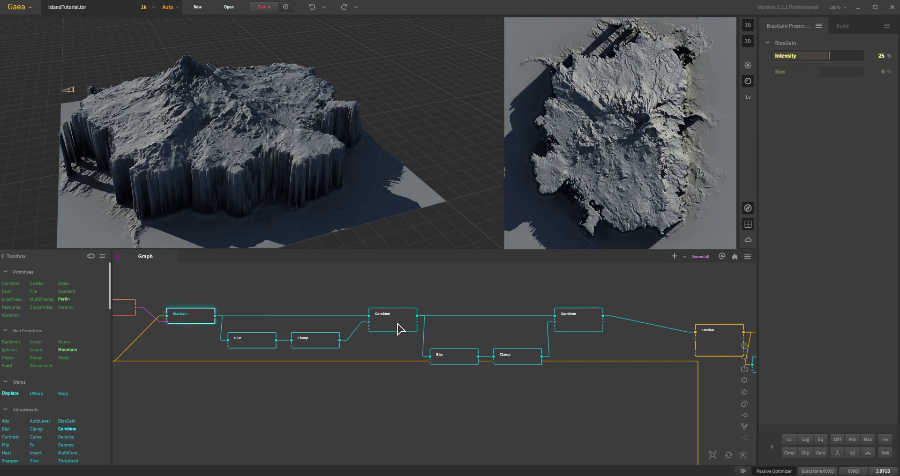
click(399, 329)
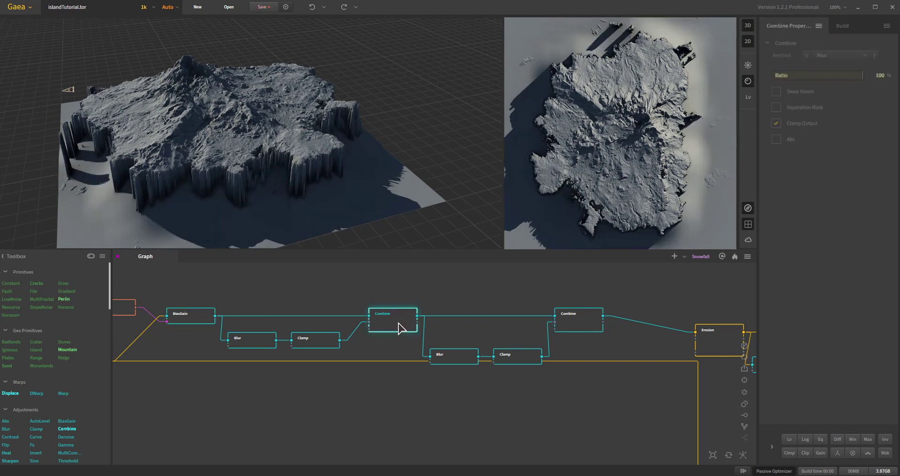
click(584, 328)
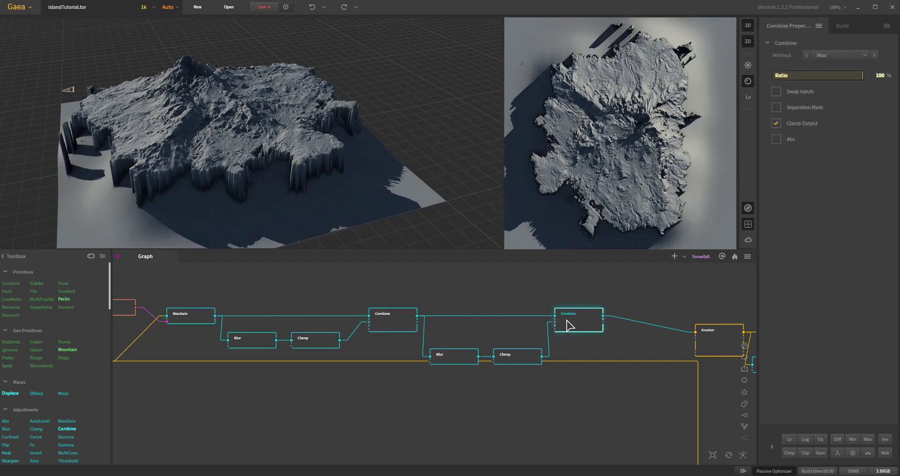
middle_drag(627, 365, 404, 342)
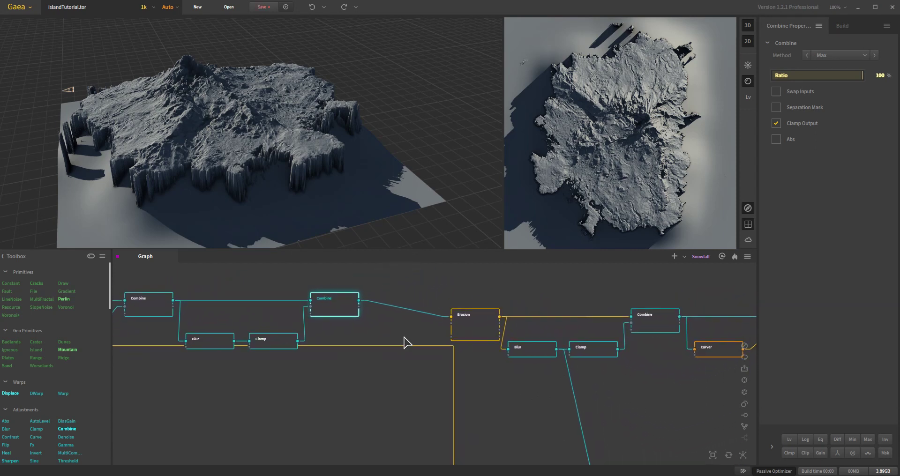
click(473, 337)
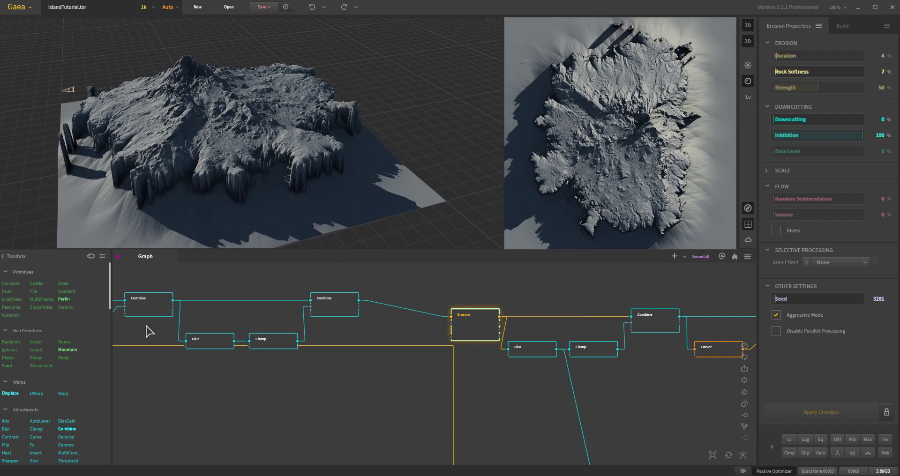
Add an Erosion node with default settings after the second Combine, compare it with the existing Erosion, and delete it.
scroll(69, 339, down, 3)
scroll(69, 341, down, 5)
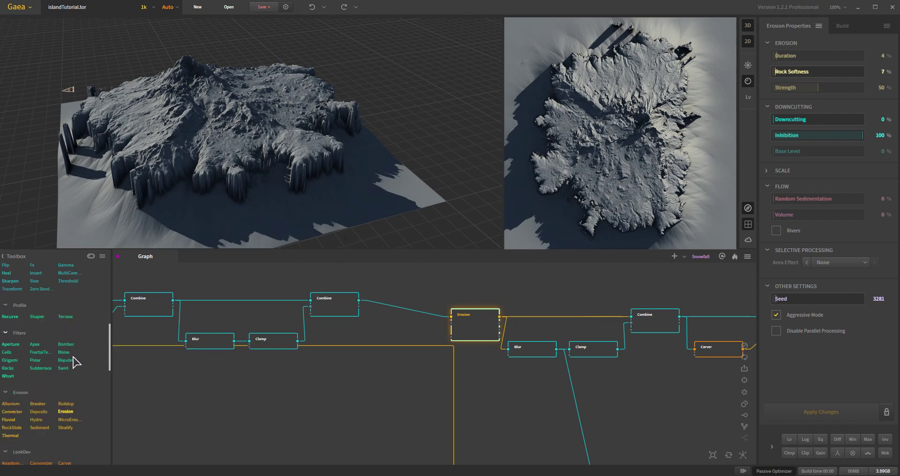
drag(65, 412, 501, 262)
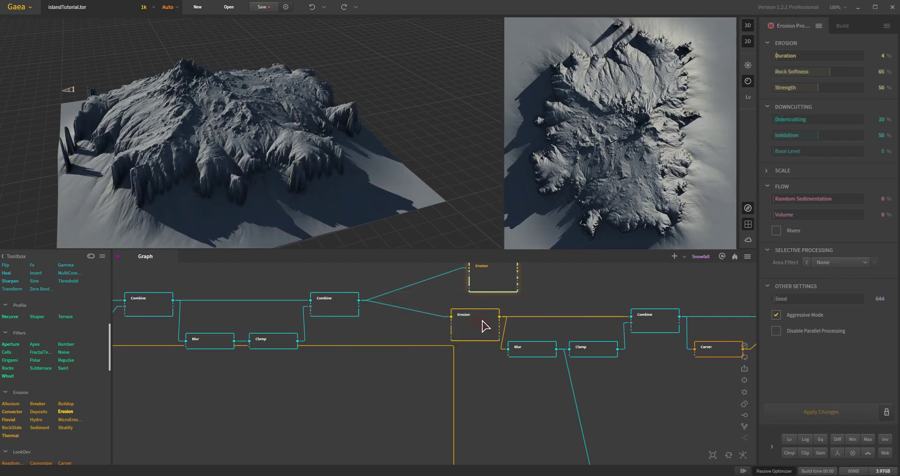
click(485, 326)
click(498, 284)
scroll(555, 295, up, 2)
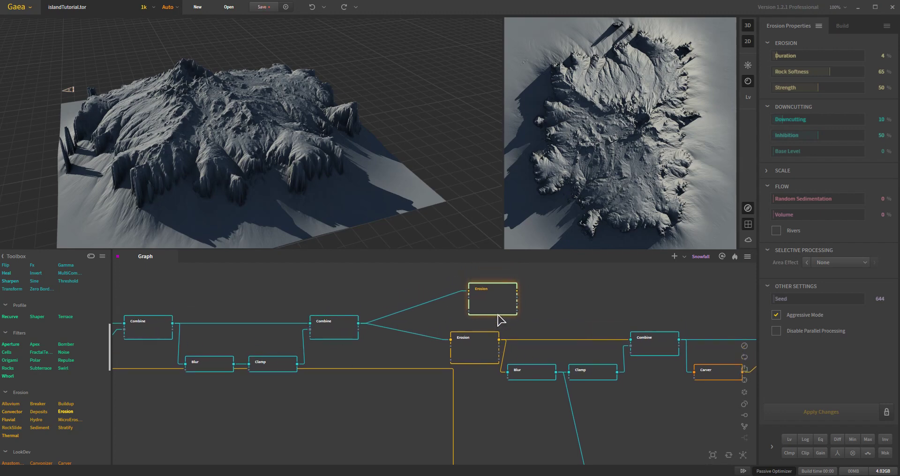
drag(498, 301, 488, 300)
key(Delete)
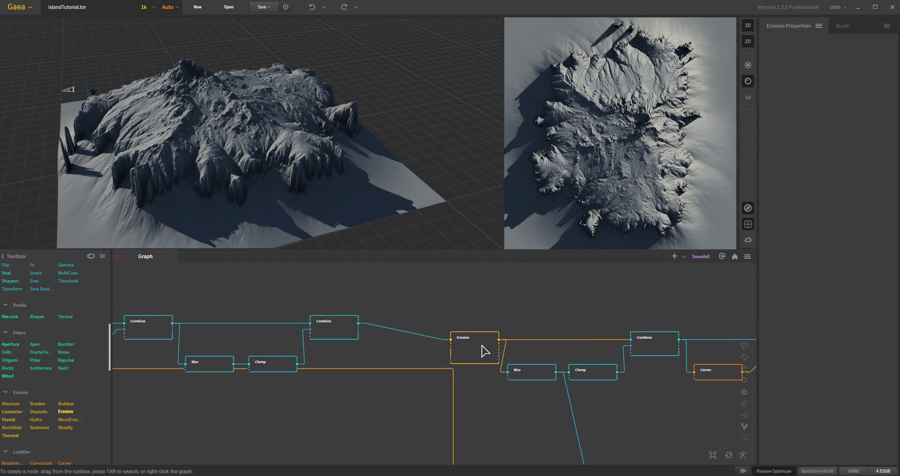
Turn off Real Scale in the existing Erosion node's scale settings.
click(473, 339)
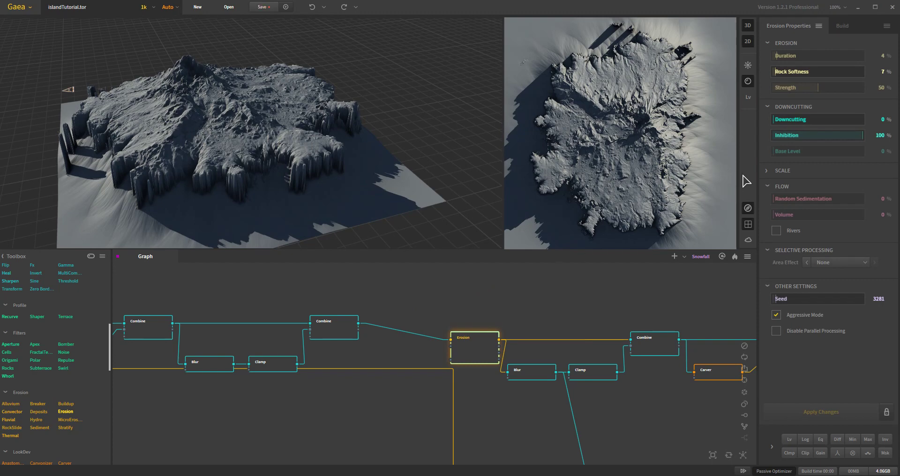
click(766, 171)
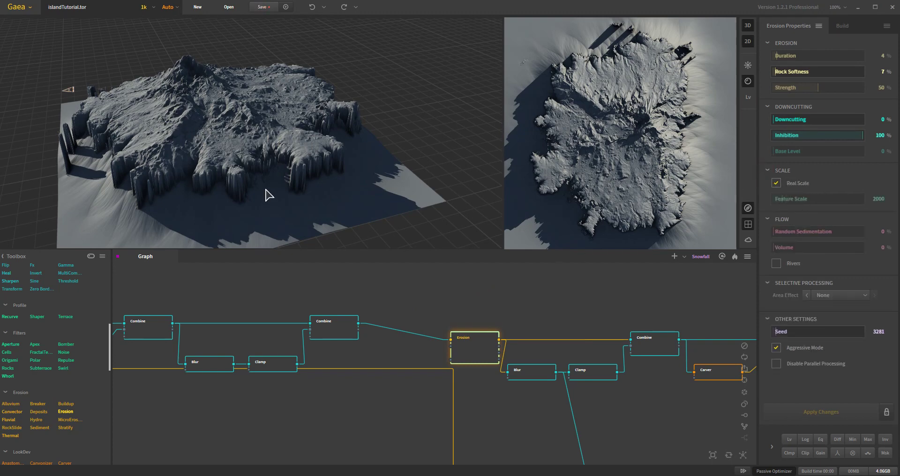
click(776, 182)
click(774, 172)
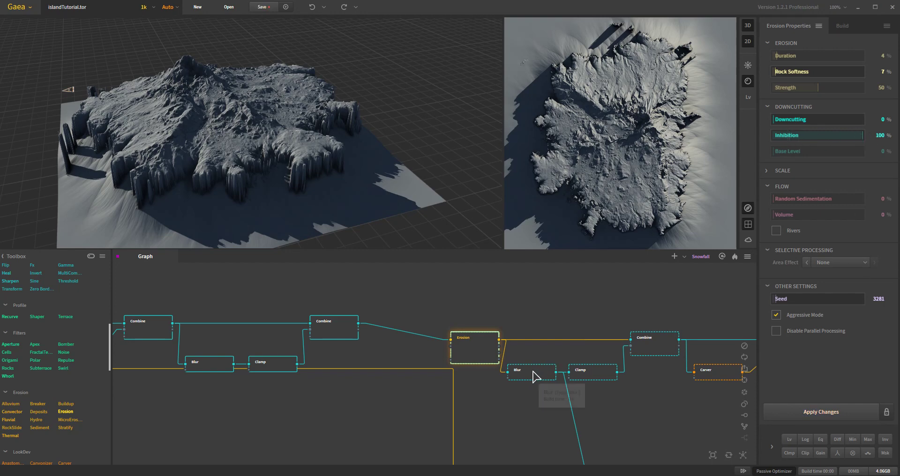
Preview the Blur, Clamp and Combine nodes after Erosion, and compare the Combine result with the Erosion terrain.
key(Right)
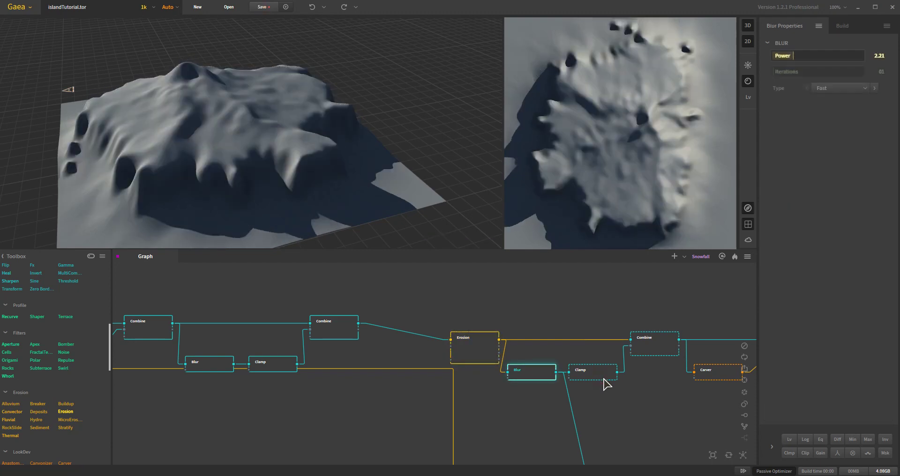
key(Right)
click(656, 350)
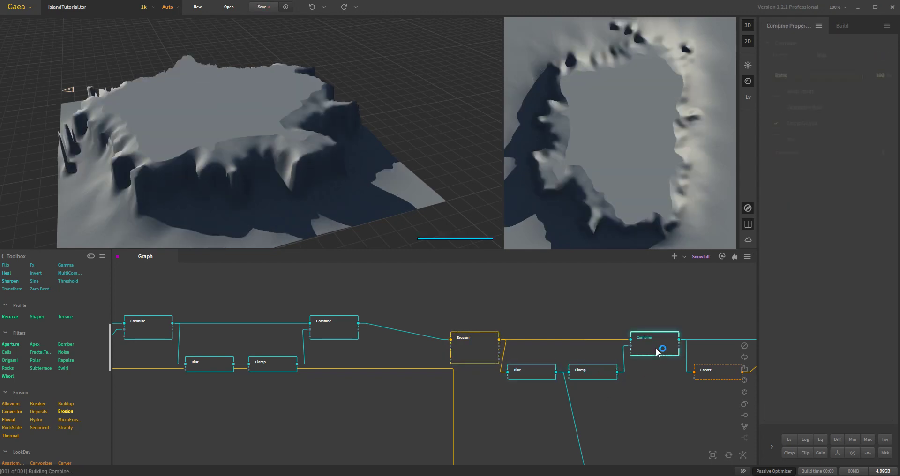
click(475, 344)
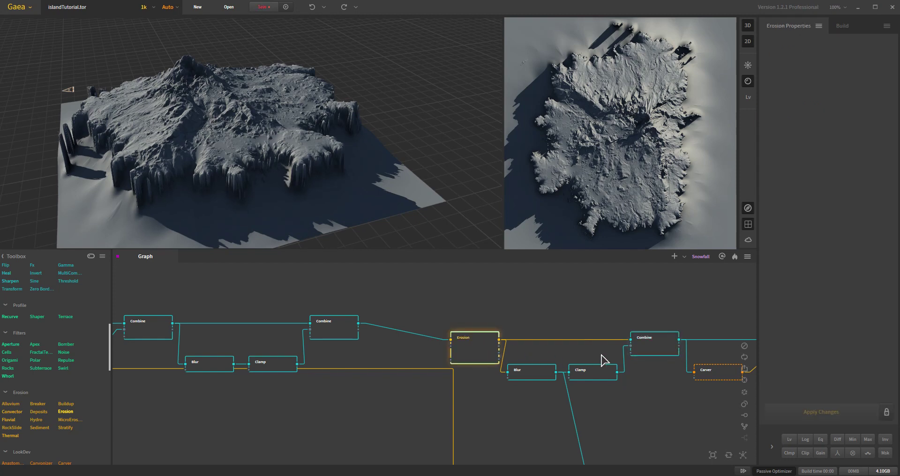
click(659, 351)
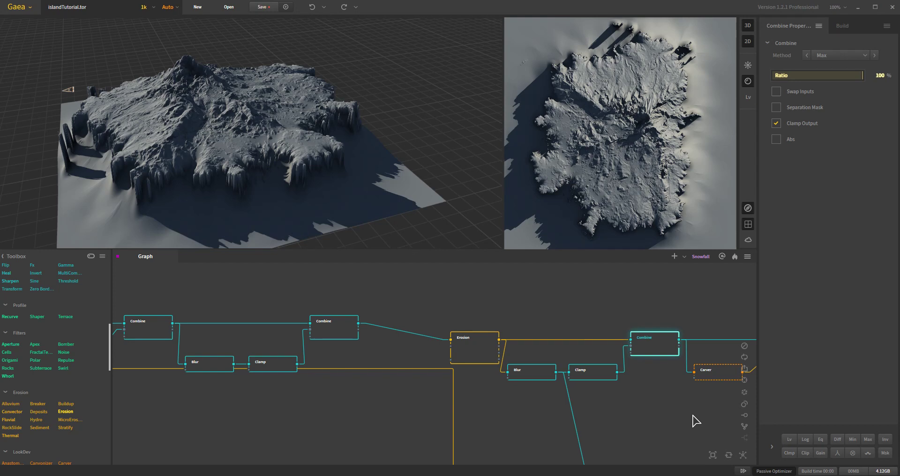
Preview the Carver node, the Shear node after it, and the Combine node that merges them with the main terrain.
middle_drag(691, 420, 495, 343)
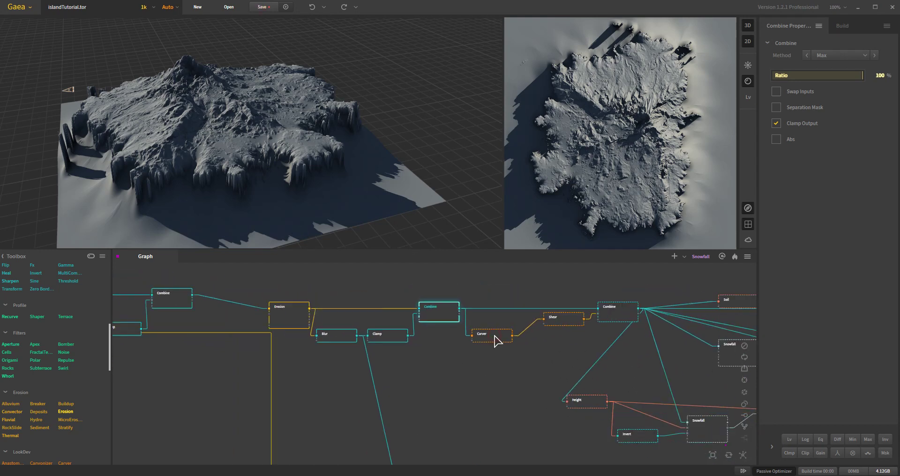
click(495, 340)
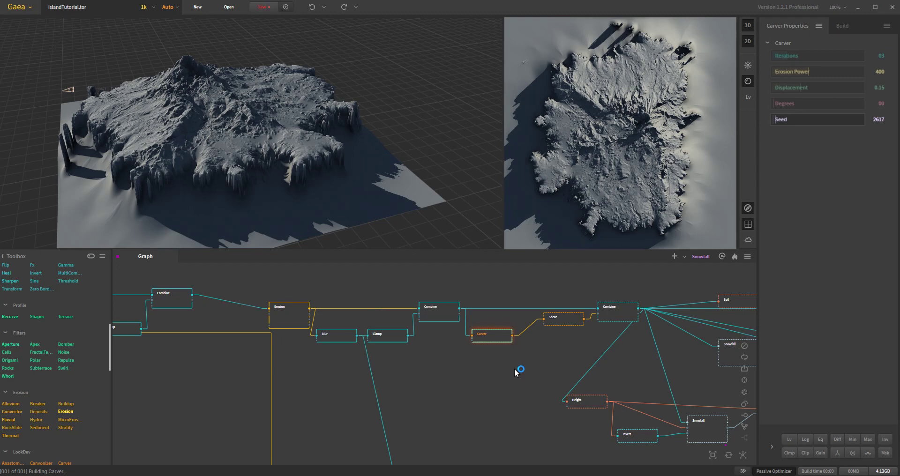
click(561, 321)
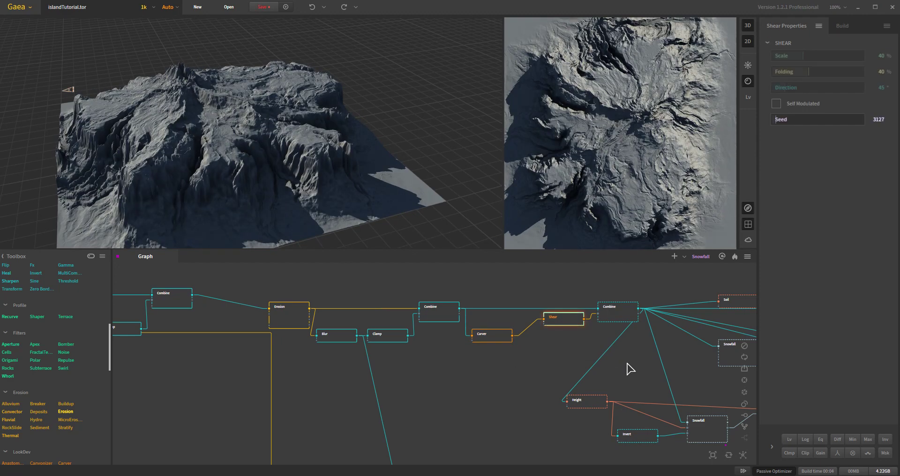
click(625, 320)
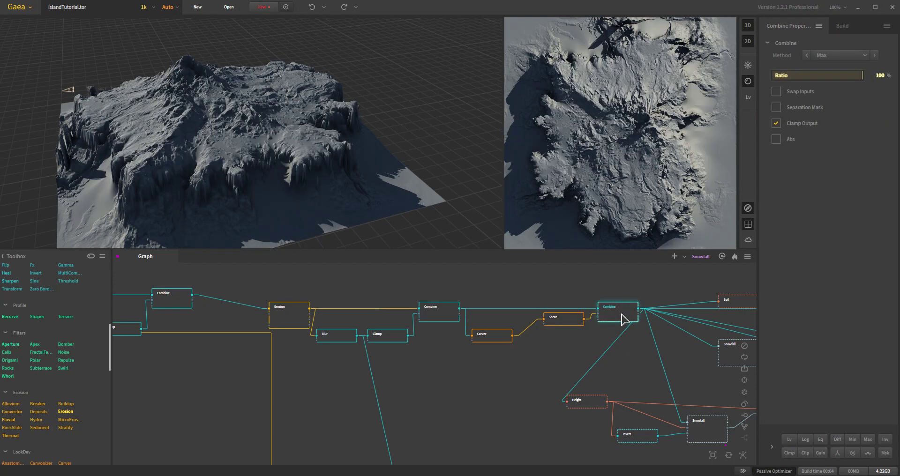
Compare the Combine result after Shear with the preceding Combine terrain, and inspect its cliffs from several sides.
click(444, 313)
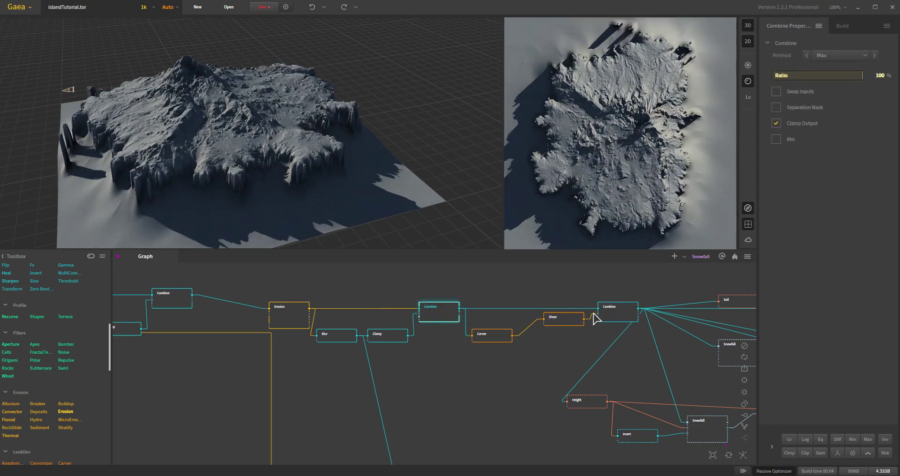
click(621, 310)
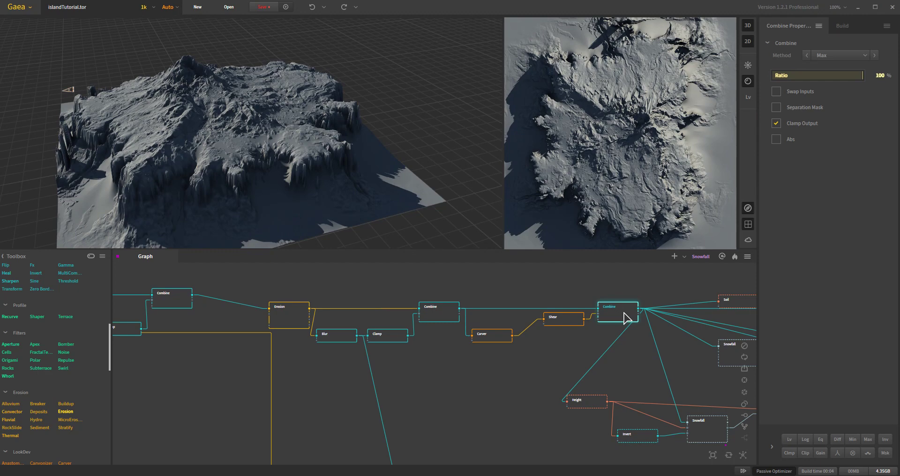
click(445, 320)
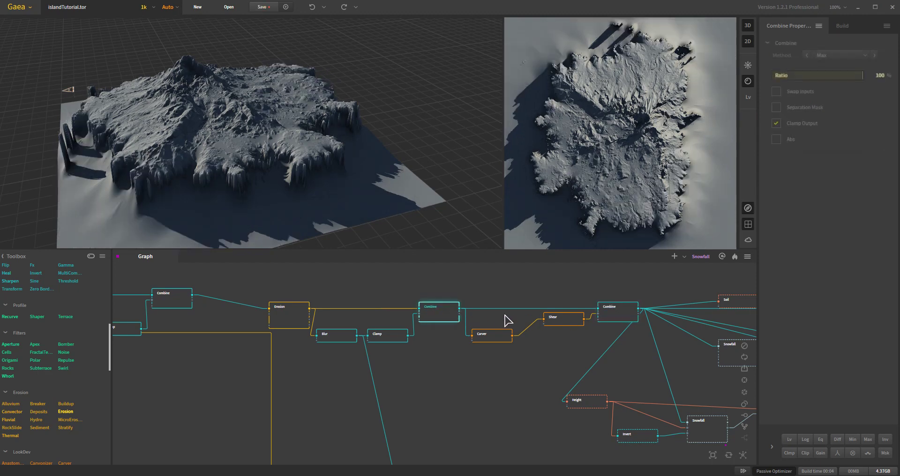
click(625, 321)
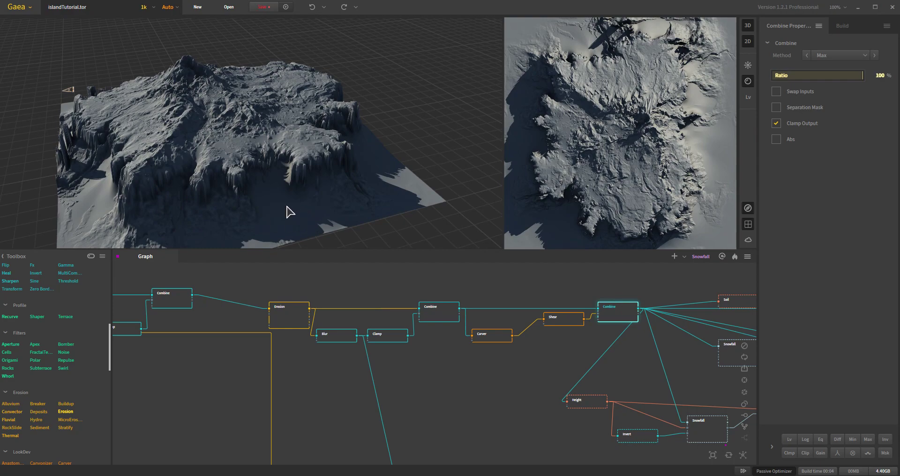
drag(209, 203, 263, 197)
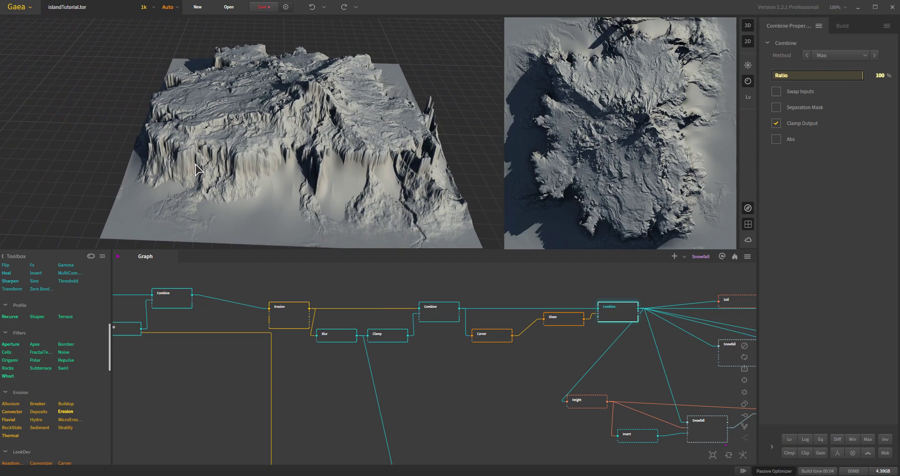
drag(198, 170, 258, 199)
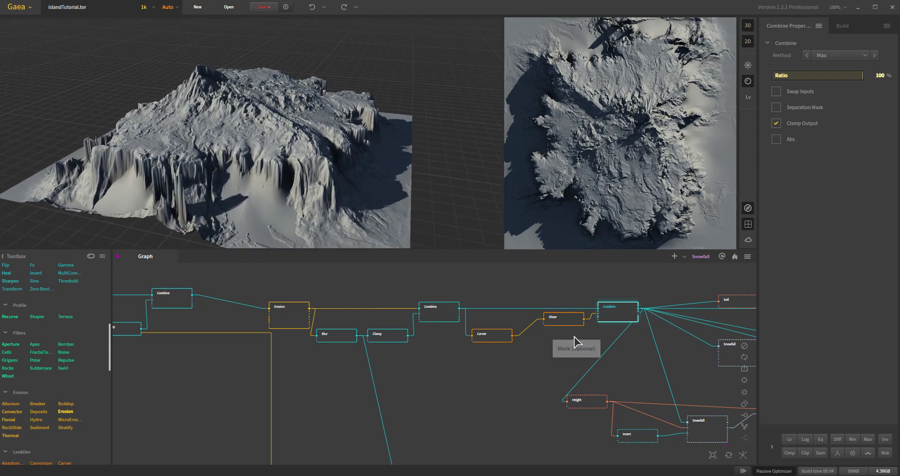
Add a Hydro node fed by the Combine after Shear, place it above that Combine, and set its Power to 83%.
middle_drag(580, 345, 528, 365)
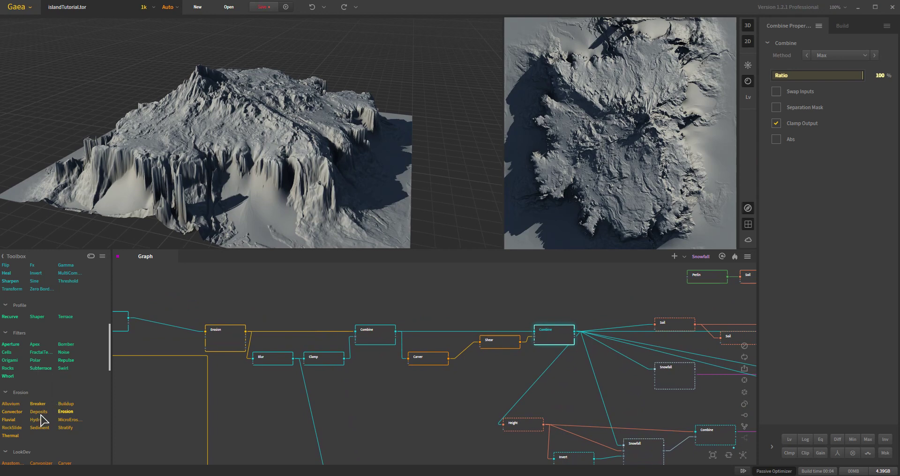
drag(41, 419, 557, 335)
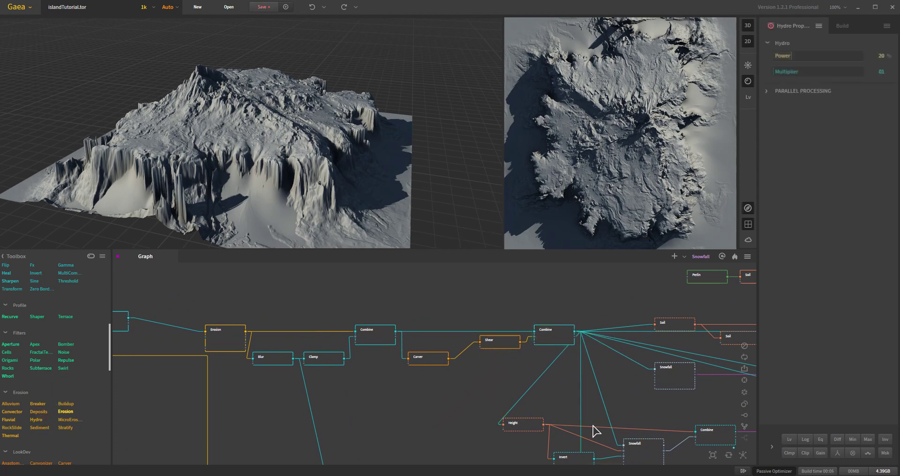
drag(601, 414, 605, 296)
drag(614, 354, 545, 276)
drag(599, 296, 577, 417)
drag(527, 404, 565, 296)
drag(818, 57, 836, 58)
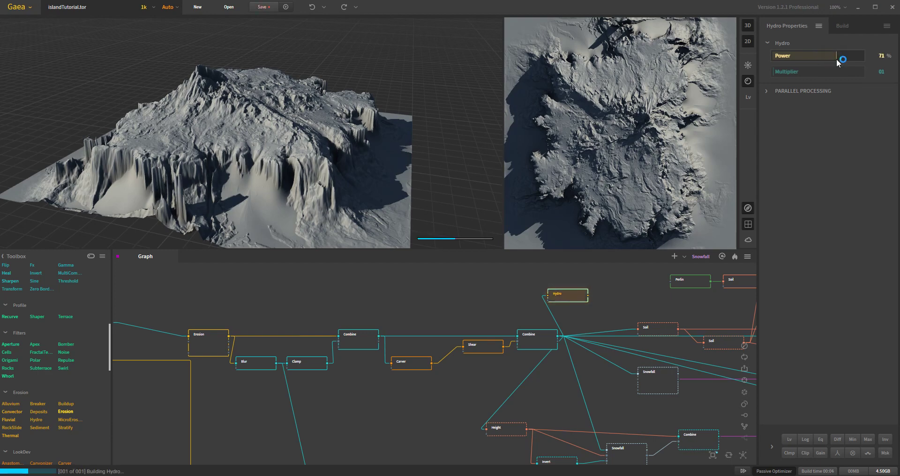
click(847, 55)
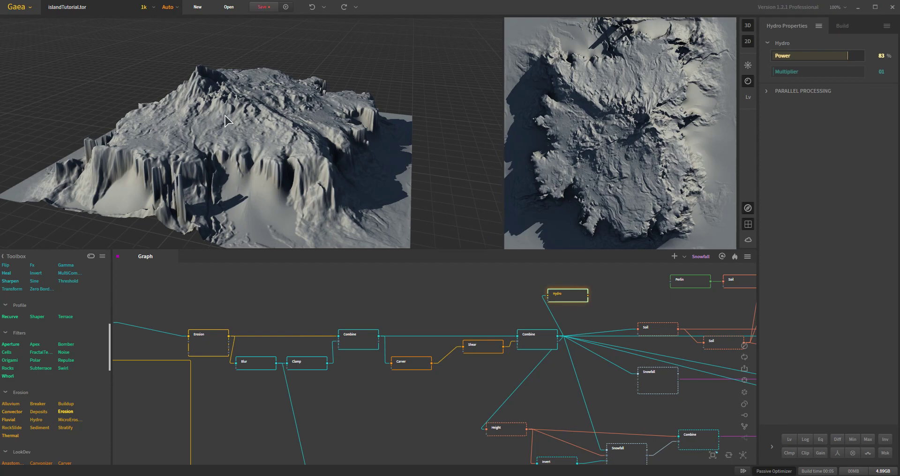
Compare the Hydro terrain with the Combine result from several angles, and delete the Hydro node.
drag(314, 190, 202, 188)
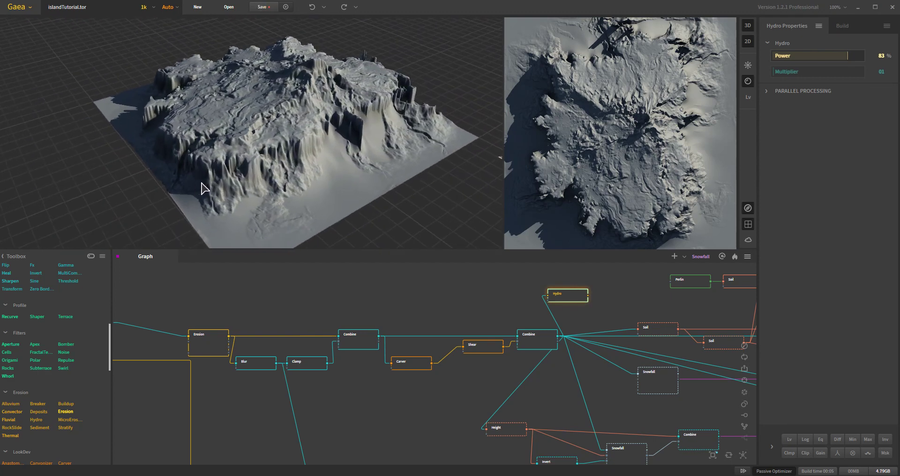
click(545, 334)
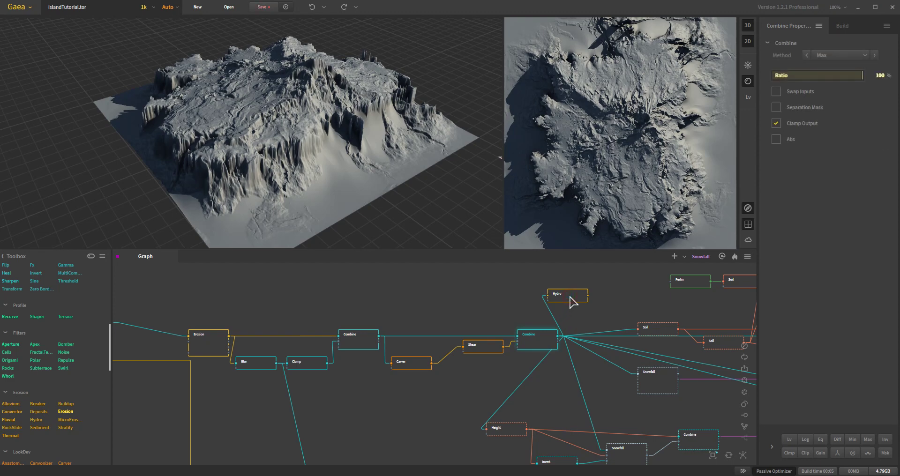
click(570, 298)
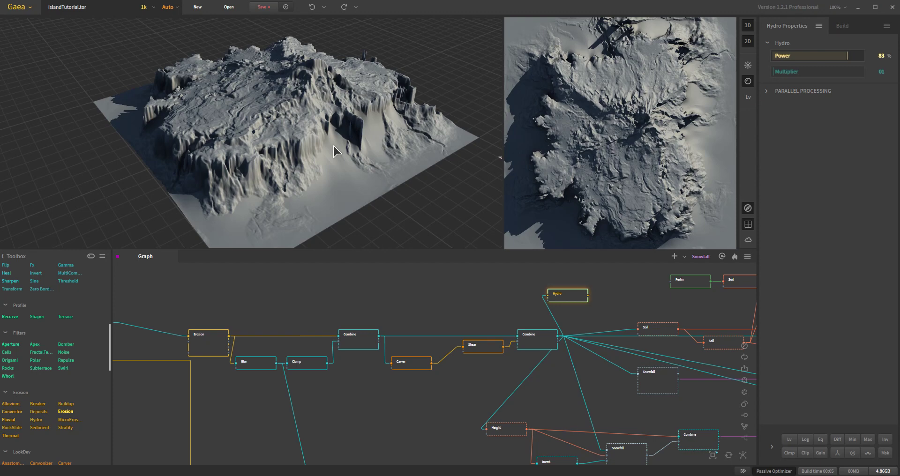
drag(299, 147, 380, 162)
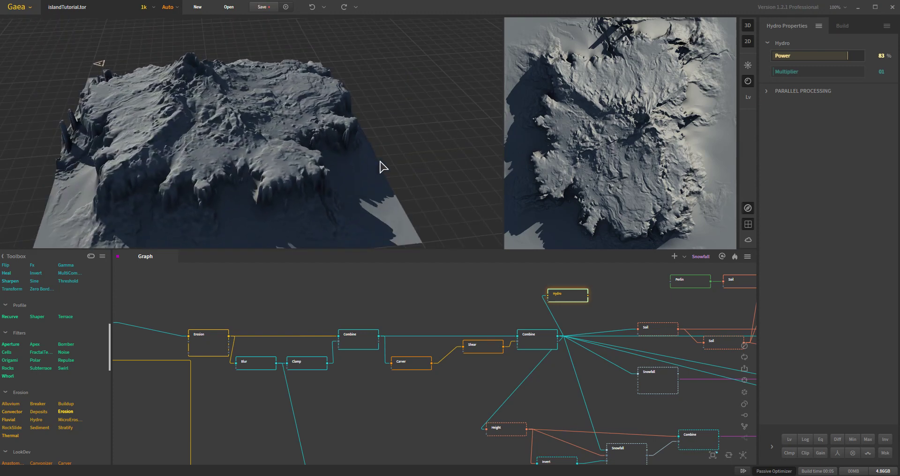
click(538, 343)
click(573, 298)
drag(146, 182, 192, 195)
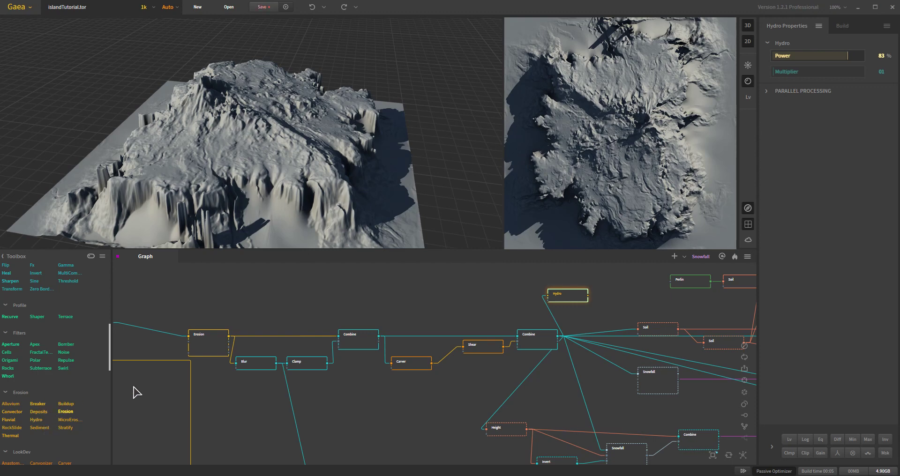
drag(570, 295, 581, 307)
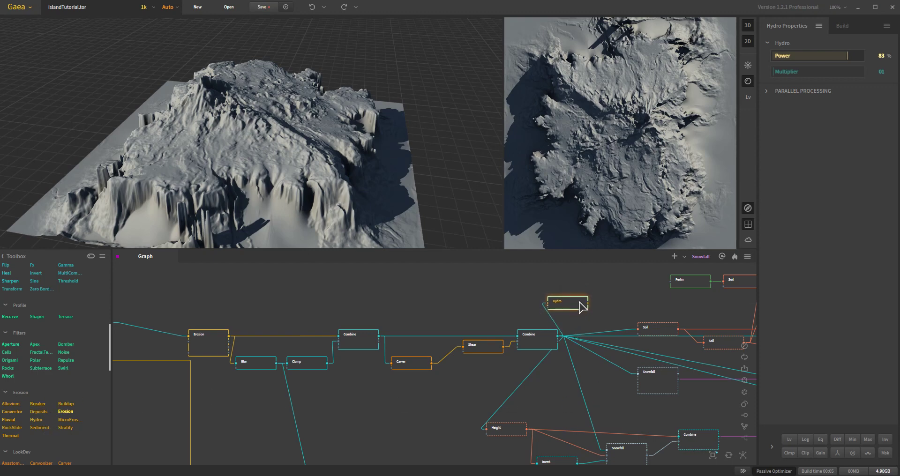
key(Delete)
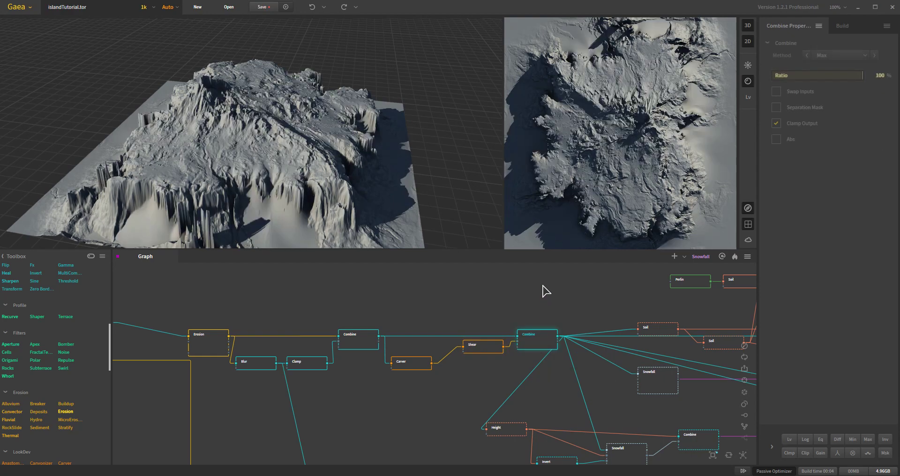
Turn on Water in the viewport's display settings to surround the Combine terrain.
drag(397, 182, 309, 170)
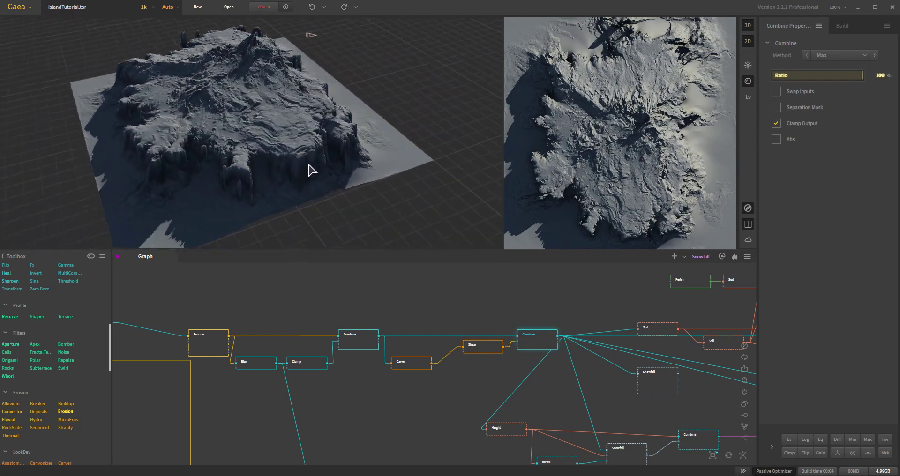
click(752, 70)
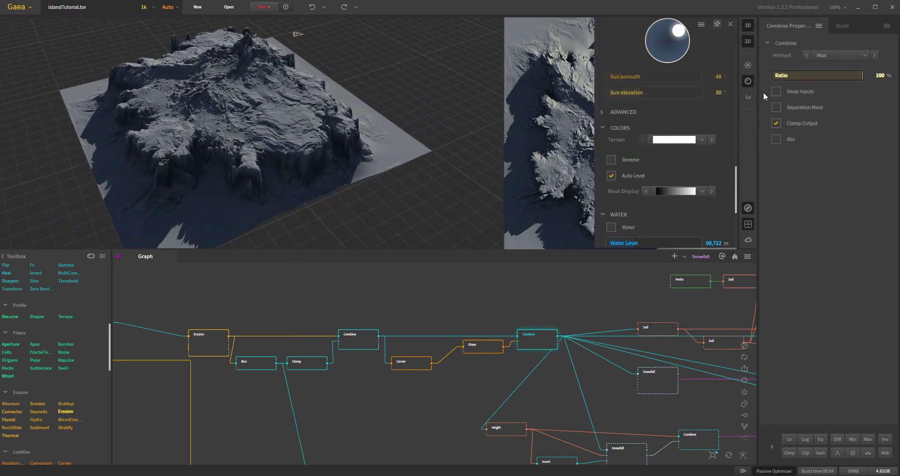
click(611, 228)
Examine the island's coastline and slopes above the water from several sides, and survey the graph branches after Combine.
drag(228, 162, 309, 157)
scroll(304, 182, up, 3)
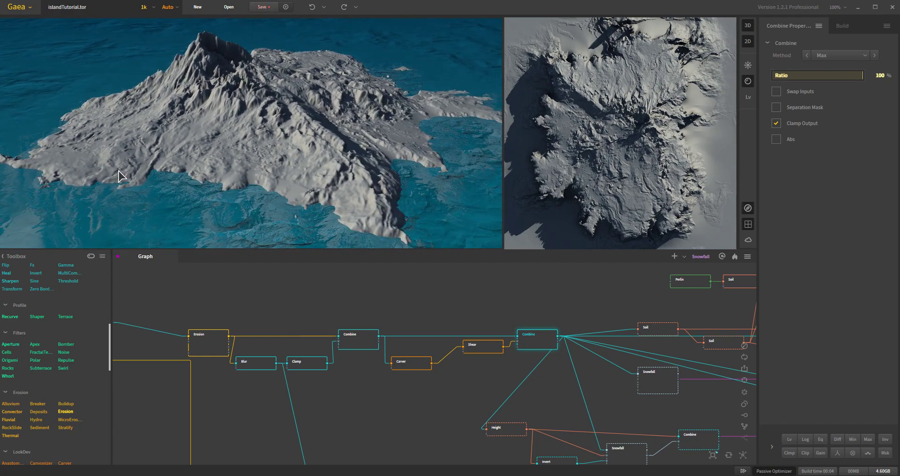
drag(353, 132, 296, 124)
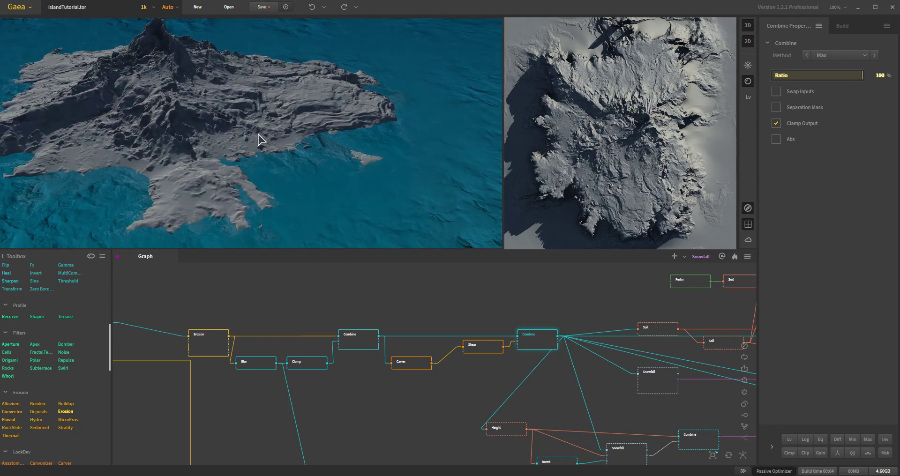
drag(311, 153, 361, 158)
scroll(349, 219, down, 5)
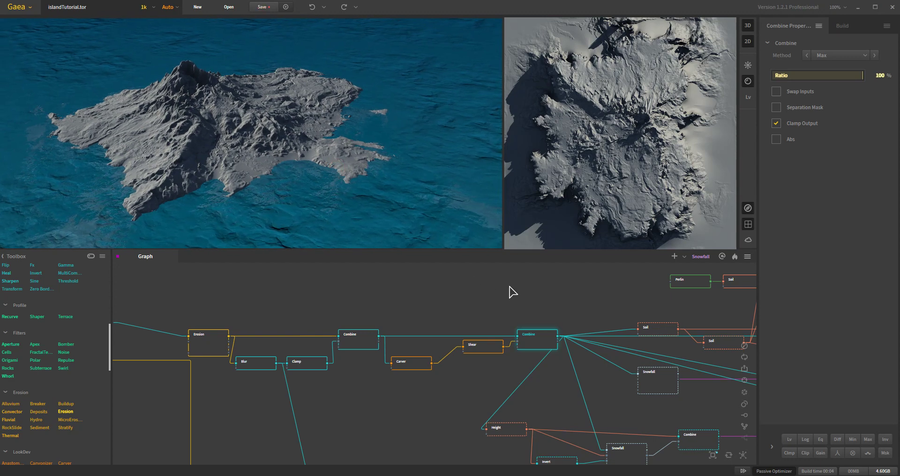
middle_drag(595, 298, 394, 303)
scroll(433, 343, down, 1)
middle_drag(418, 360, 424, 345)
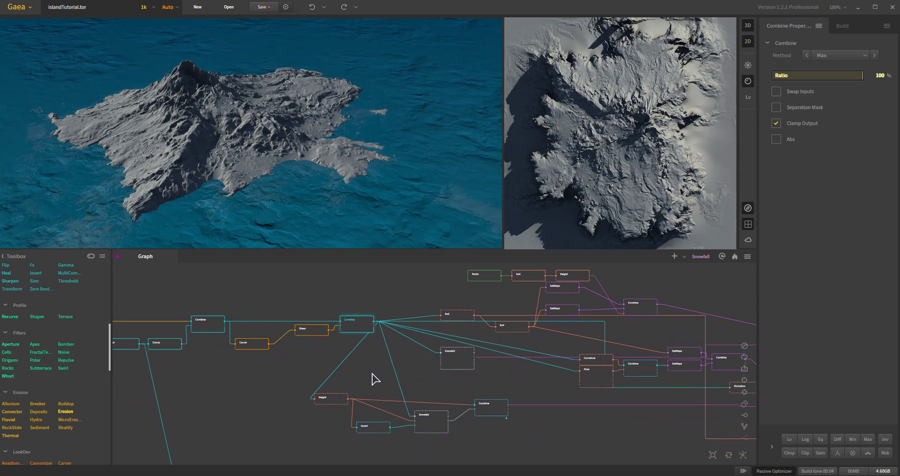
drag(256, 203, 276, 194)
drag(232, 215, 237, 215)
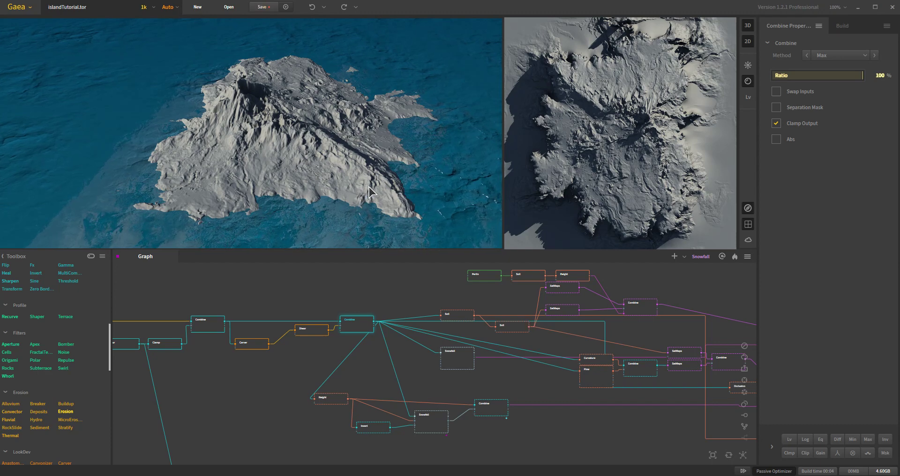
drag(369, 186, 364, 196)
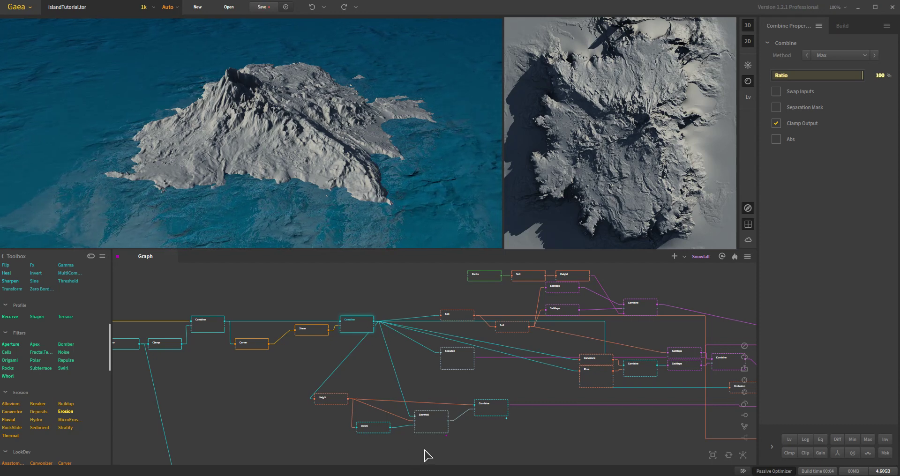
Preview the lower Snowfall node and the Height and Invert masks feeding it, and examine how they connect to its inputs.
click(430, 431)
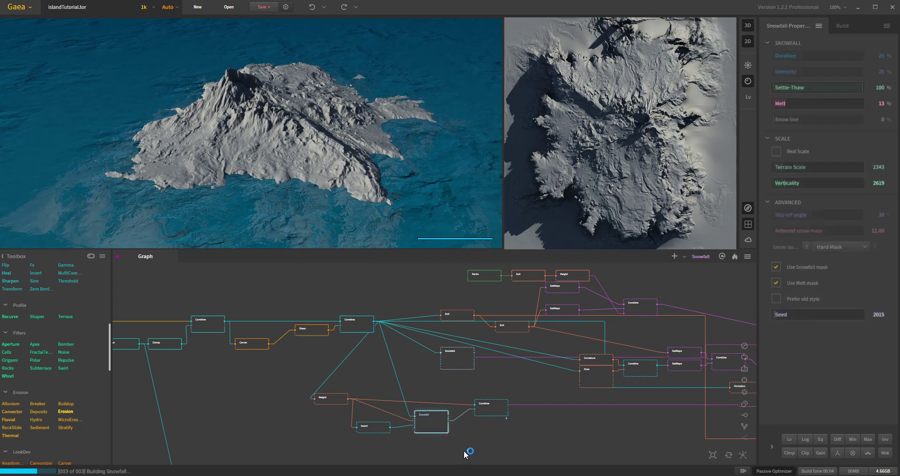
click(339, 401)
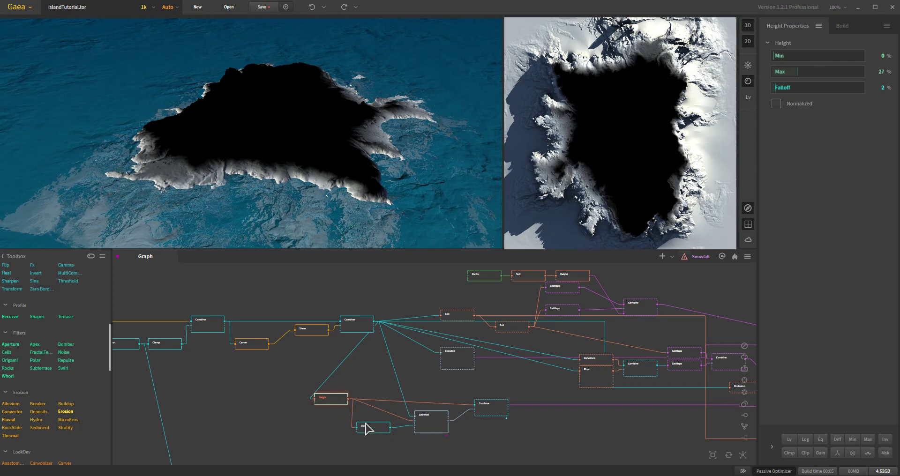
click(377, 429)
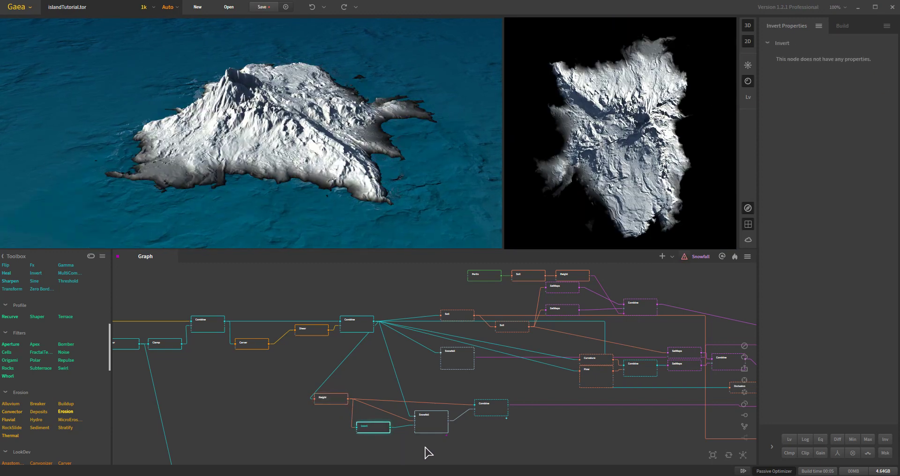
scroll(423, 441, up, 5)
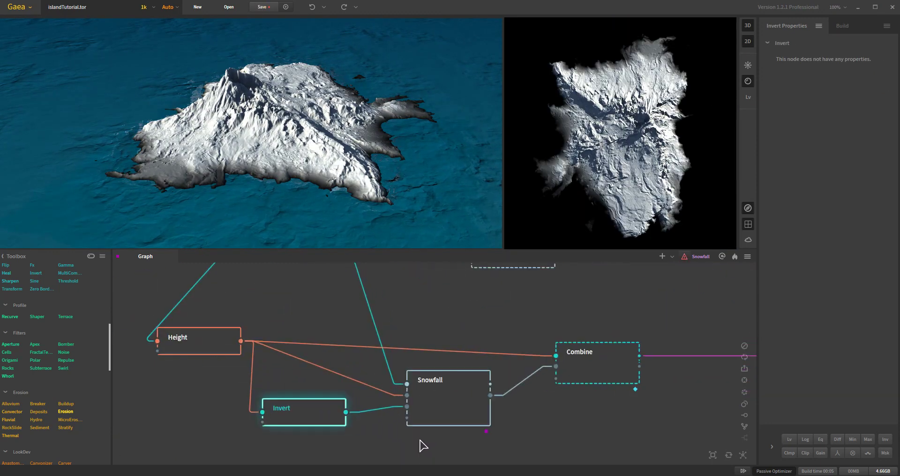
middle_drag(422, 440, 446, 442)
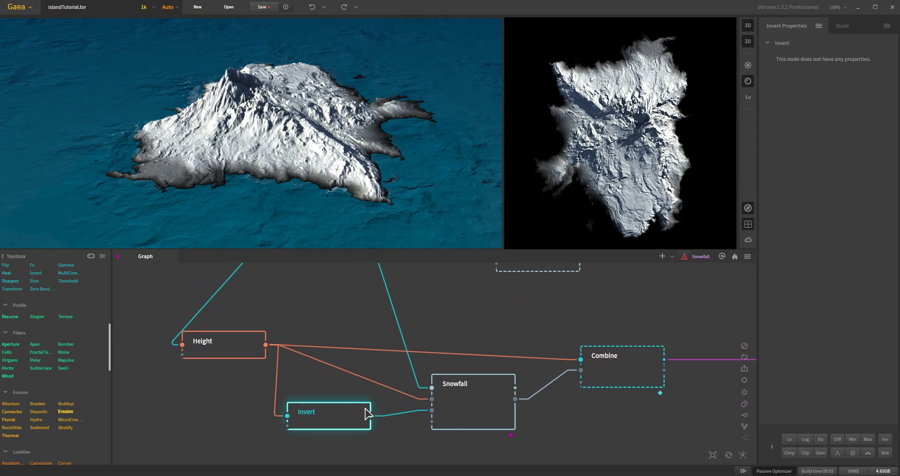
click(233, 353)
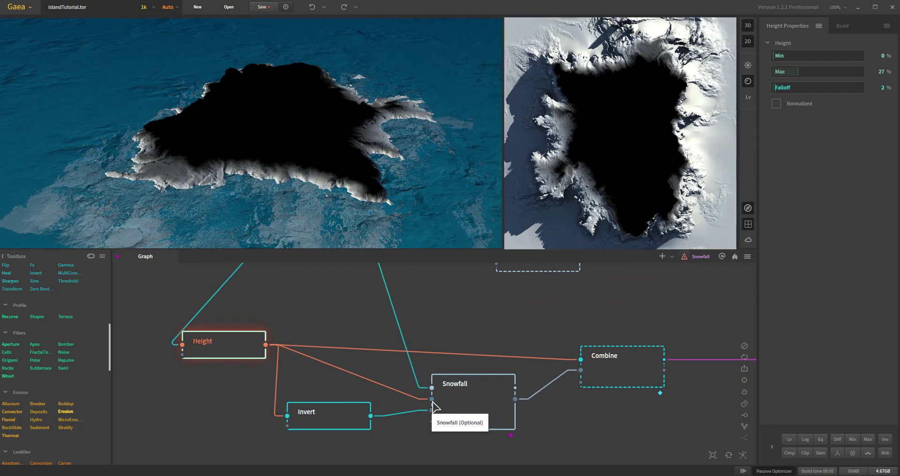
Preview the Invert mask, then compare the masked Snowfall result with the Combine terrain that feeds it.
click(312, 416)
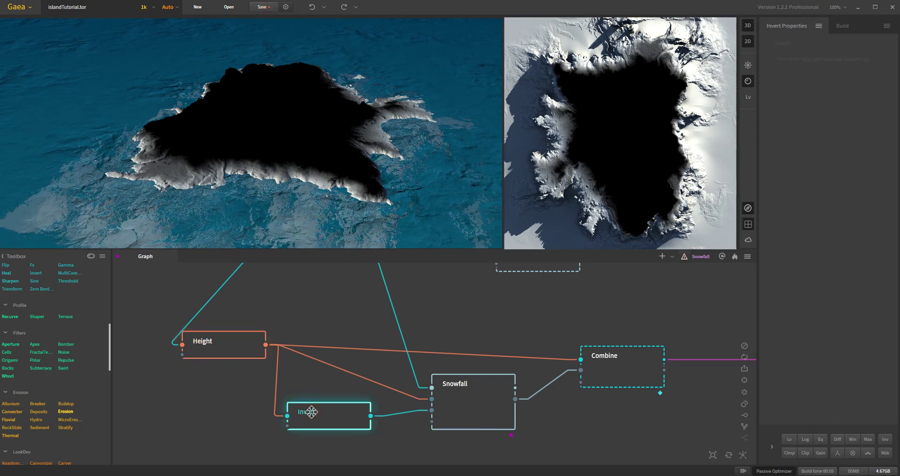
click(483, 402)
scroll(474, 374, down, 3)
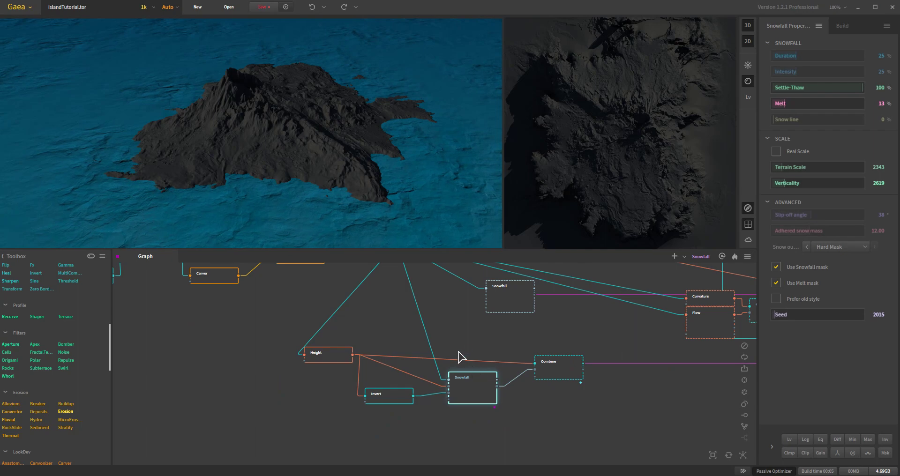
middle_drag(458, 350, 434, 390)
click(329, 296)
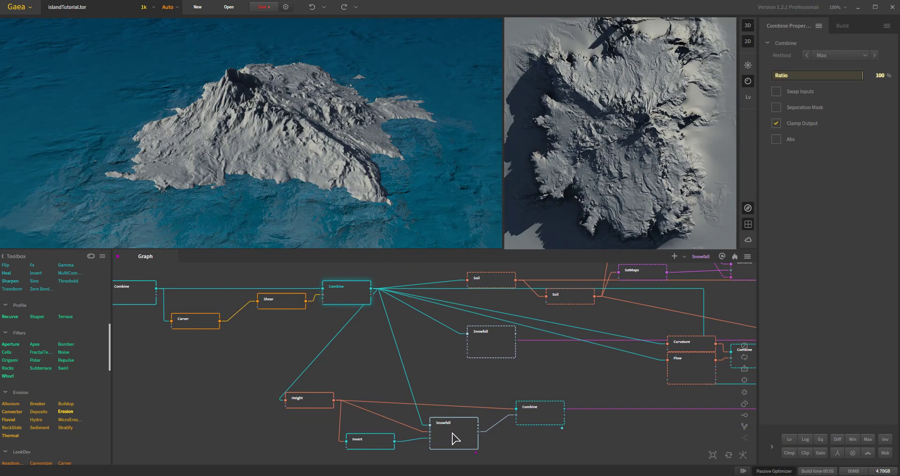
click(456, 441)
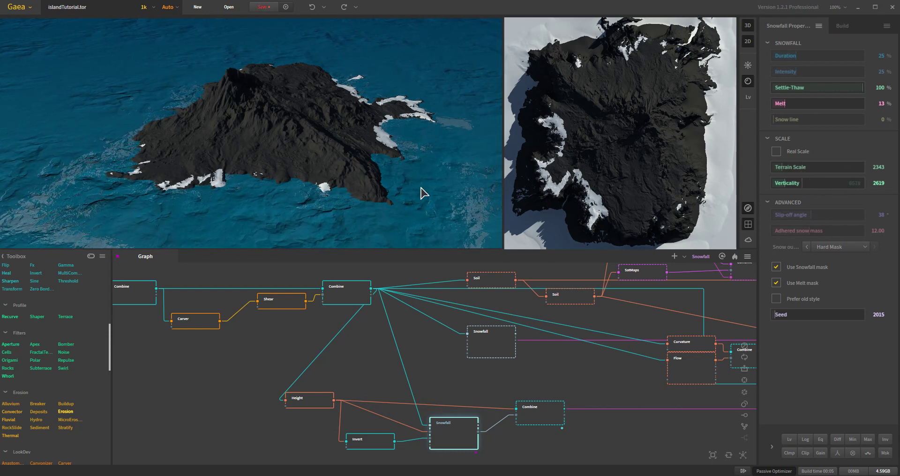
Examine the masked Snowfall's snow coverage along the island's shoreline from several sides.
drag(369, 173, 305, 174)
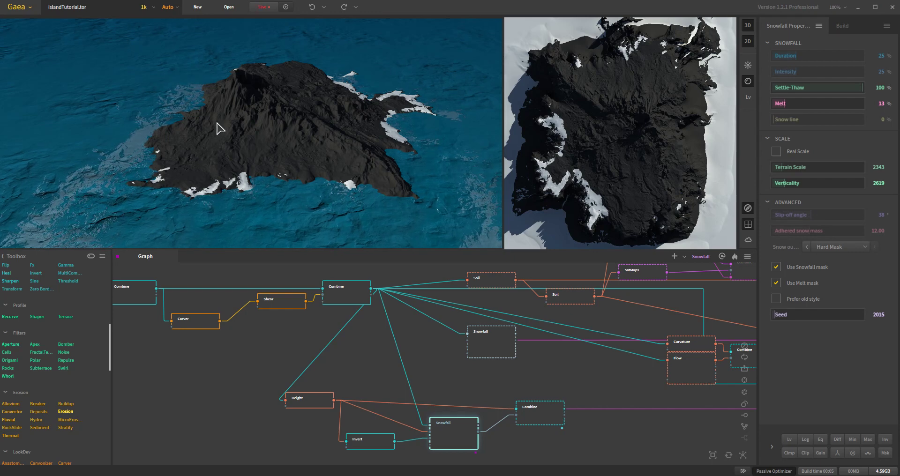
drag(203, 166, 208, 159)
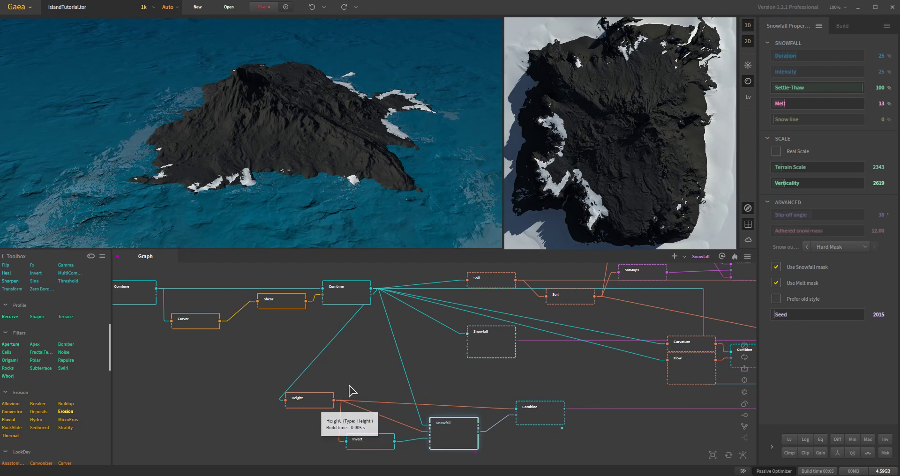
drag(255, 223, 272, 205)
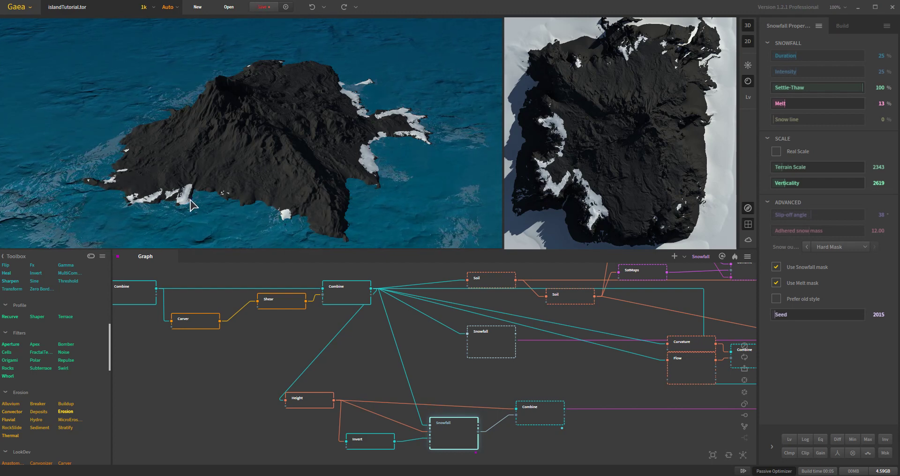
drag(356, 190, 341, 189)
mouse_move(364, 144)
mouse_down()
mouse_move(324, 139)
mouse_move(374, 151)
mouse_up()
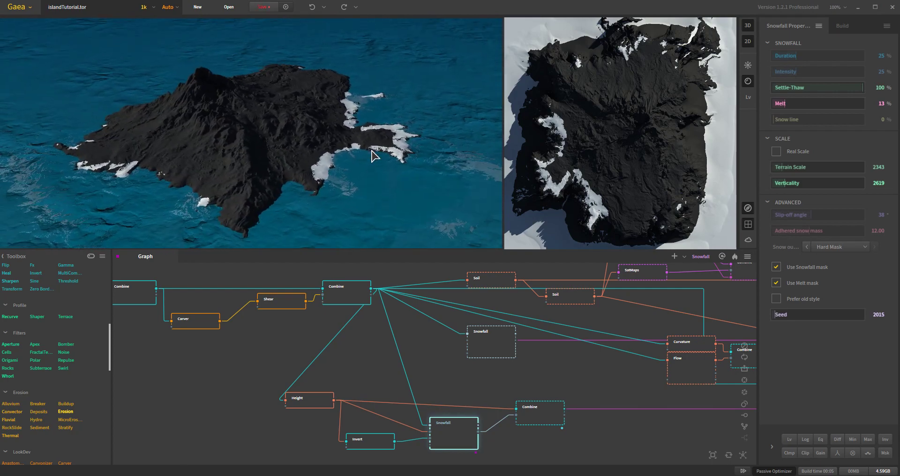
Preview the unmasked Snowfall node branching from Combine and show its Scale settings.
middle_drag(595, 381, 542, 400)
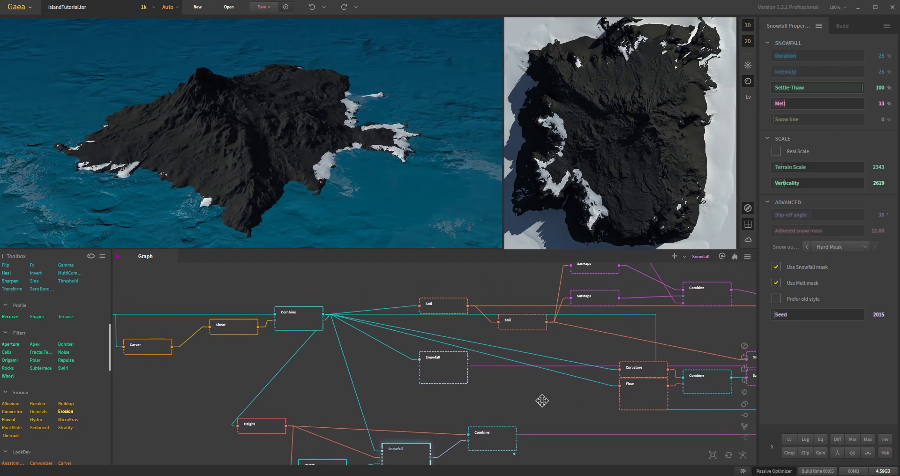
click(446, 369)
click(446, 372)
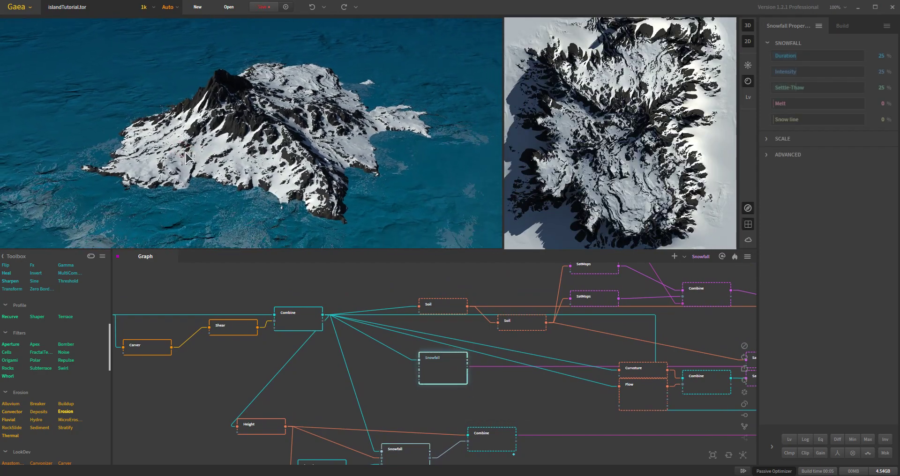
click(767, 142)
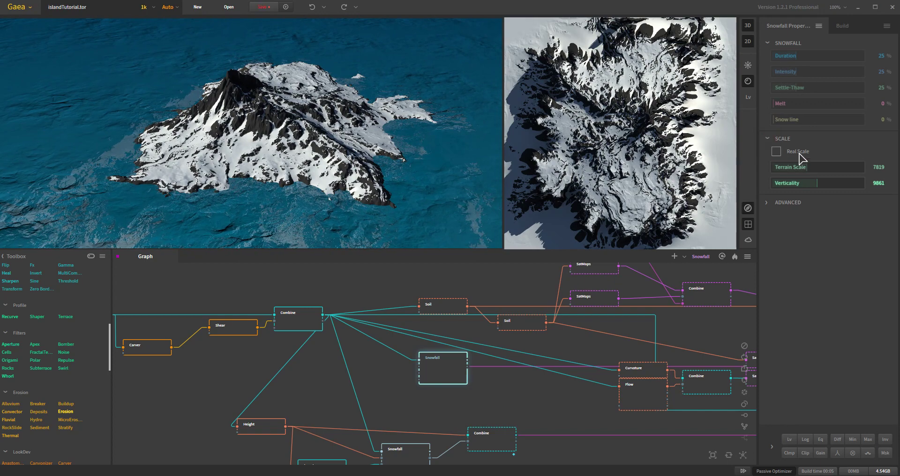
Examine the unmasked Snowfall's snow distribution across the island's peak, slopes and coast from several angles.
drag(237, 166, 289, 140)
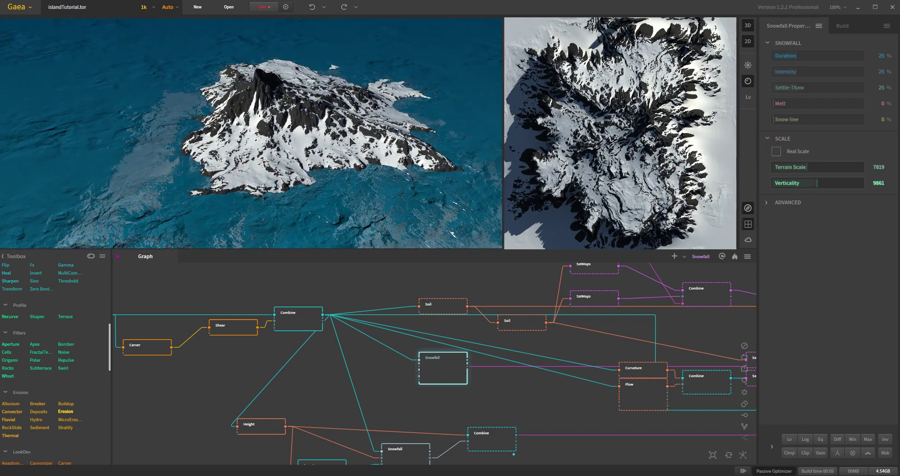
scroll(354, 147, up, 3)
drag(353, 147, 260, 143)
drag(229, 177, 286, 171)
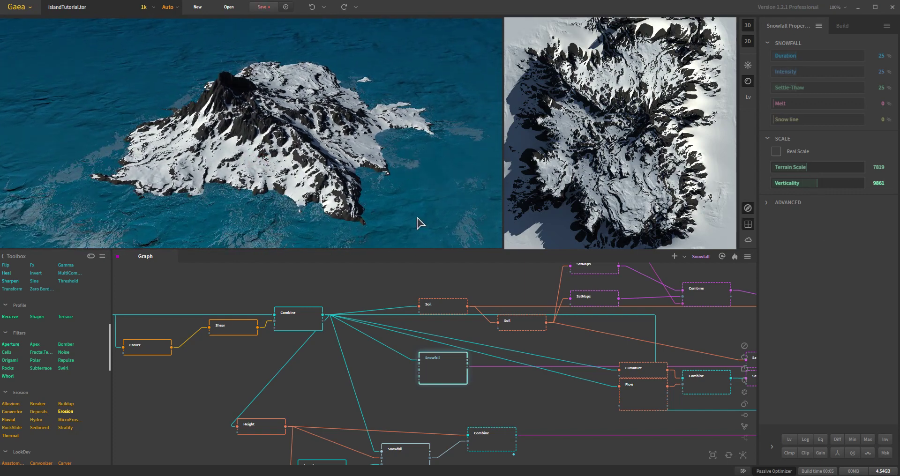
drag(261, 179, 274, 134)
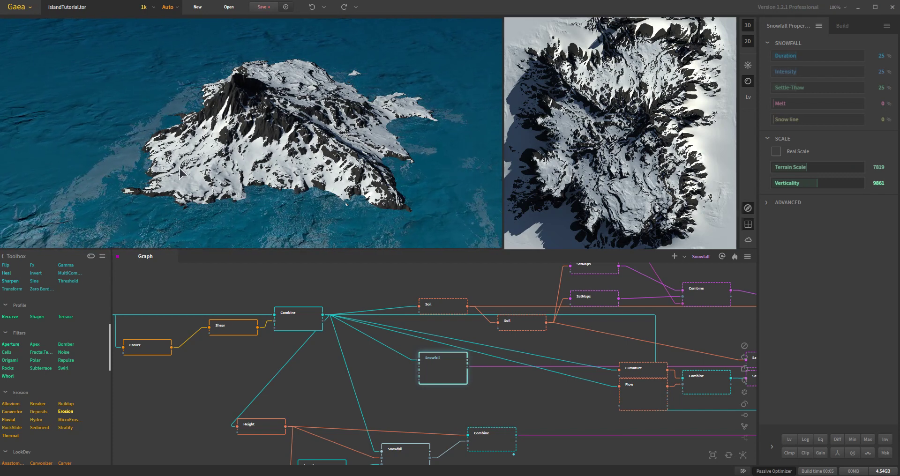
drag(250, 159, 332, 176)
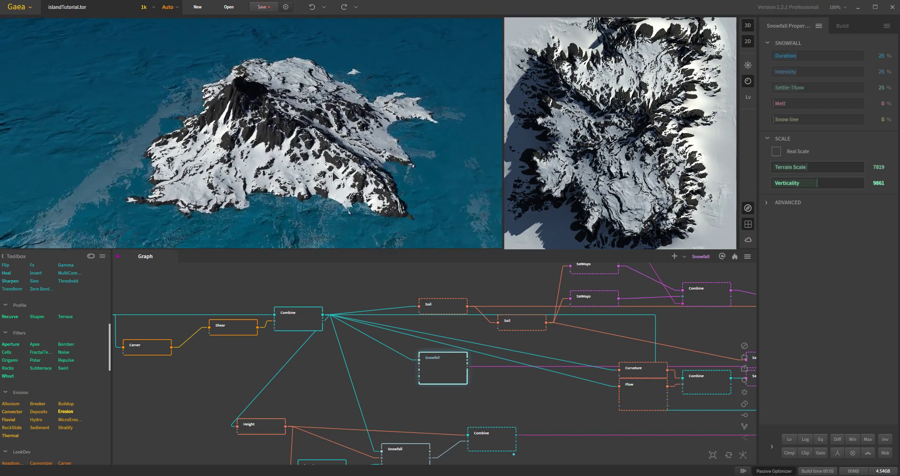
Compare the previews of the two chained Soil nodes that follow the Combine terrain.
middle_drag(576, 342, 534, 342)
middle_drag(413, 324, 392, 323)
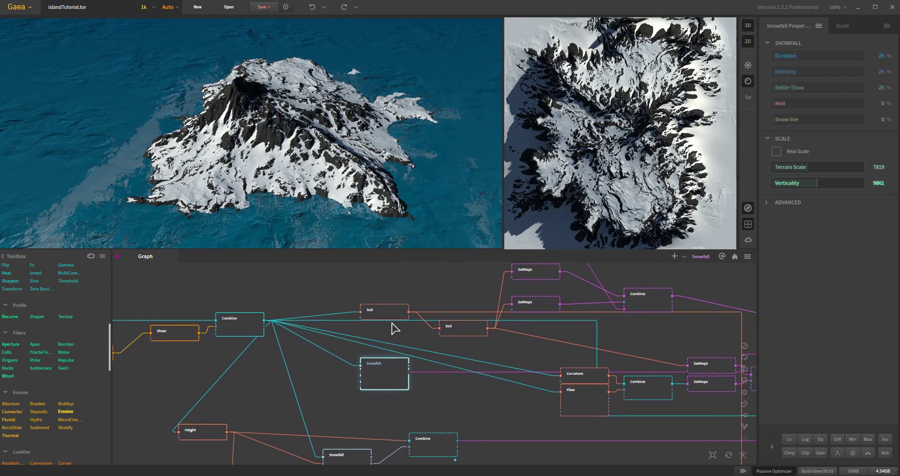
click(389, 312)
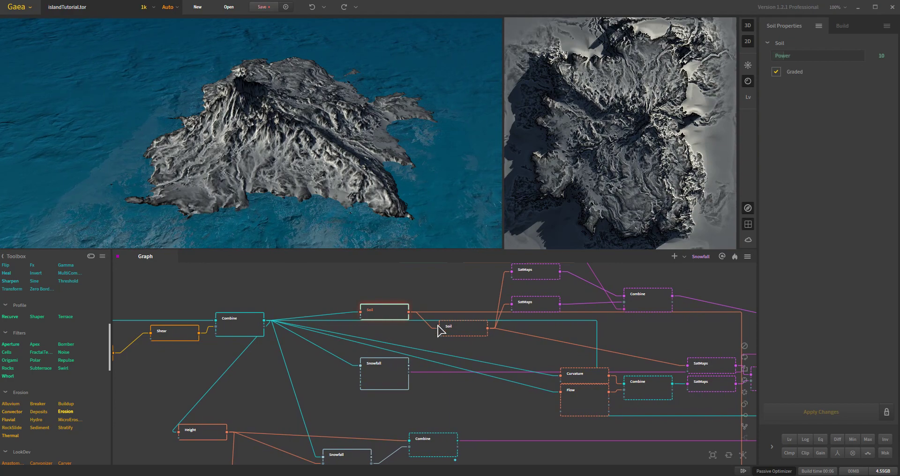
click(463, 331)
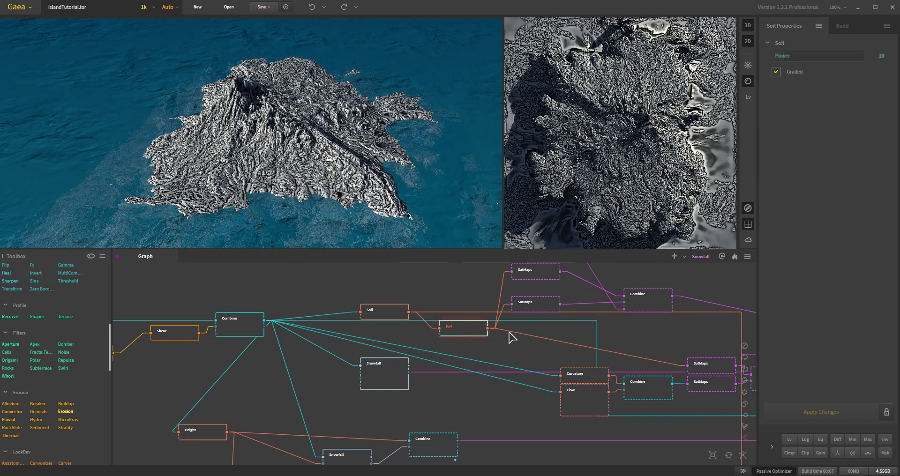
middle_drag(492, 337, 424, 373)
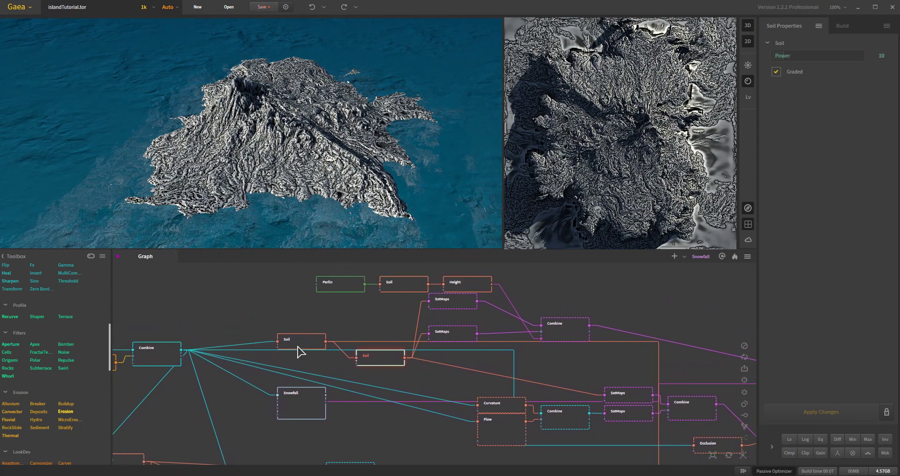
click(300, 345)
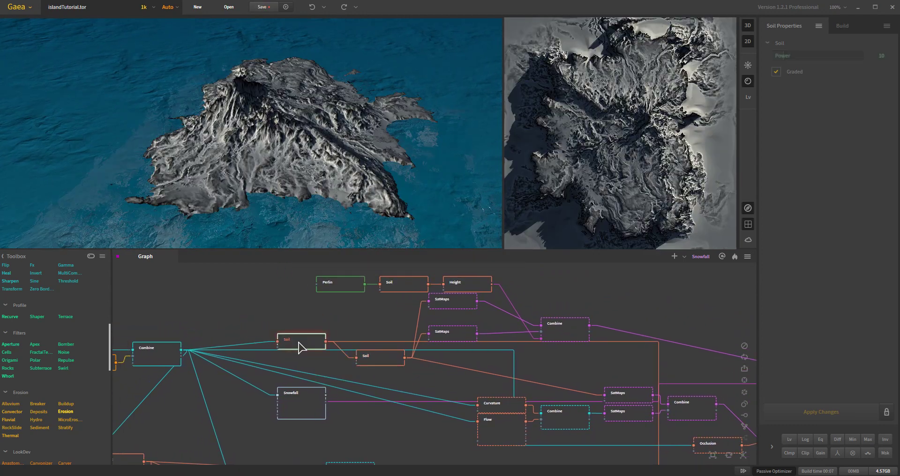
click(384, 360)
middle_drag(454, 381, 433, 384)
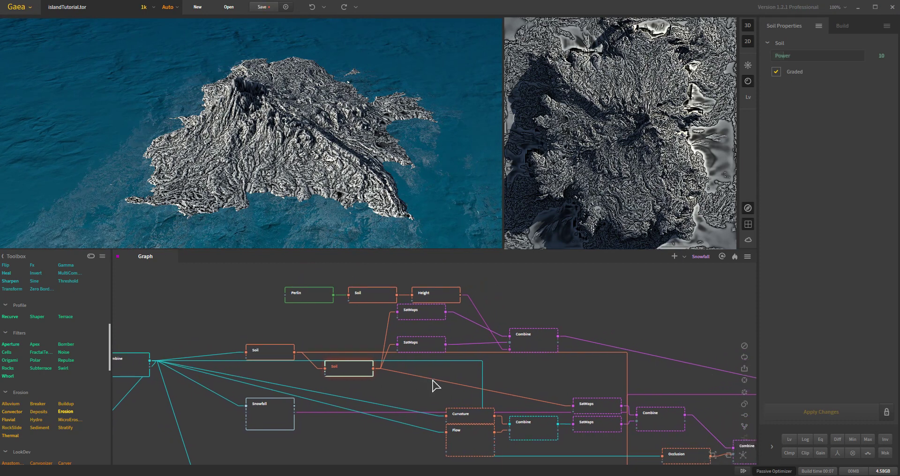
Compare the colouring of the two green SatMaps nodes fed by the second Soil node.
click(424, 344)
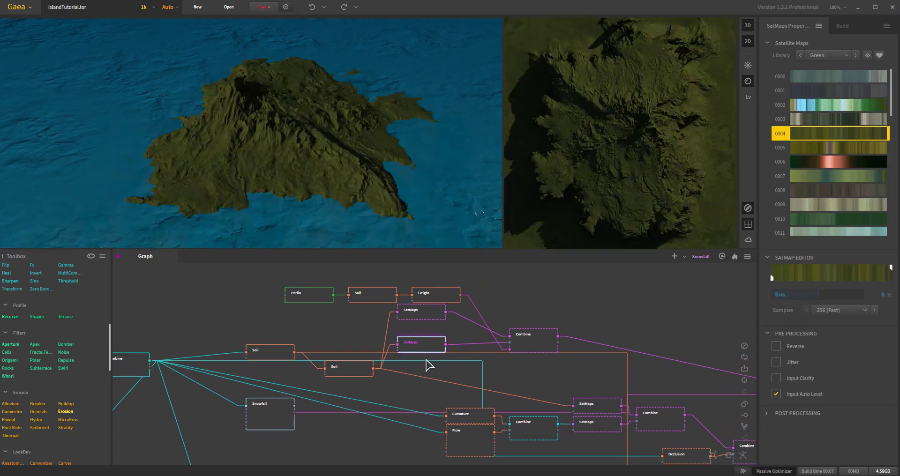
click(424, 317)
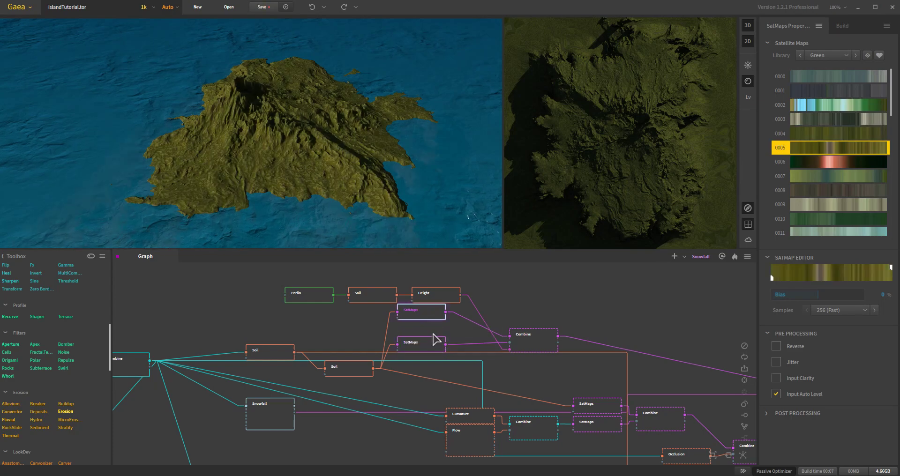
click(428, 343)
click(427, 309)
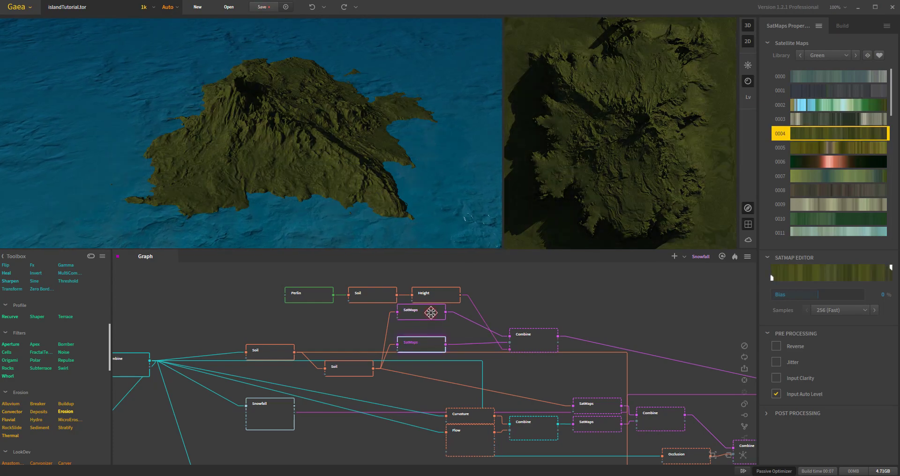
Preview the Soil and Height nodes of the Perlin branch and examine the Height mask on the island.
click(378, 298)
click(431, 297)
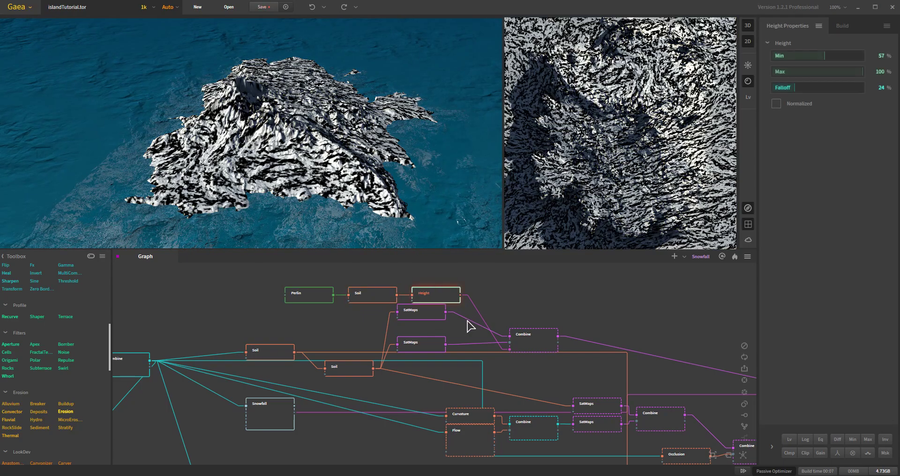
drag(323, 185, 349, 215)
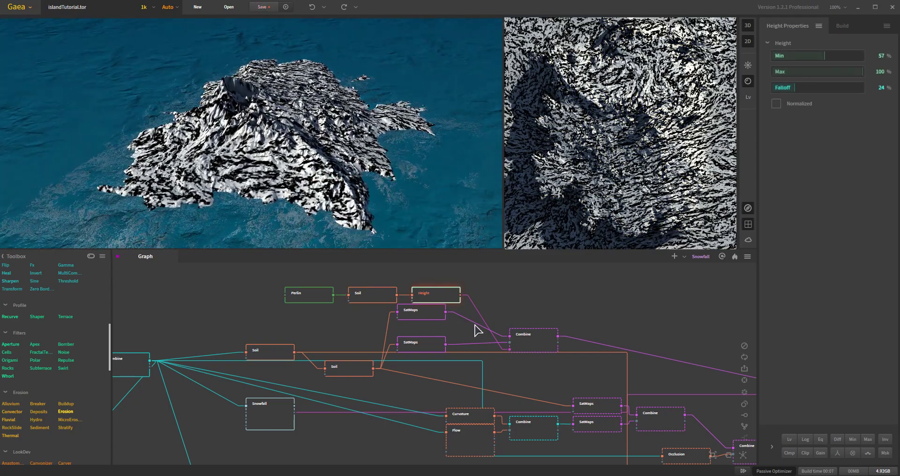
Preview the Combine node that blends the two green SatMaps and examine its colours on the terrain from several angles.
click(543, 348)
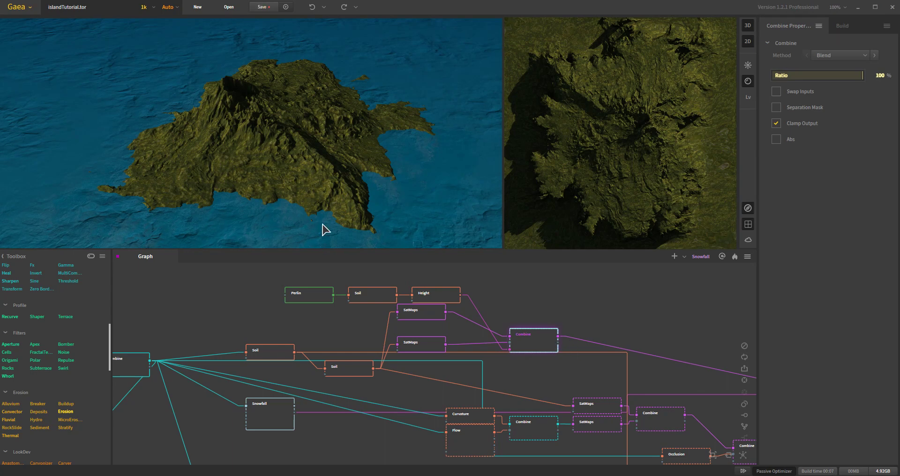
drag(322, 225, 293, 183)
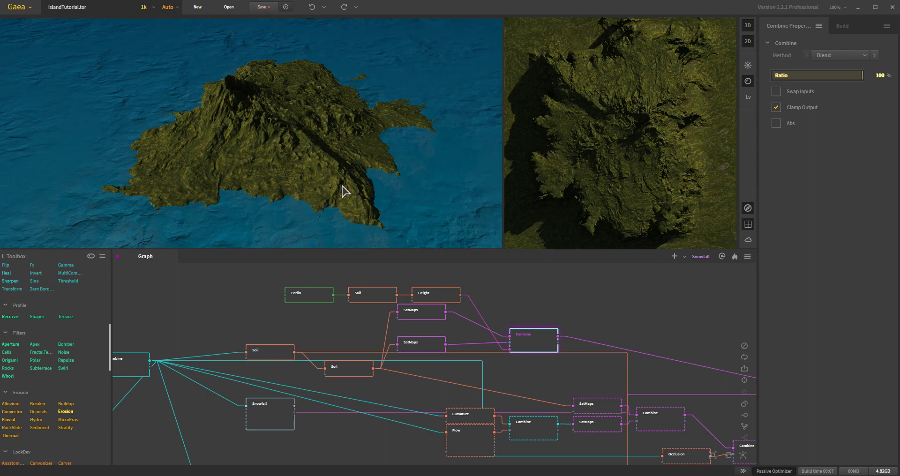
mouse_move(342, 192)
mouse_down()
mouse_move(301, 150)
mouse_move(296, 157)
mouse_move(336, 181)
mouse_up()
Preview the main Combine terrain and its Curvature and Flow nodes, examining the Flow mask on the island from several angles.
middle_drag(583, 367, 548, 349)
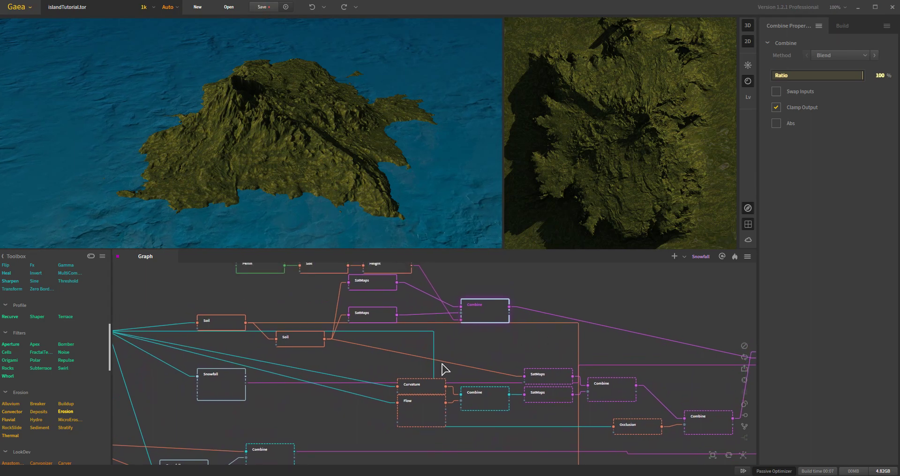
middle_drag(444, 370, 504, 364)
click(137, 339)
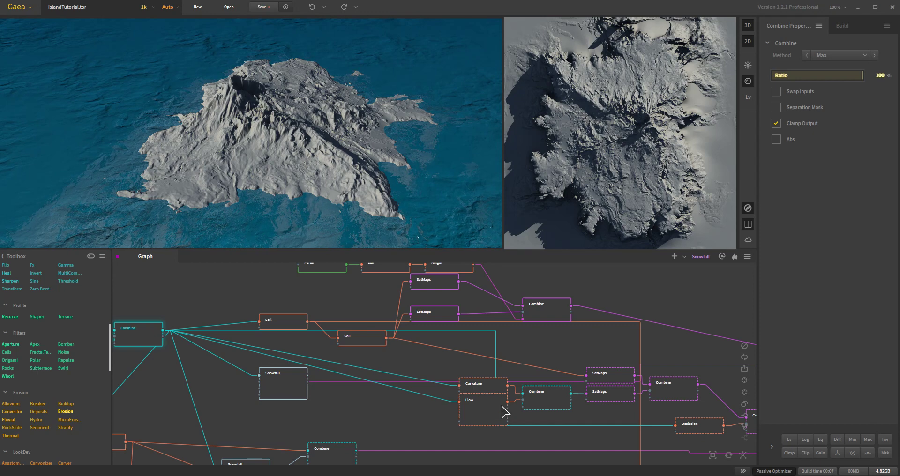
click(492, 391)
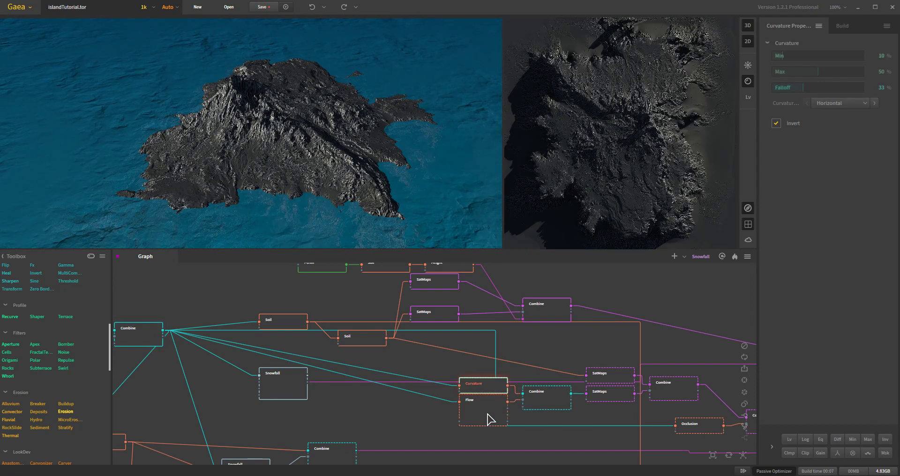
click(492, 415)
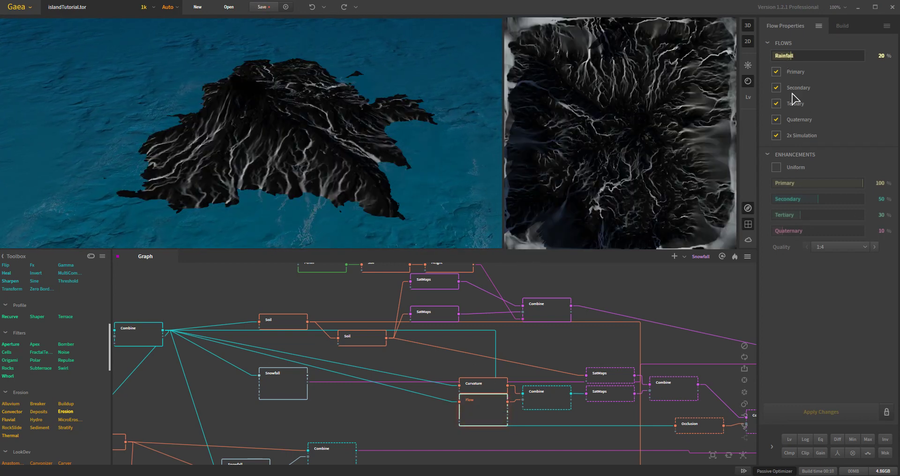
drag(299, 181, 270, 162)
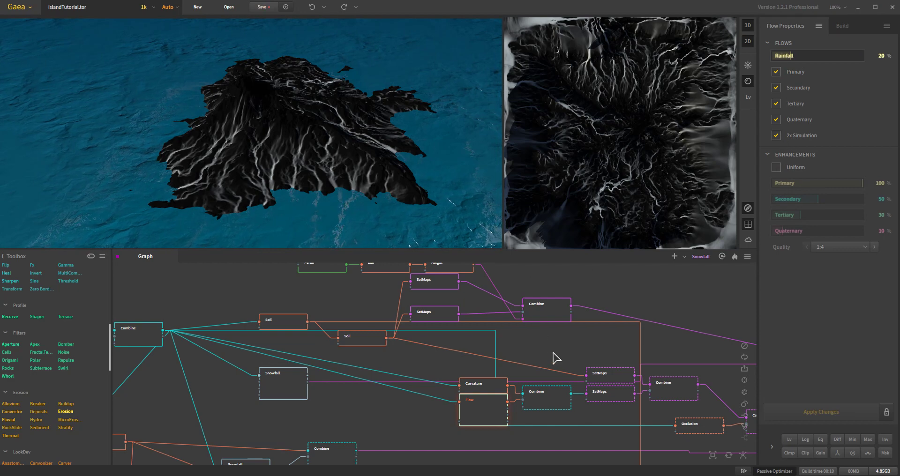
drag(328, 174, 291, 157)
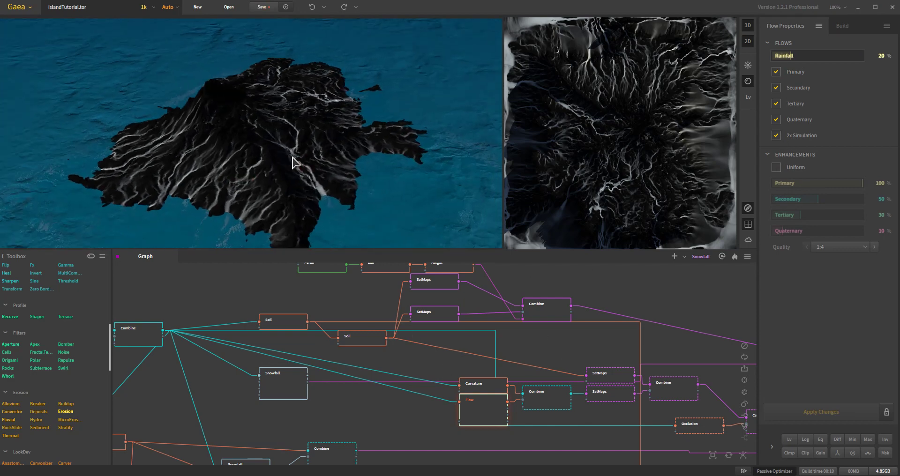
Preview the Combine node that blends Curvature with Flow and examine the mask up close on the terrain.
click(550, 404)
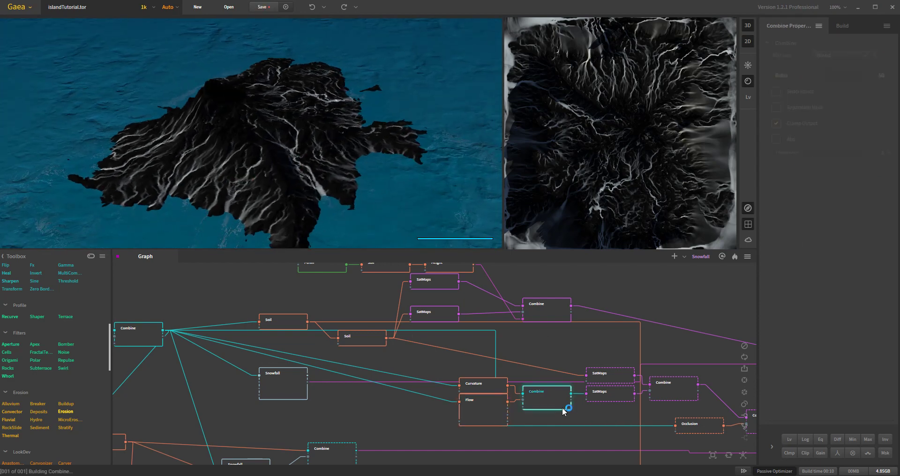
drag(222, 171, 230, 170)
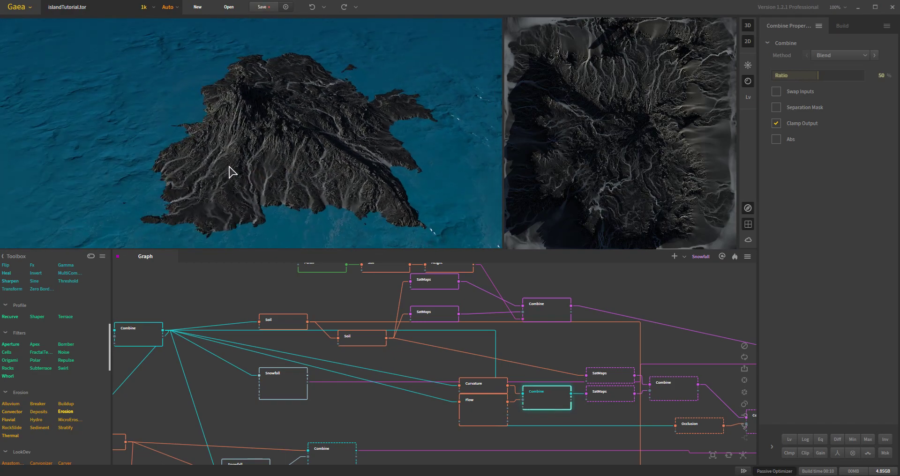
scroll(274, 193, up, 3)
drag(274, 194, 321, 205)
right_drag(321, 207, 284, 211)
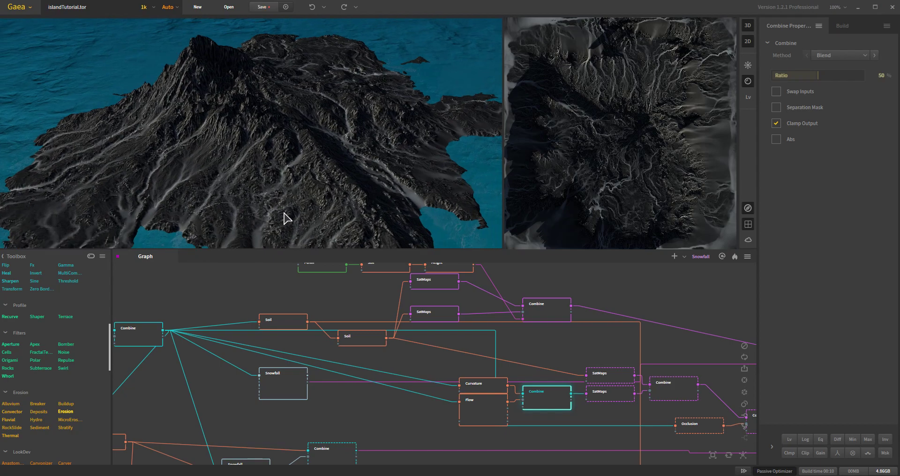
right_drag(599, 428, 568, 424)
click(339, 337)
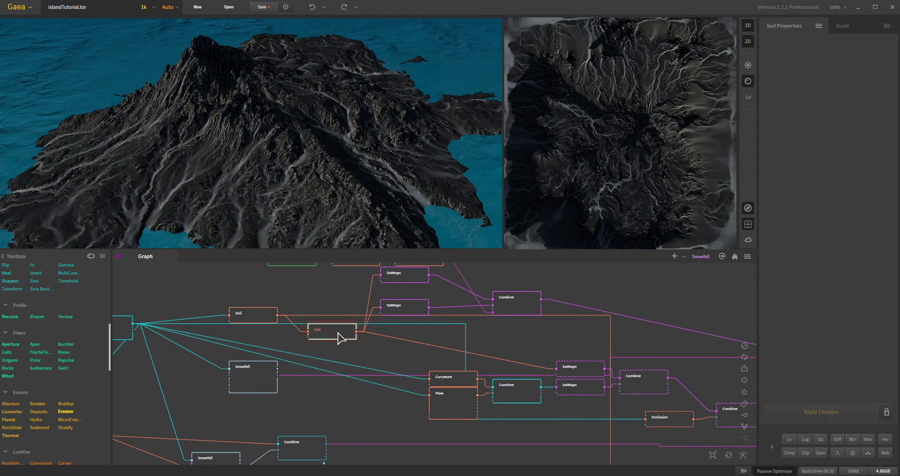
click(517, 396)
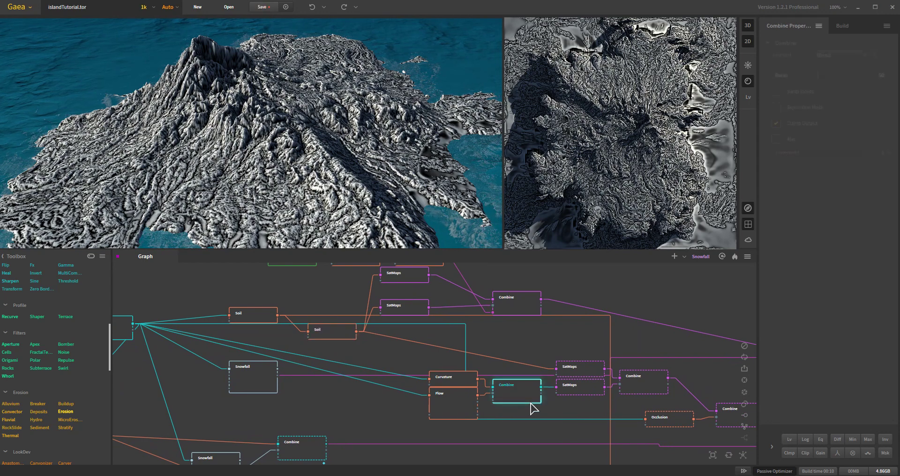
Compare the colouring of the two Rocky SatMaps nodes, one fed by the Curvature and Flow blend, the other by the second Soil node.
click(585, 390)
drag(229, 221, 238, 205)
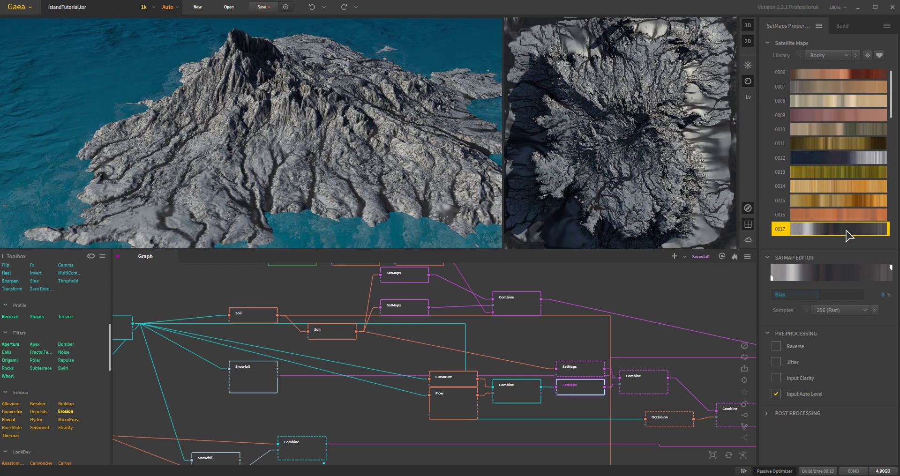
click(586, 373)
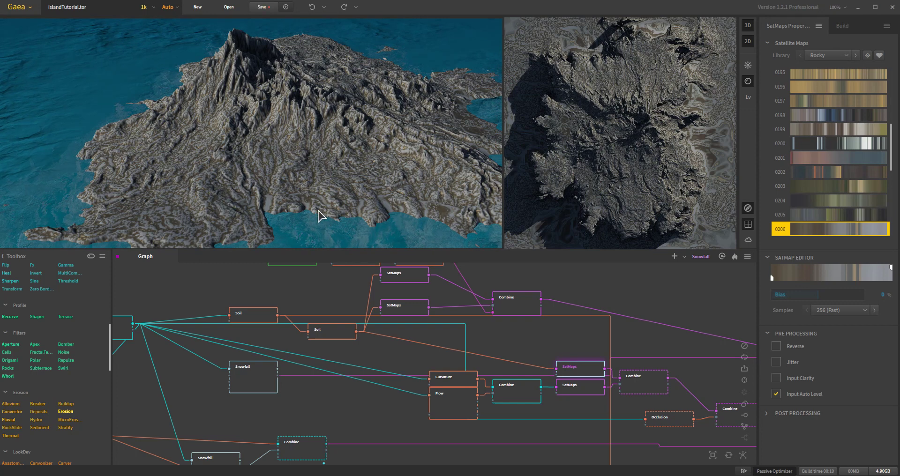
mouse_move(282, 205)
mouse_down()
mouse_move(257, 197)
mouse_move(285, 205)
mouse_up()
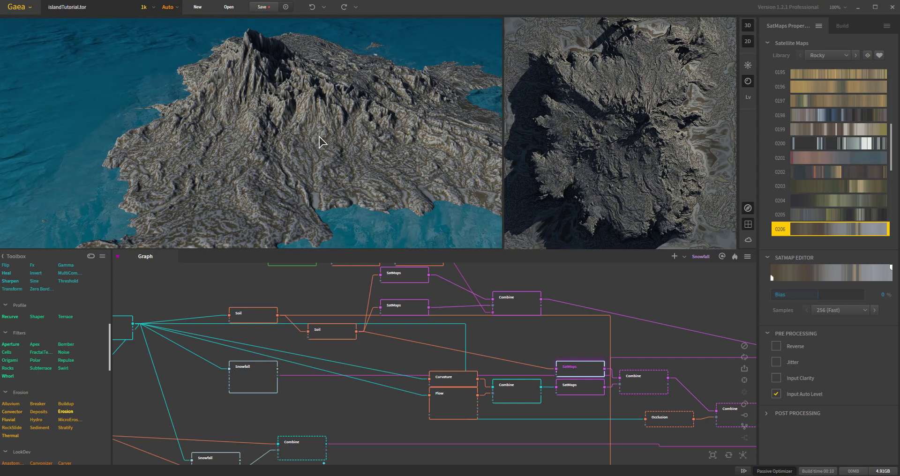
Preview the Combine node that blends the two Rocky SatMaps and examine the rock colours from several angles.
click(646, 384)
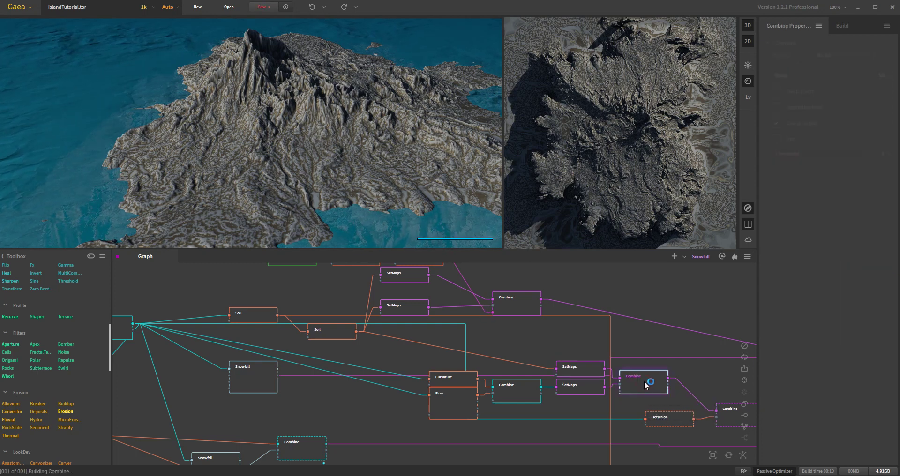
drag(345, 154, 404, 197)
middle_drag(684, 375, 518, 357)
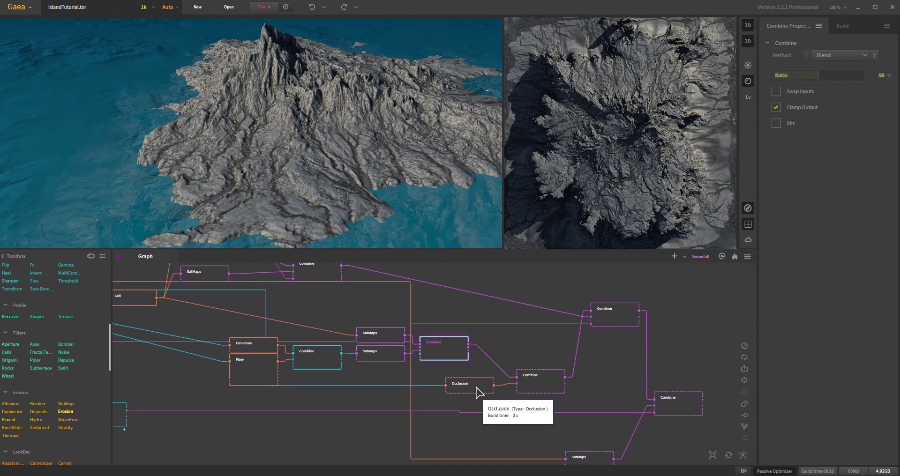
drag(268, 138, 225, 100)
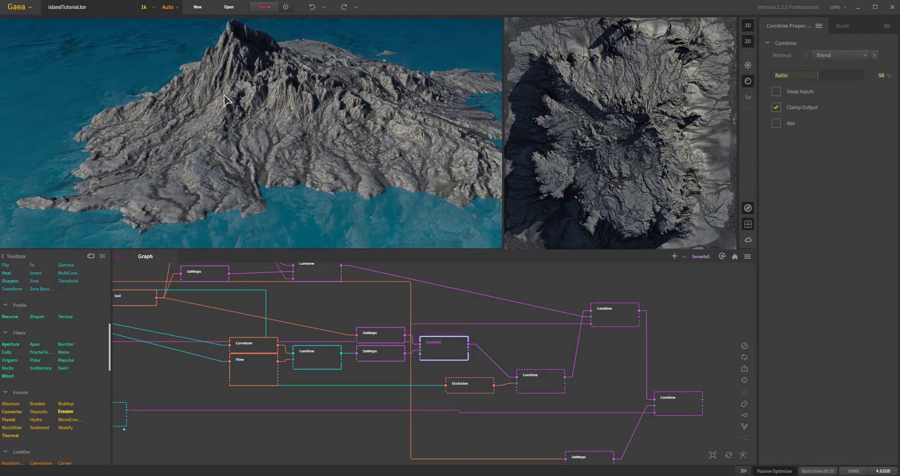
Preview the Occlusion node and compare the rock colours before and after the Combine node that multiplies it in.
click(469, 384)
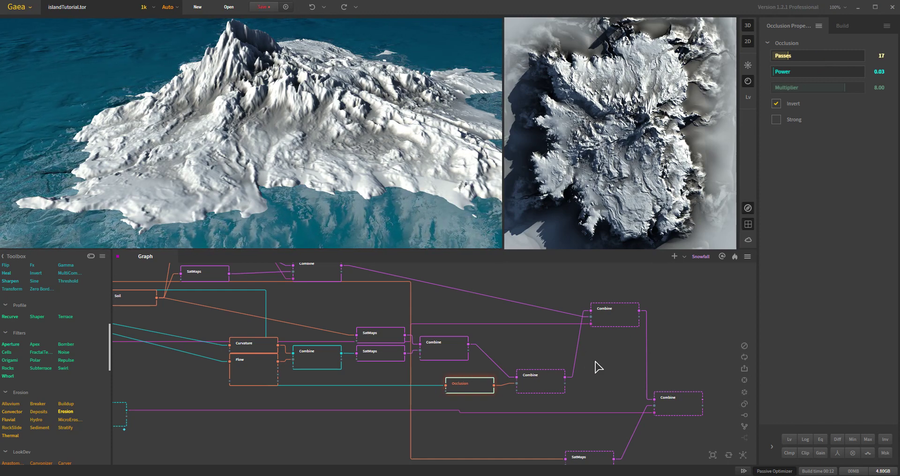
click(546, 388)
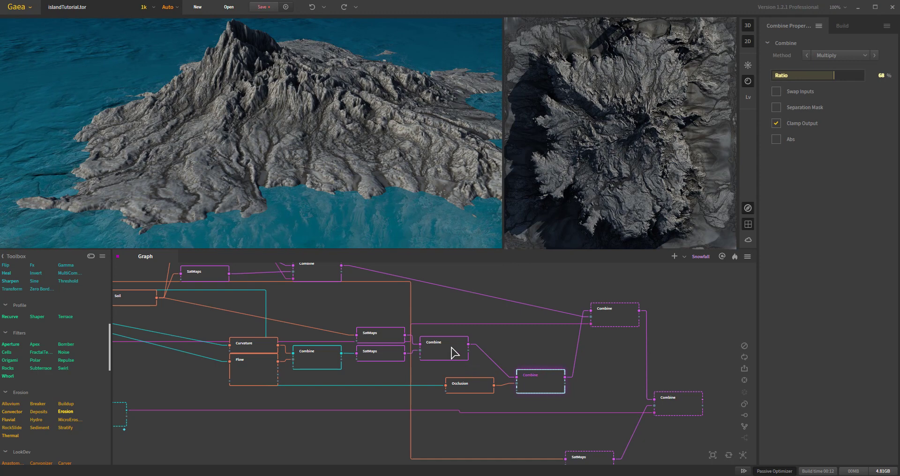
click(450, 347)
click(546, 381)
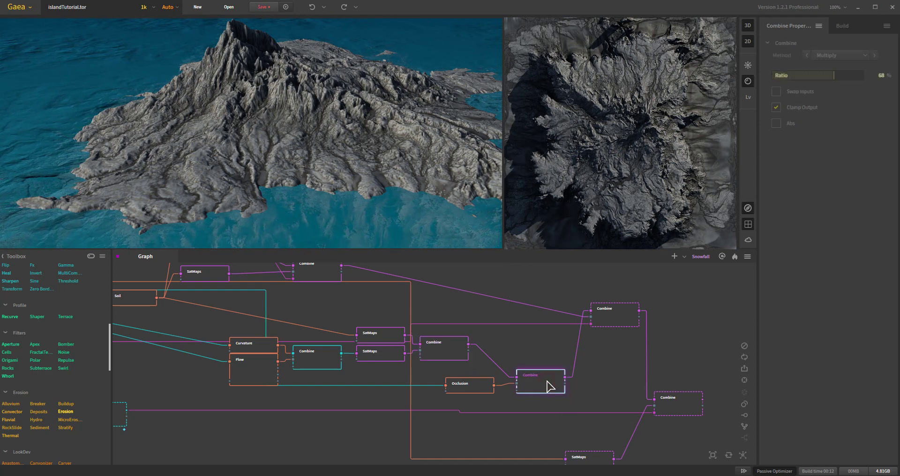
mouse_move(345, 187)
mouse_down()
mouse_move(345, 173)
mouse_move(352, 180)
mouse_up()
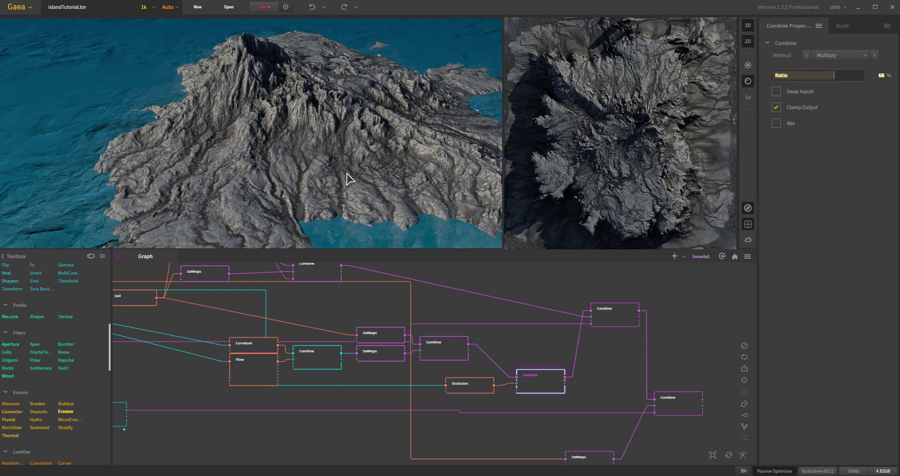
Preview the Snowfall mask, the green SatMaps Combine and the occlusion-multiplied rock Combine one after another.
scroll(576, 342, down, 1)
middle_drag(481, 324, 530, 336)
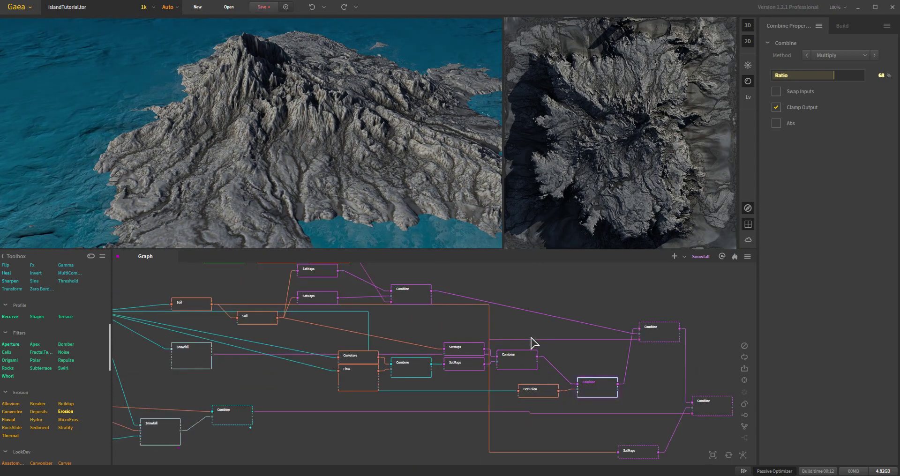
click(196, 357)
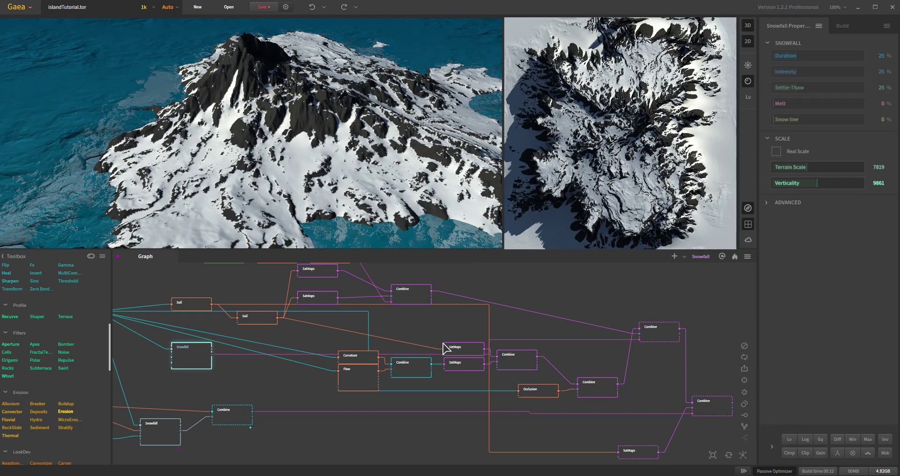
click(414, 297)
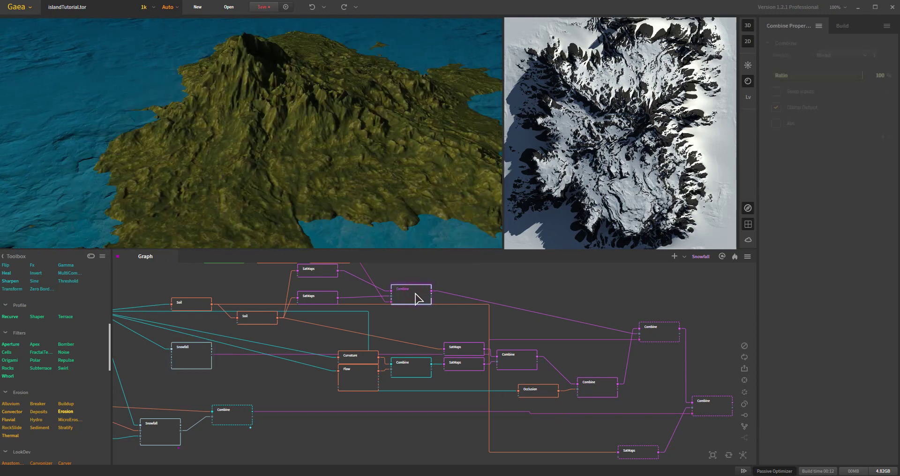
click(595, 396)
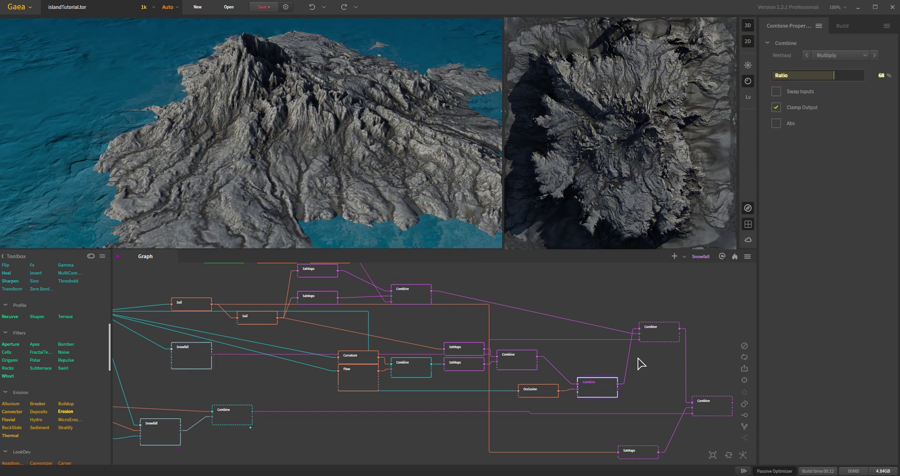
Preview the Combine node that blends the green and rock colours through the Snowfall mask and examine it from afar and up close.
click(659, 338)
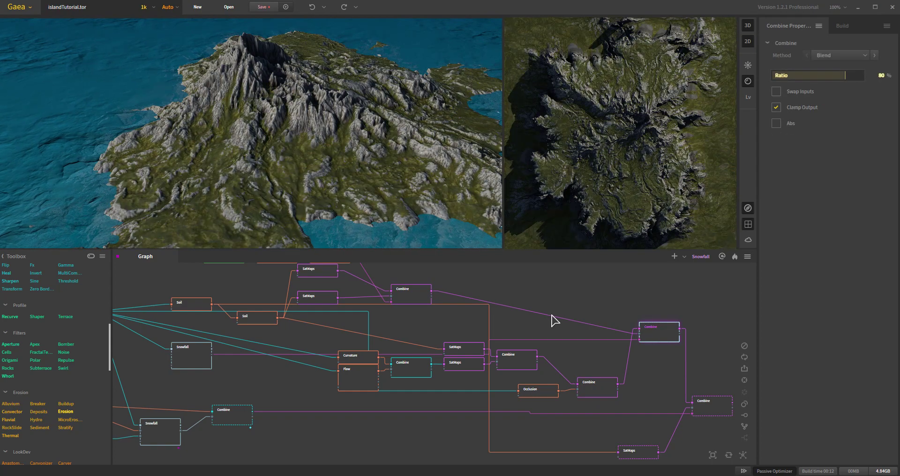
mouse_move(341, 171)
mouse_down()
mouse_move(302, 167)
mouse_move(329, 166)
mouse_up()
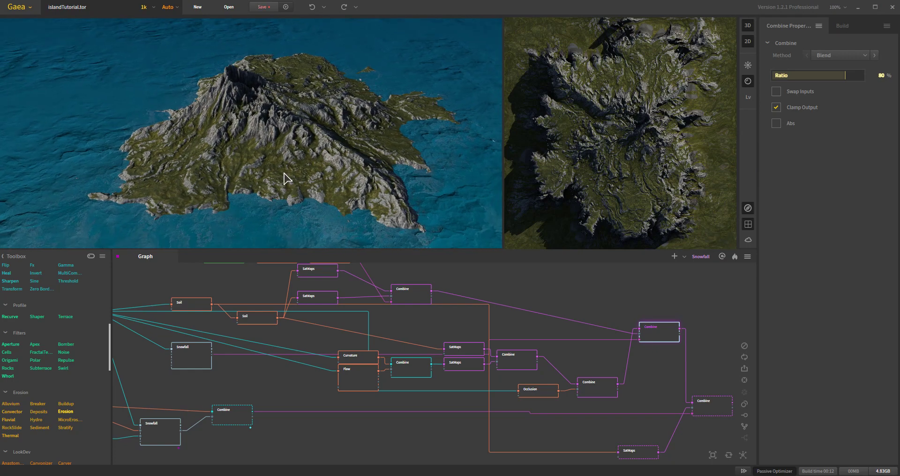
scroll(276, 169, up, 3)
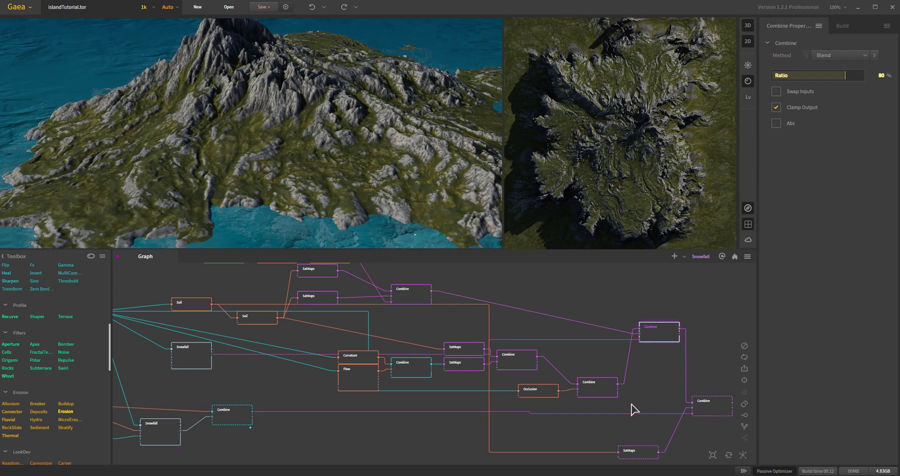
Compare the Height mask near the shoreline with the Combine node that multiplies it with the lower Snowfall node.
middle_drag(634, 410, 581, 398)
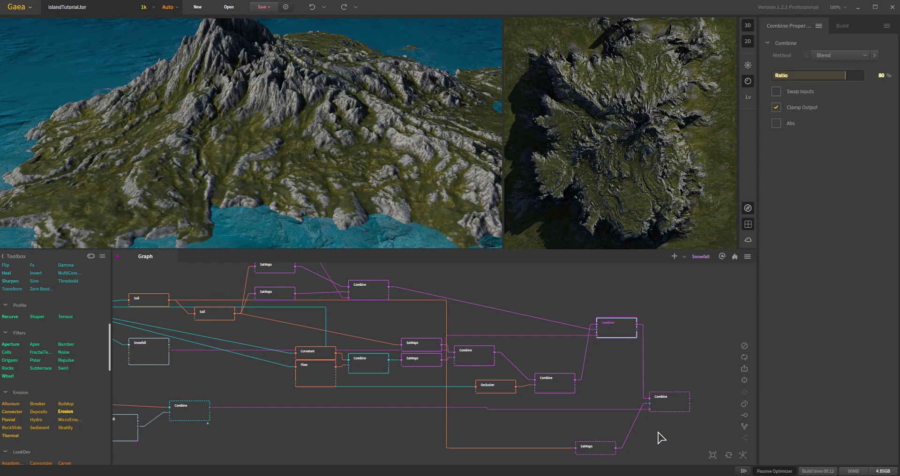
middle_drag(482, 414, 632, 389)
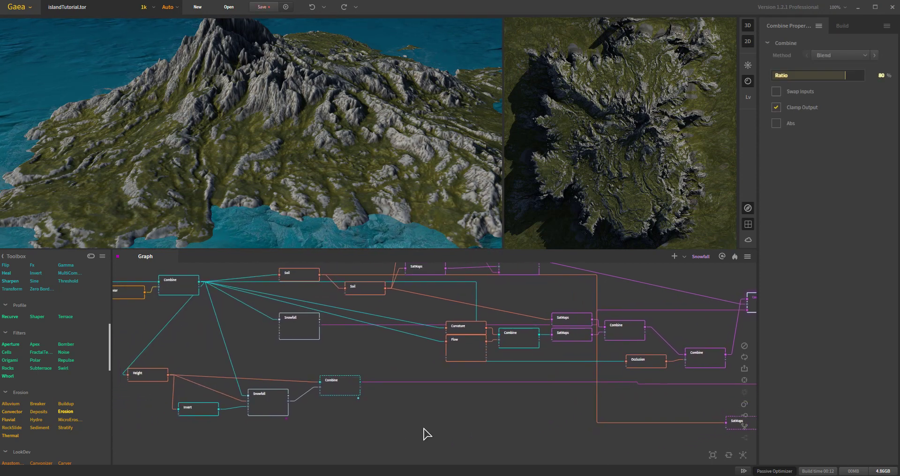
click(345, 393)
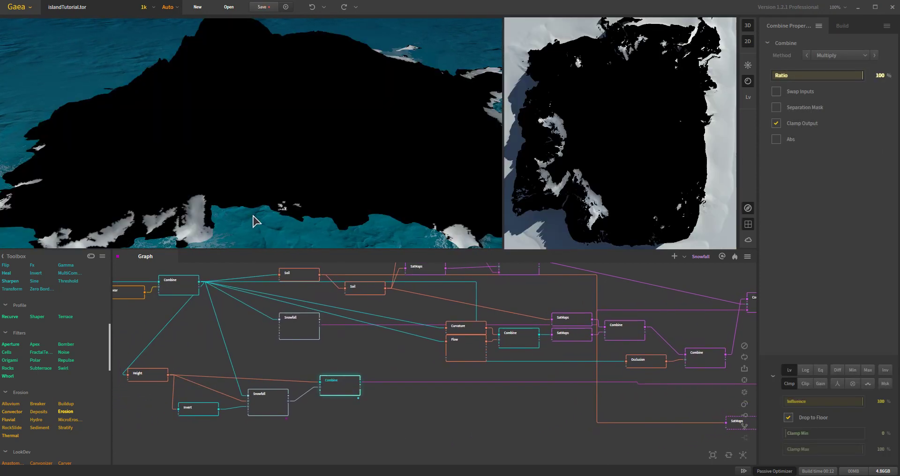
scroll(300, 217, down, 3)
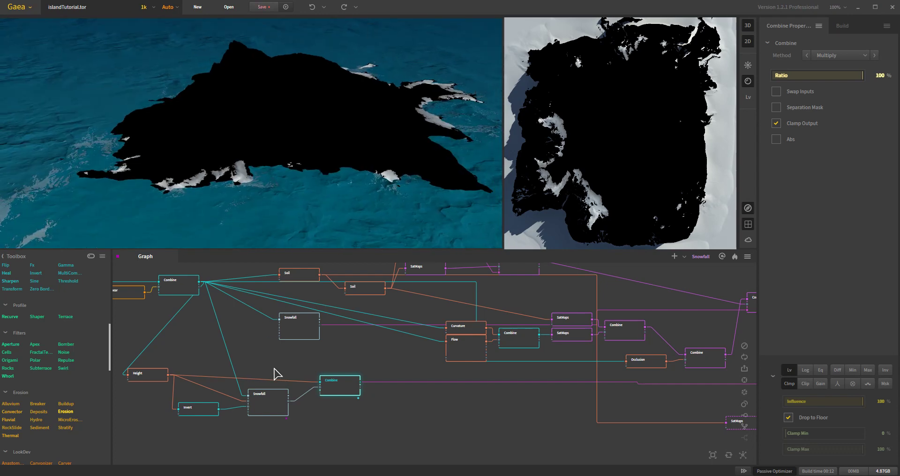
click(267, 399)
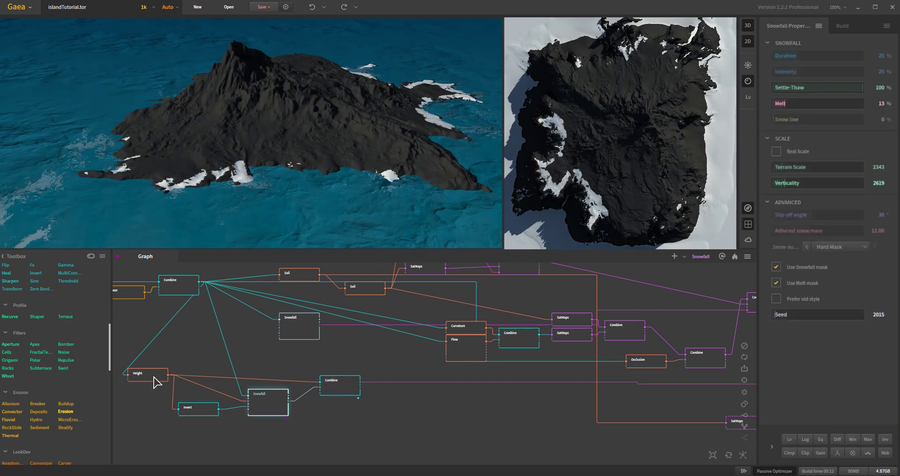
click(344, 390)
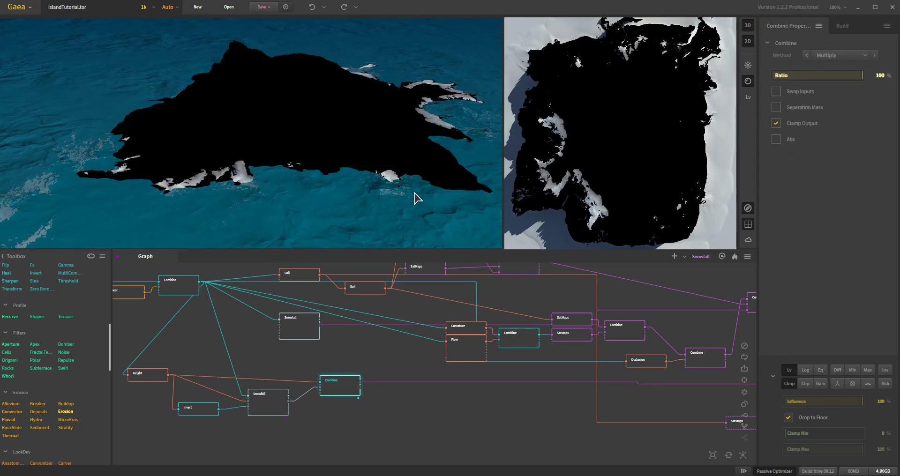
middle_drag(578, 416, 279, 402)
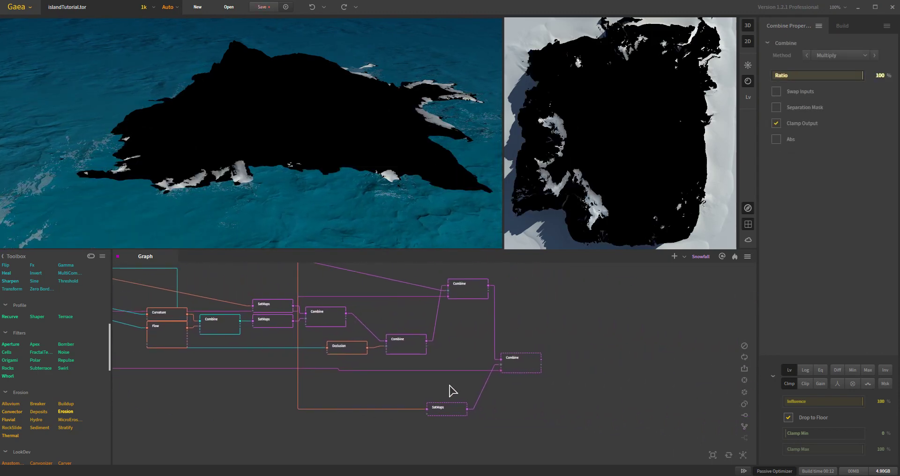
Preview the Sandy SatMaps node for the beach and compare it with the Soil node that feeds it.
click(461, 412)
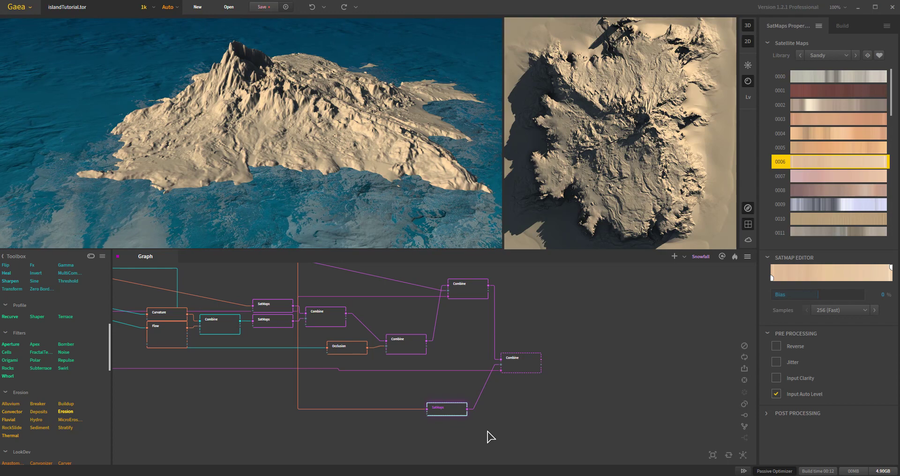
middle_drag(406, 324, 494, 432)
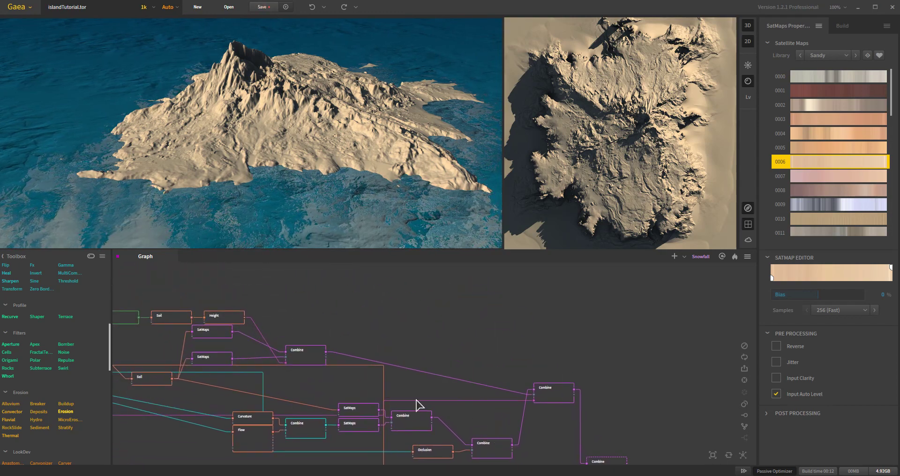
middle_drag(377, 380, 576, 373)
middle_drag(297, 397, 326, 384)
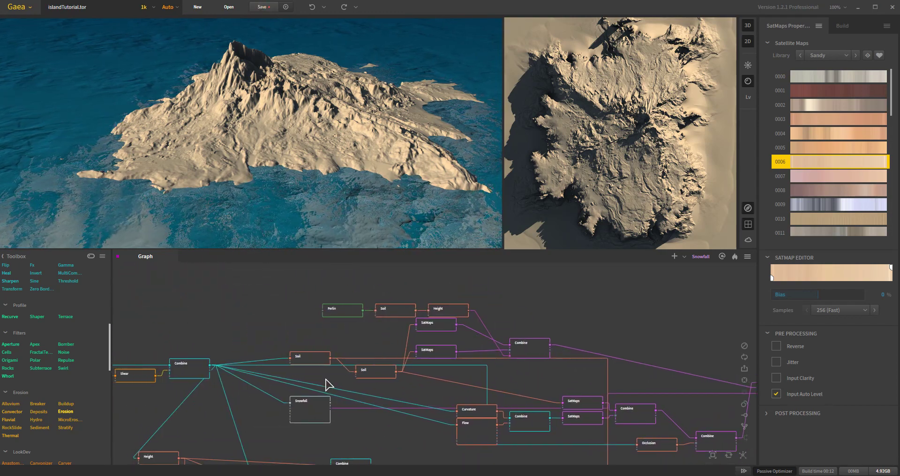
click(306, 361)
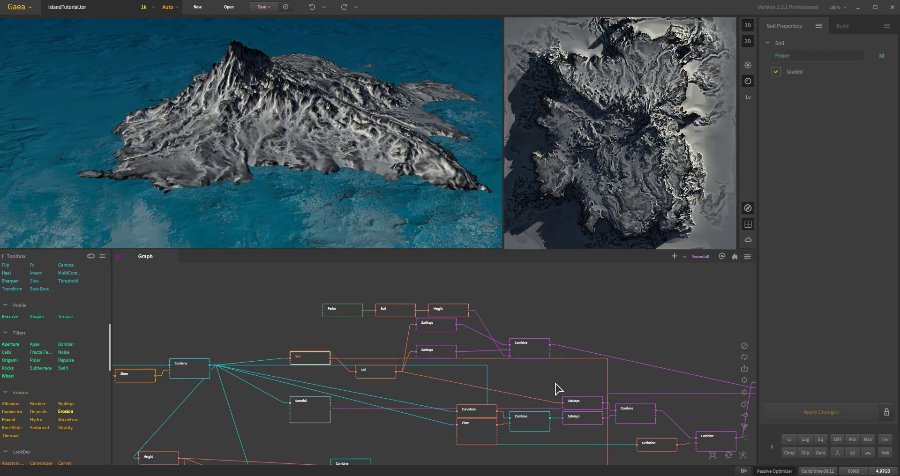
middle_drag(492, 359, 231, 263)
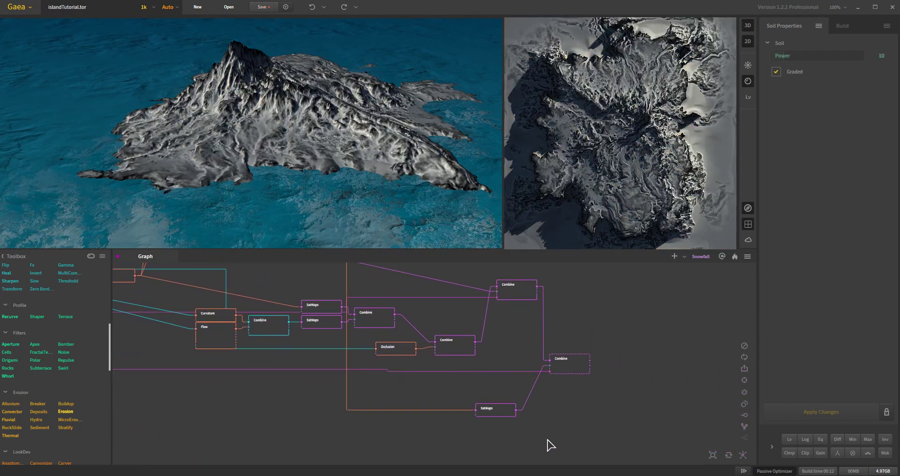
click(492, 411)
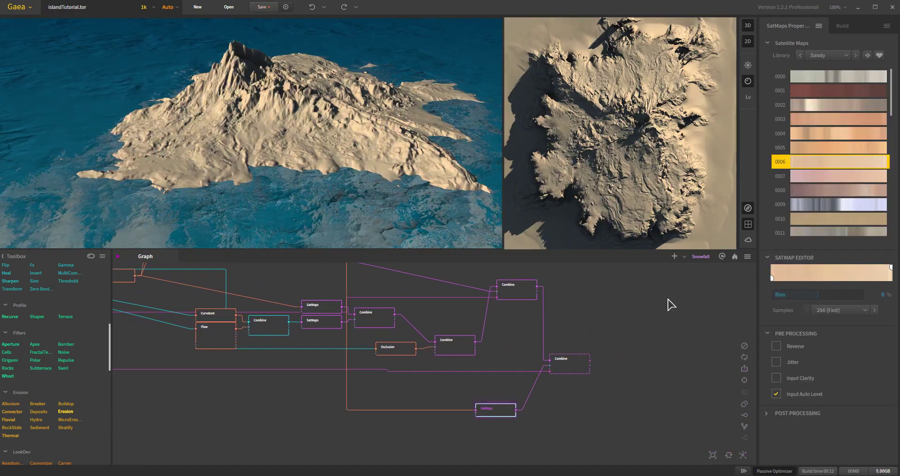
Preview the final Combine node that blends the sand into the island colours and examine the coast from afar and up close.
click(579, 369)
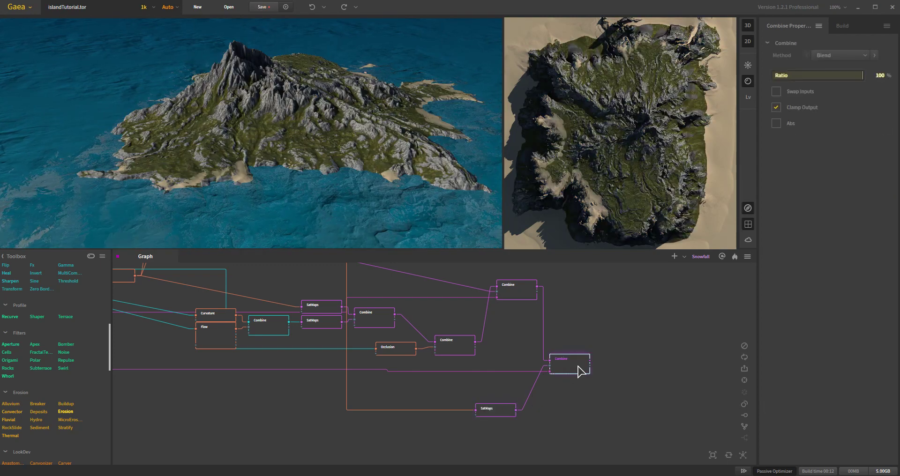
drag(394, 189, 317, 186)
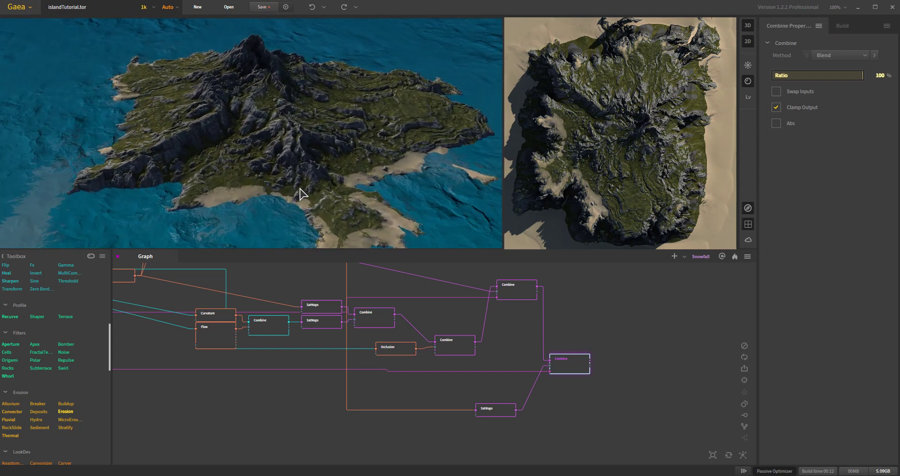
mouse_move(320, 197)
mouse_down()
mouse_move(367, 191)
mouse_move(298, 196)
mouse_move(322, 201)
mouse_up()
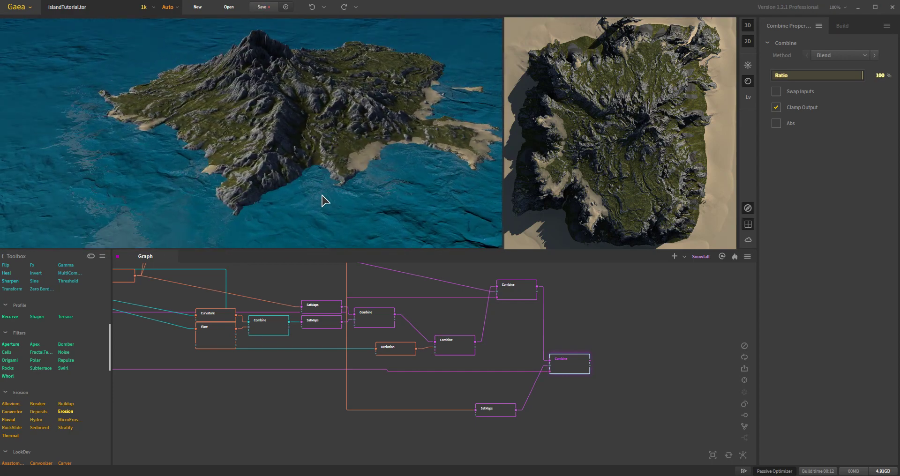
scroll(321, 198, up, 5)
scroll(322, 198, down, 6)
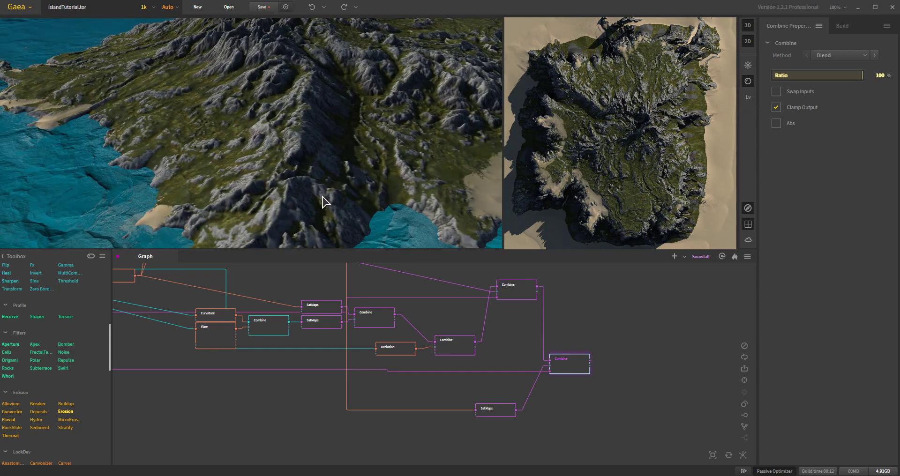
Turn off the water display and examine the fully coloured terrain from several sides.
mouse_move(741, 117)
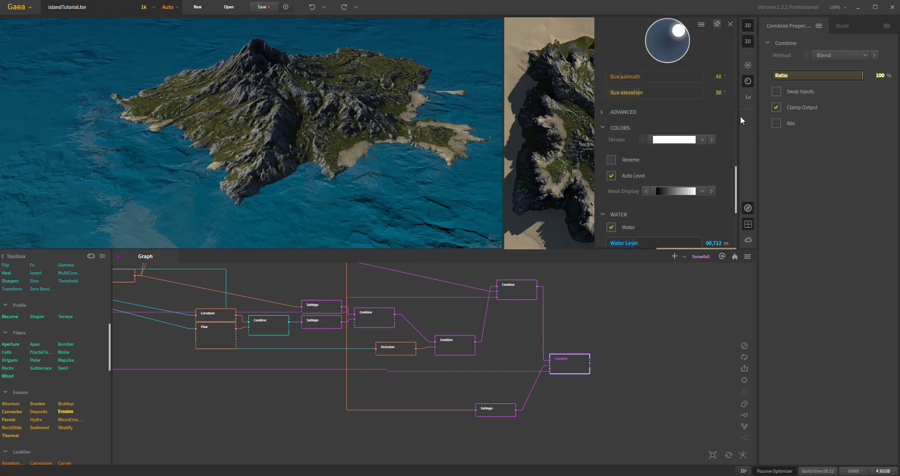
click(611, 227)
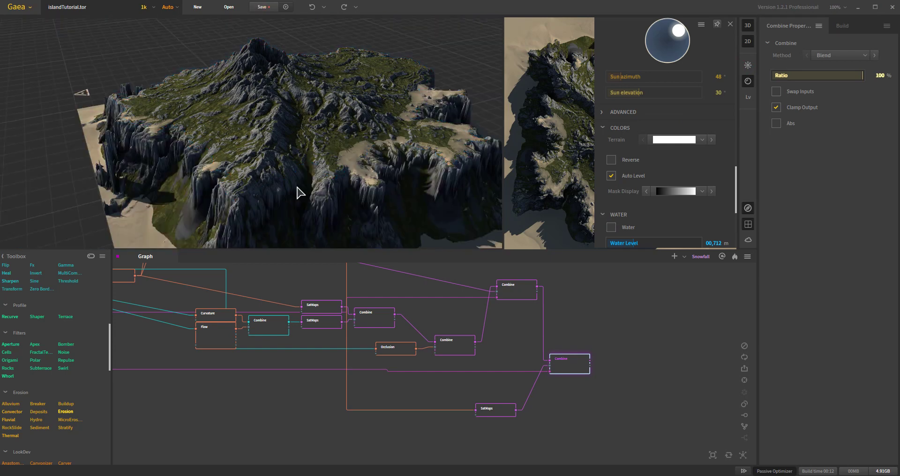
scroll(304, 199, down, 2)
drag(322, 198, 281, 199)
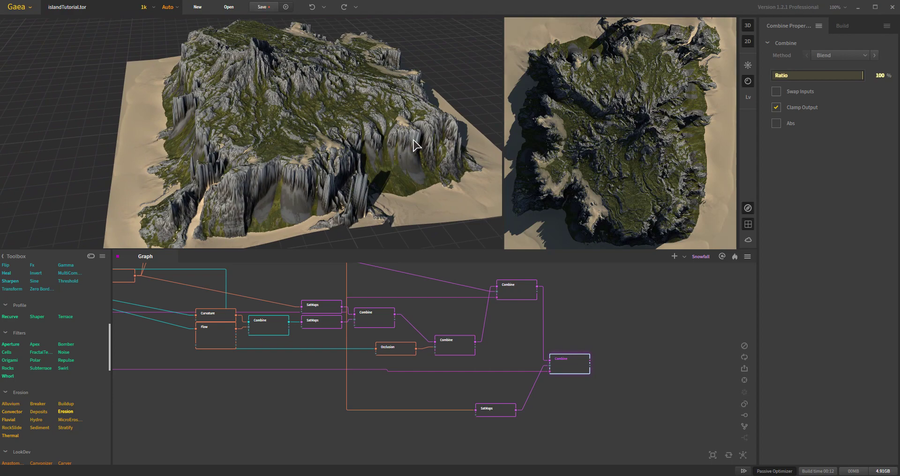
drag(411, 189, 312, 178)
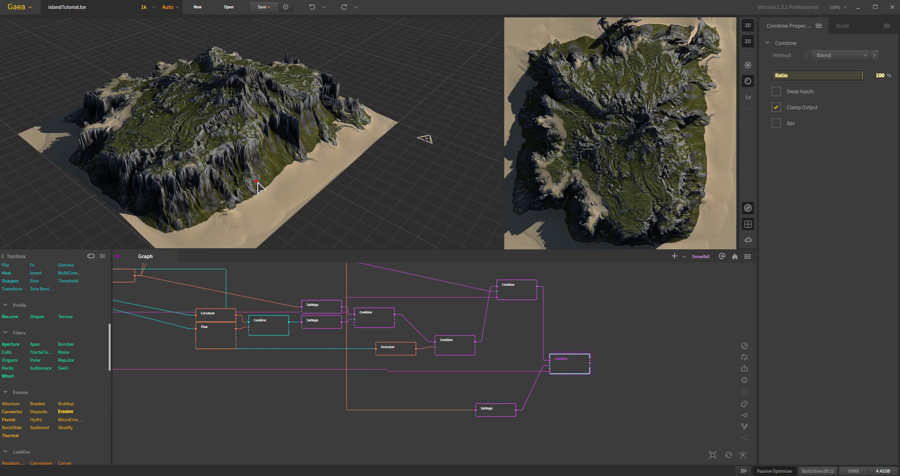
drag(257, 187, 323, 190)
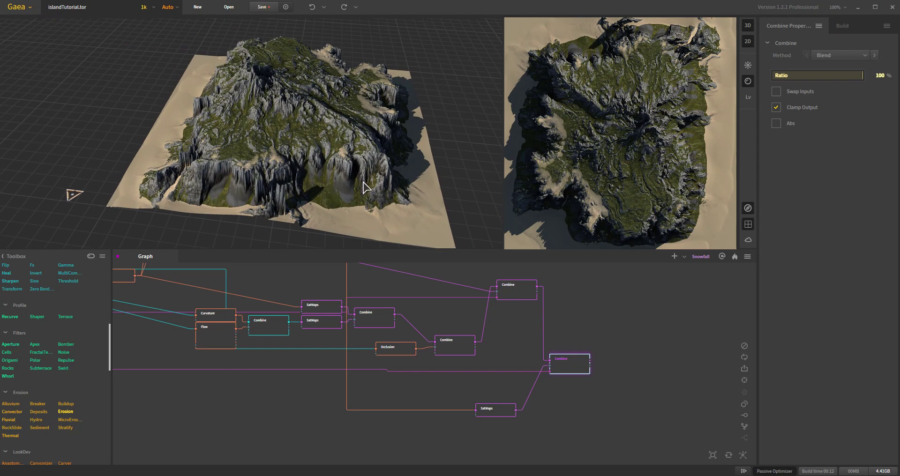
drag(336, 200, 338, 181)
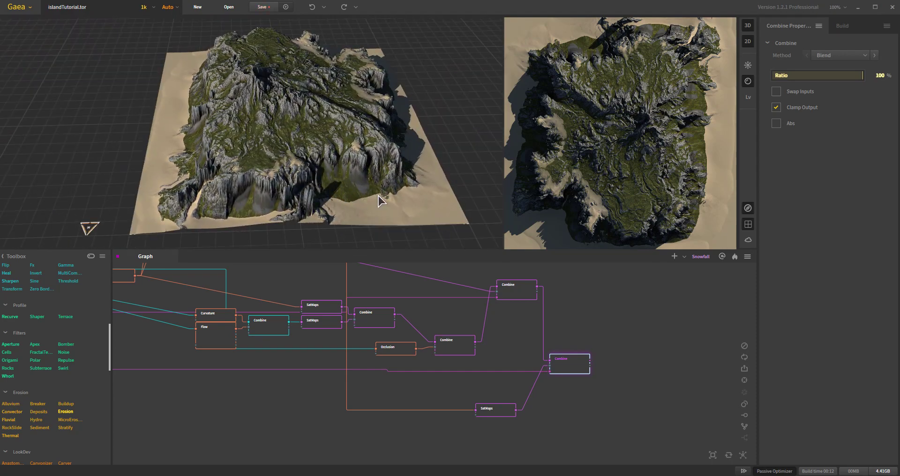
mouse_move(380, 202)
mouse_down()
mouse_move(226, 201)
mouse_move(365, 206)
mouse_up()
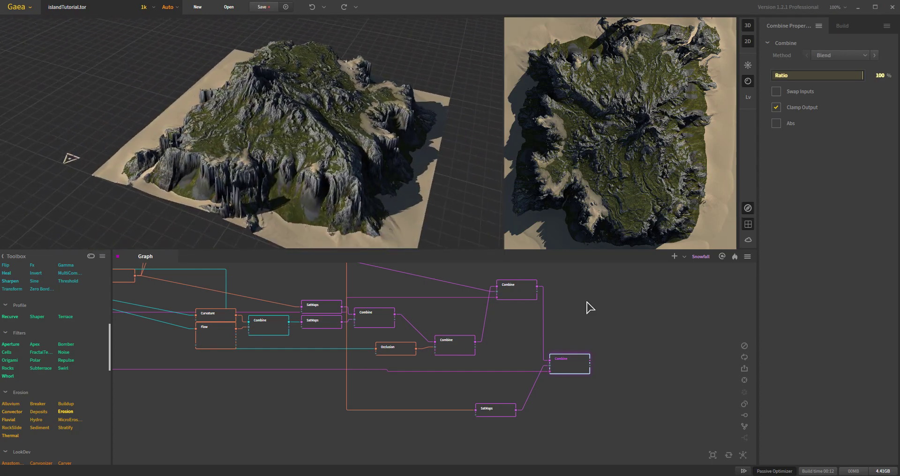
Compare the lower, height-masked Snowfall node with the upper Snowfall node on the dry terrain.
middle_drag(566, 321, 671, 335)
scroll(669, 336, down, 1)
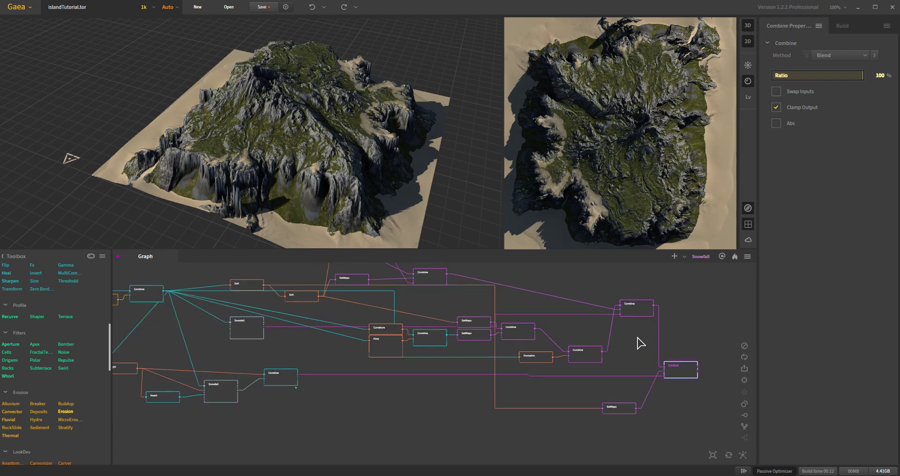
scroll(637, 337, down, 1)
middle_drag(389, 372, 526, 405)
scroll(526, 403, up, 1)
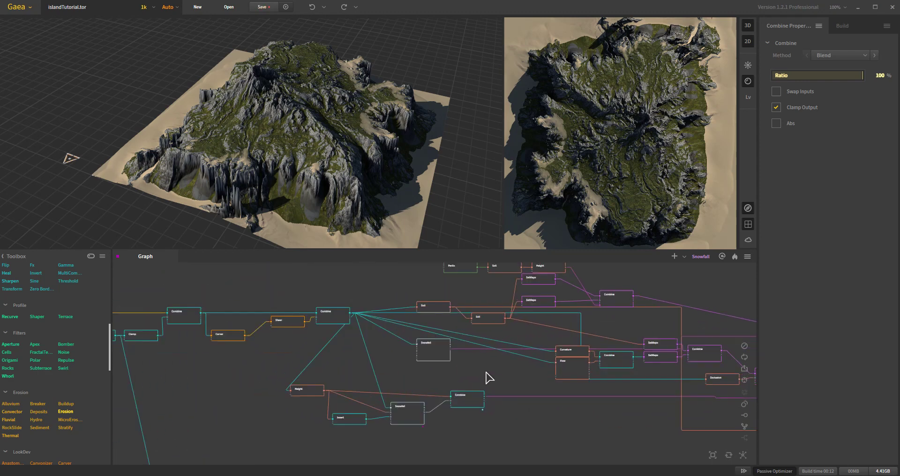
middle_drag(488, 377, 509, 390)
click(450, 424)
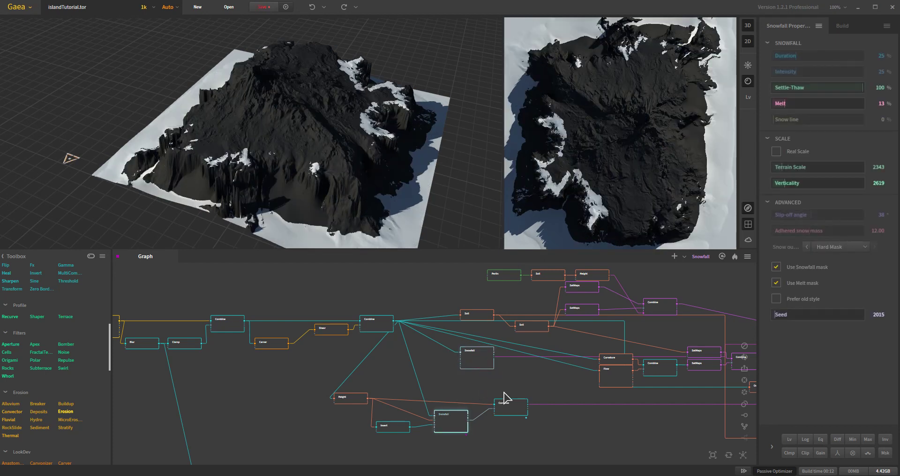
click(476, 358)
middle_drag(334, 380, 546, 436)
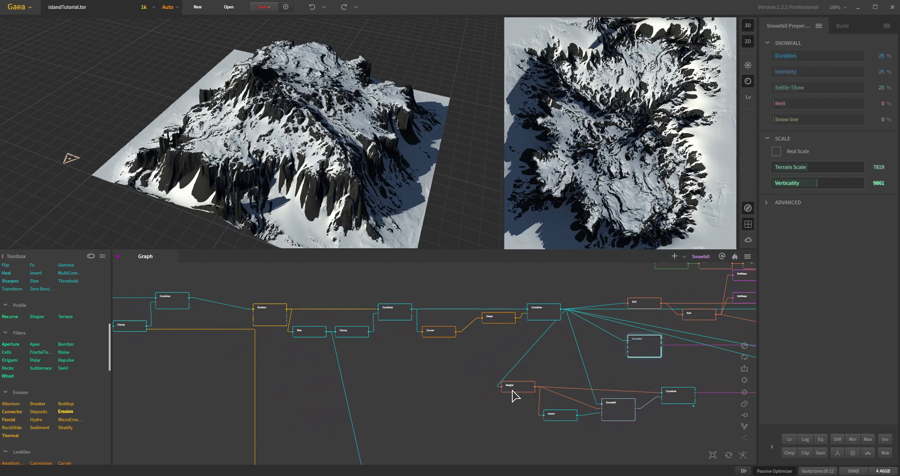
click(619, 416)
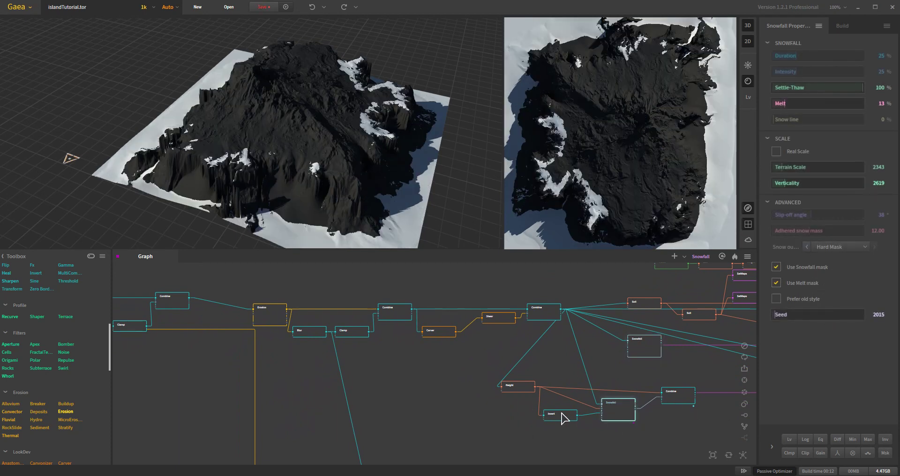
Preview the two Combine nodes ahead of the Erosion node, and examine the Erosion node's effect on the terrain.
middle_drag(394, 404, 459, 425)
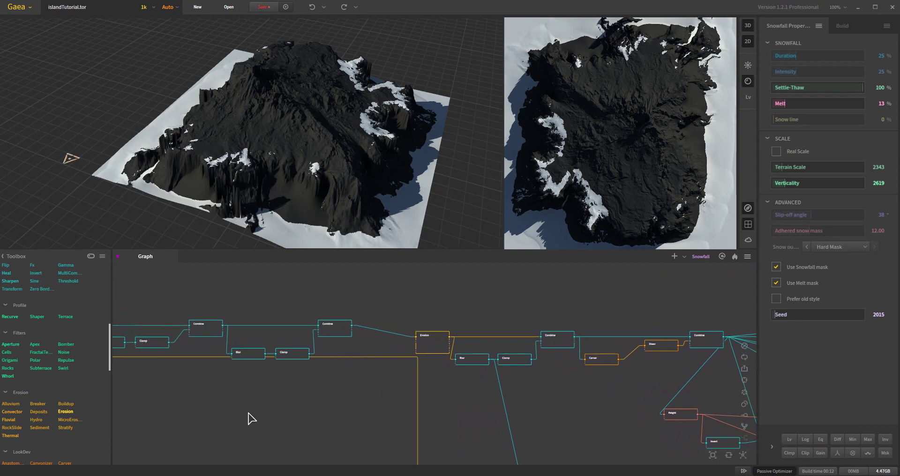
middle_drag(251, 417, 279, 416)
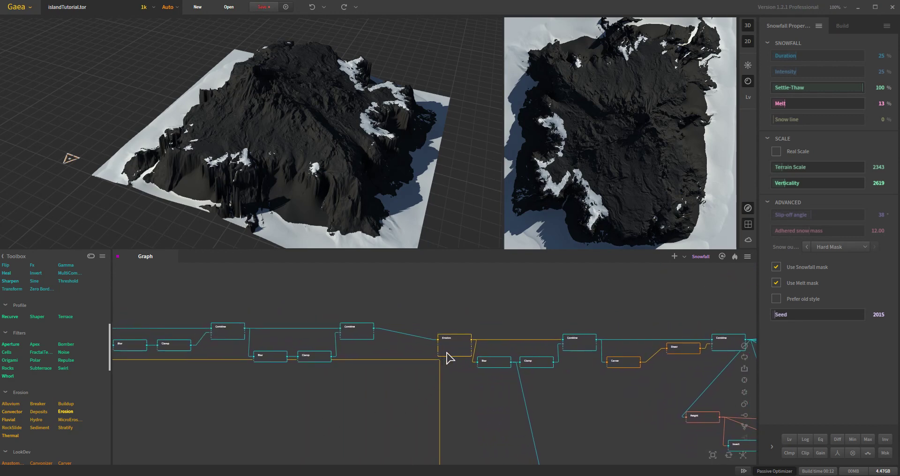
middle_drag(322, 376, 379, 381)
click(284, 340)
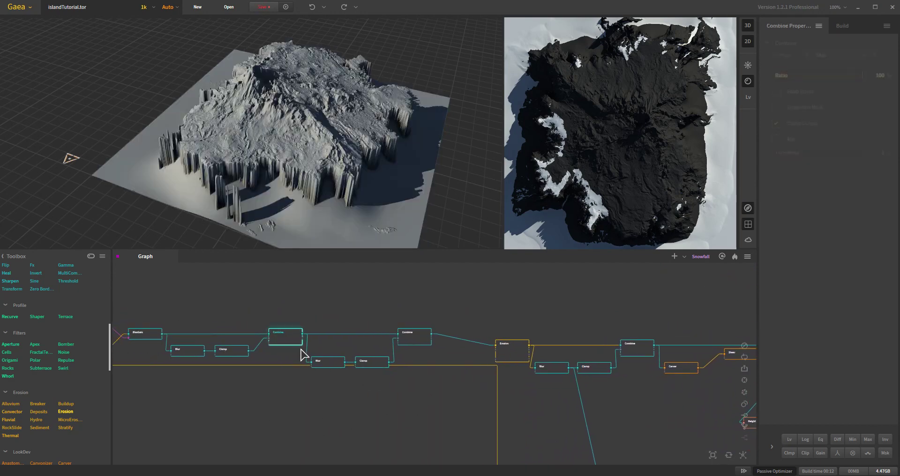
click(418, 347)
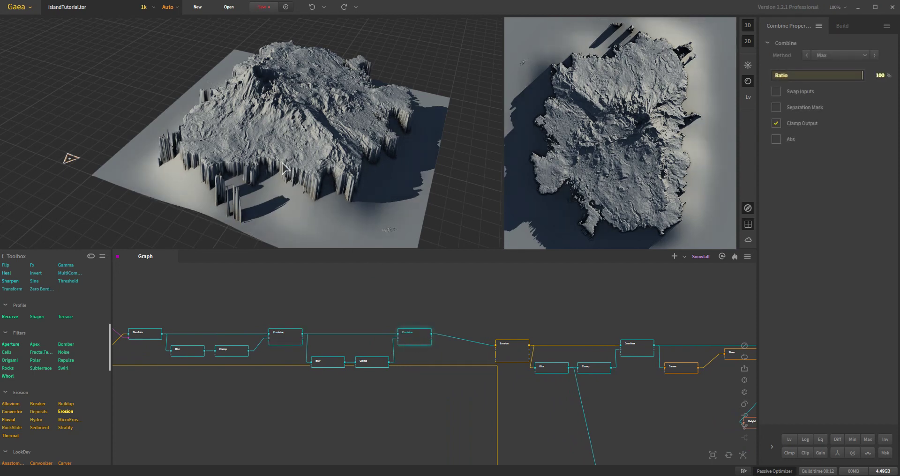
click(515, 352)
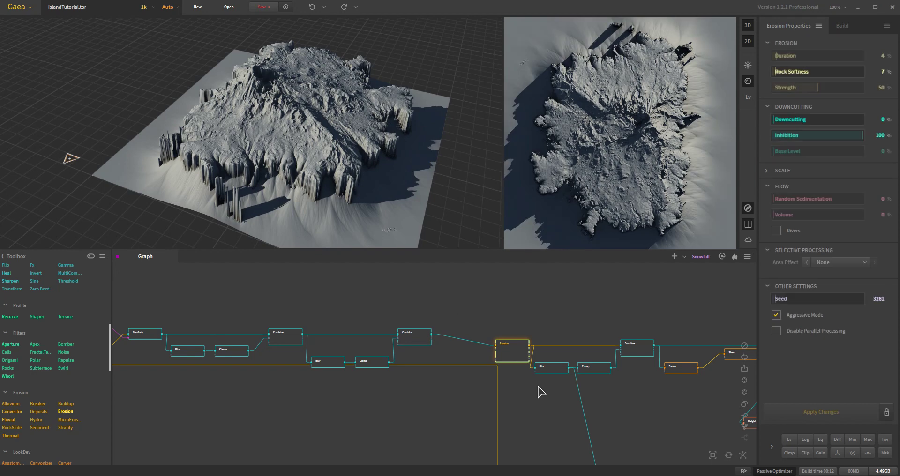
mouse_move(345, 193)
mouse_down()
mouse_move(295, 195)
mouse_move(330, 196)
mouse_move(332, 204)
mouse_up()
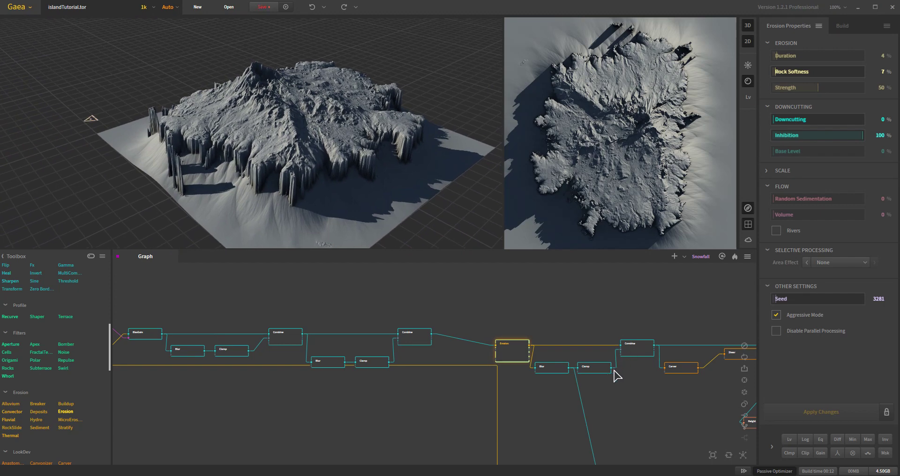
Preview the Combine after Erosion, the Carver, the Shear and the Combine that merges them one after another.
click(638, 353)
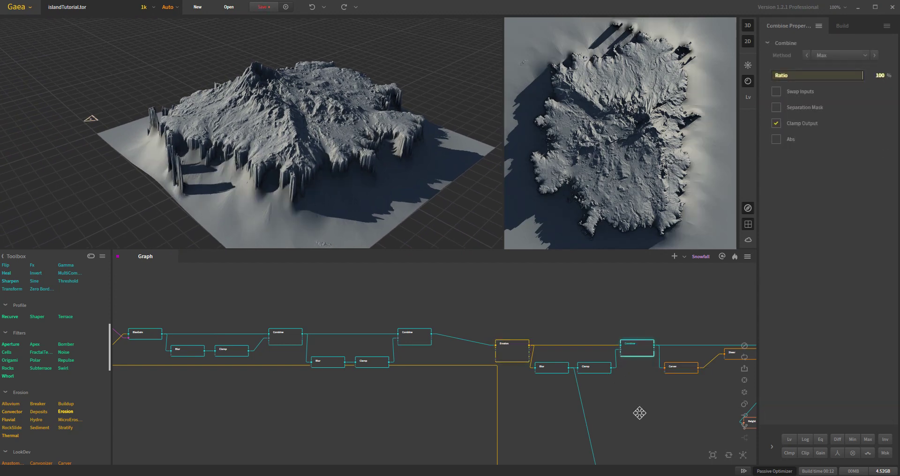
drag(639, 412, 505, 390)
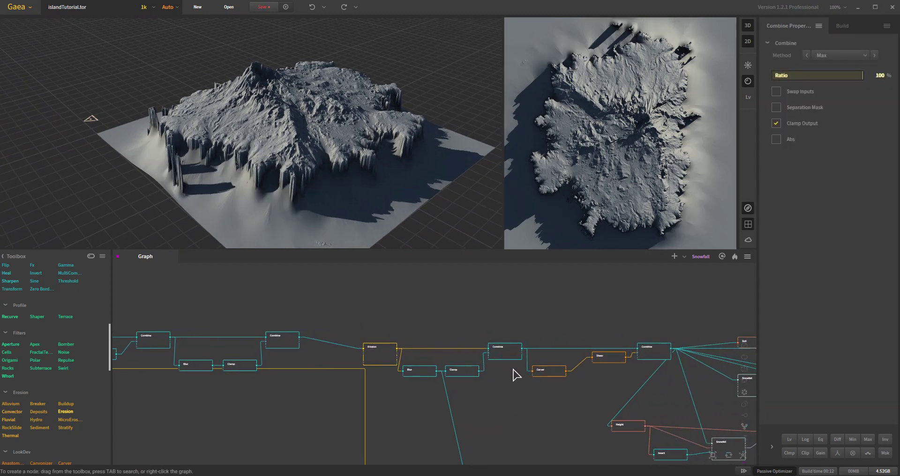
click(546, 373)
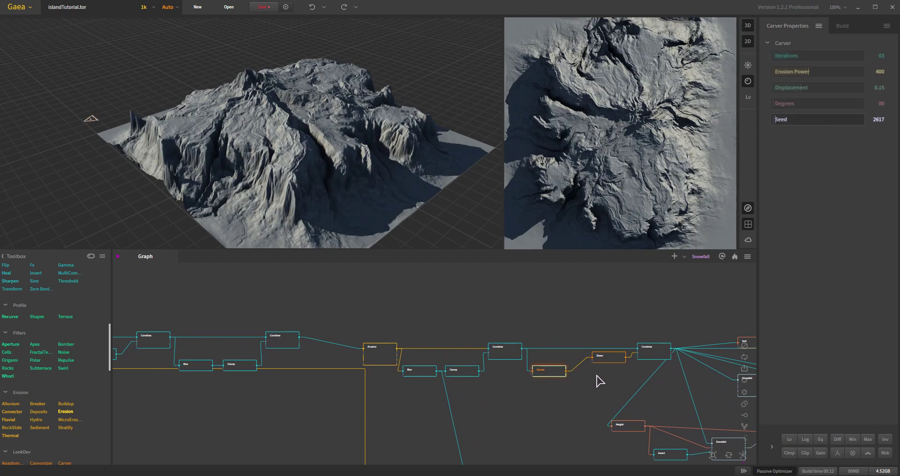
click(607, 358)
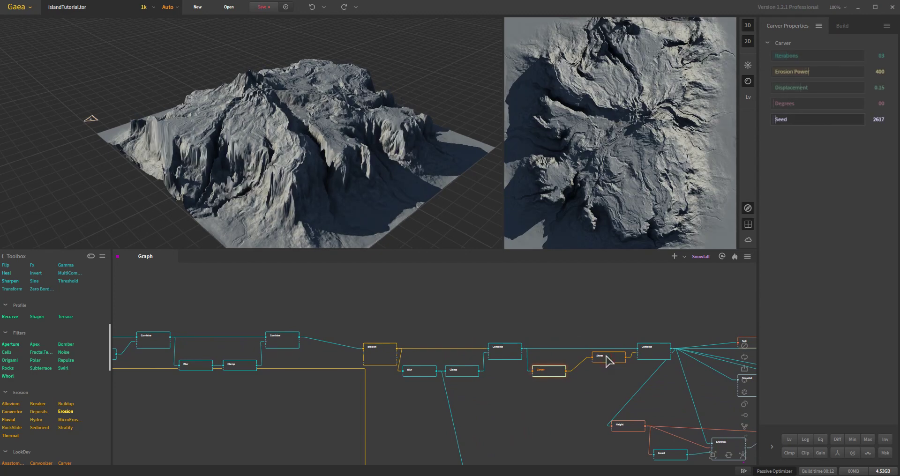
click(656, 354)
mouse_move(312, 177)
mouse_down()
mouse_move(241, 155)
mouse_move(295, 170)
mouse_up()
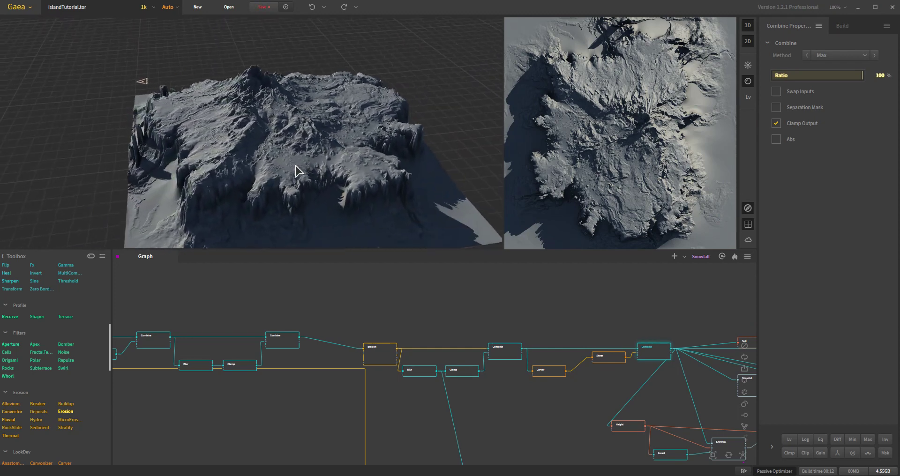